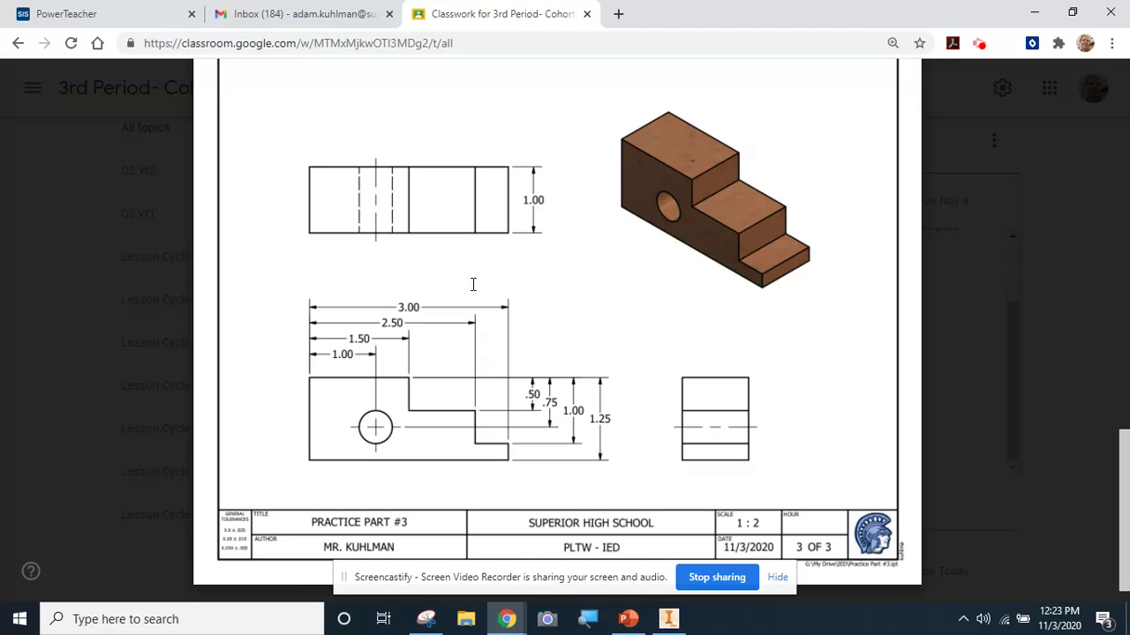
Find the Practice Part #1 drawing in the PDF and review its views and dimensions
scroll(536, 279, up, 10)
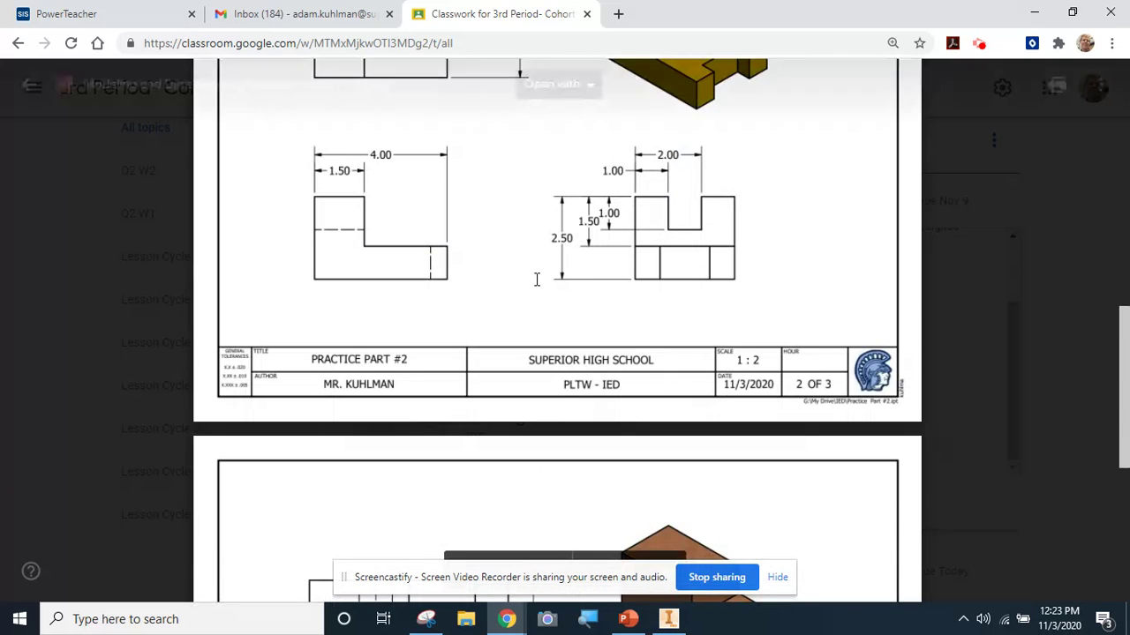
scroll(541, 267, up, 2)
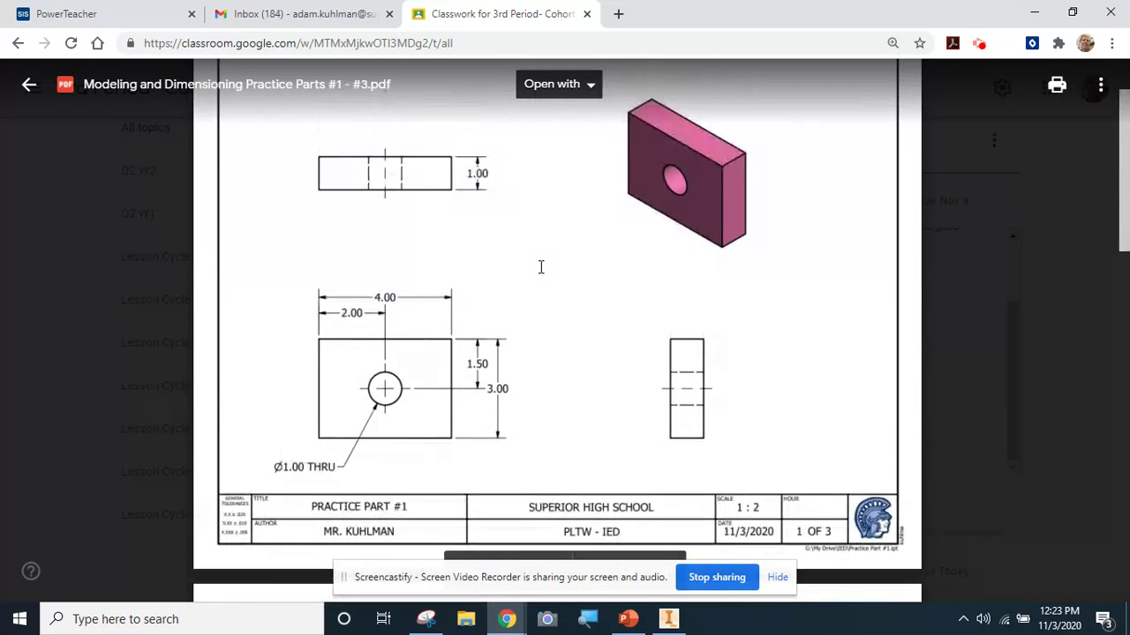
scroll(539, 265, down, 1)
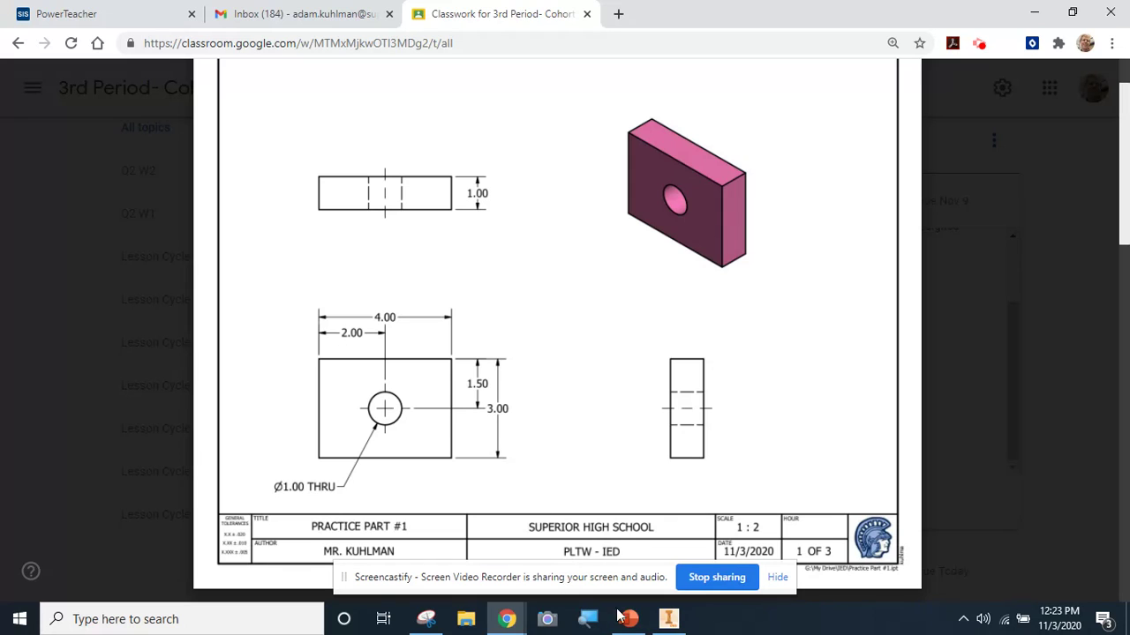
Switch to Autodesk Inventor, create a new part and start a 2D sketch on the front (XY) plane
click(668, 618)
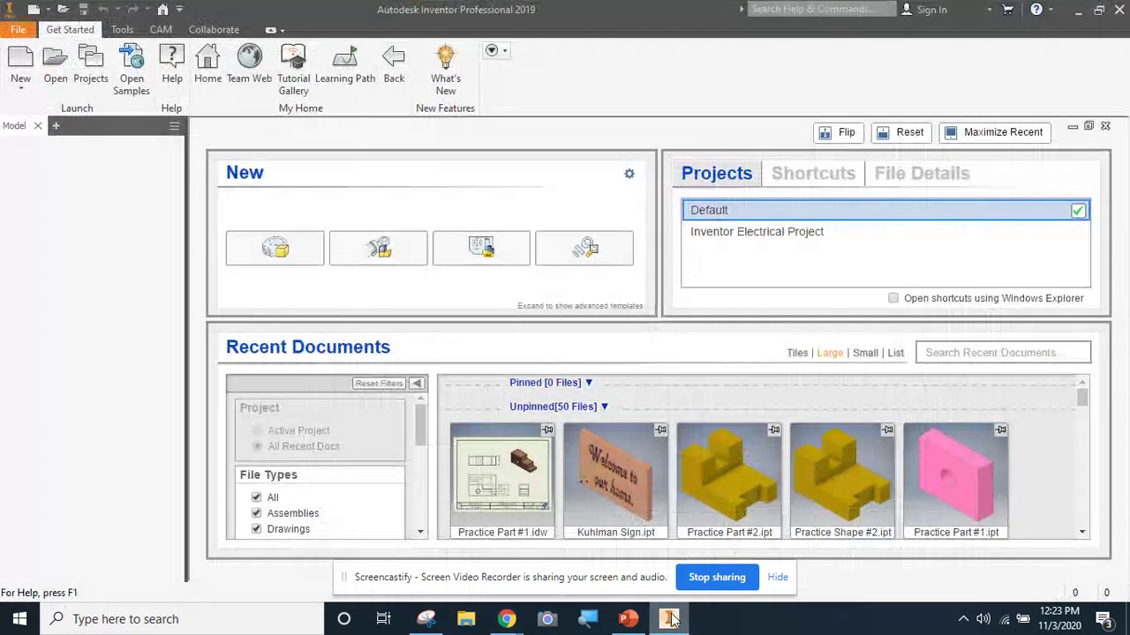
click(244, 253)
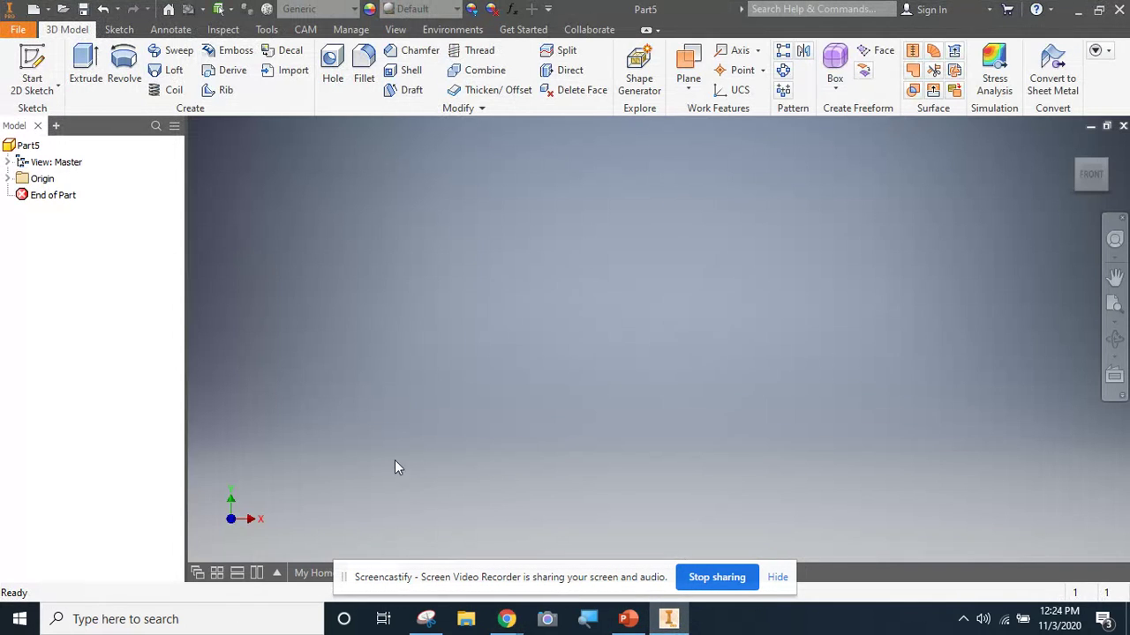
click(777, 578)
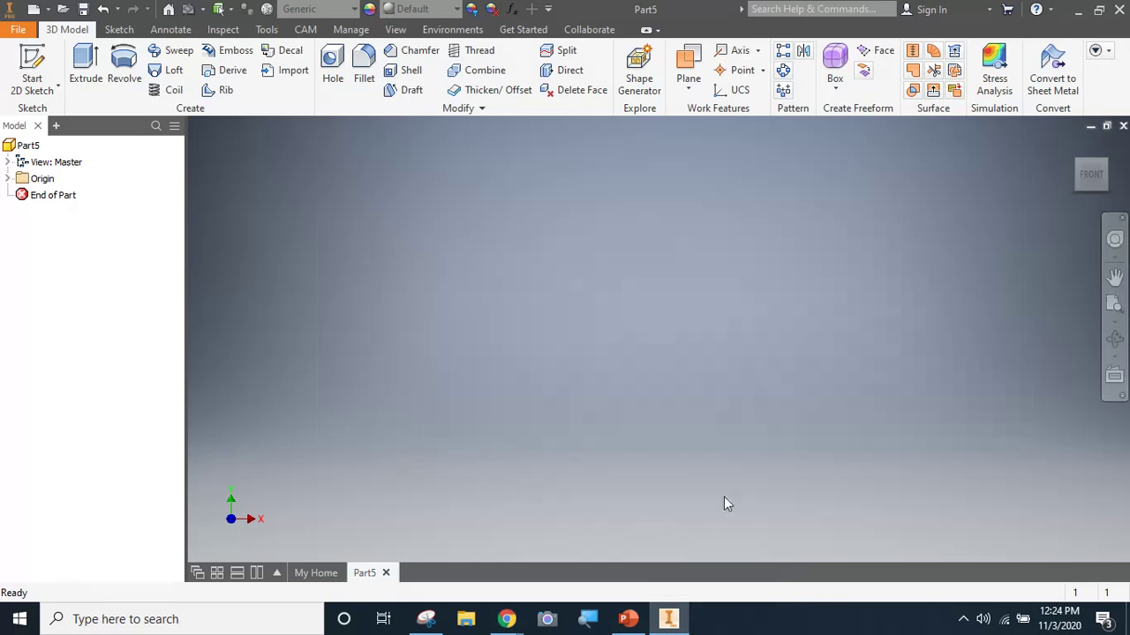
click(32, 60)
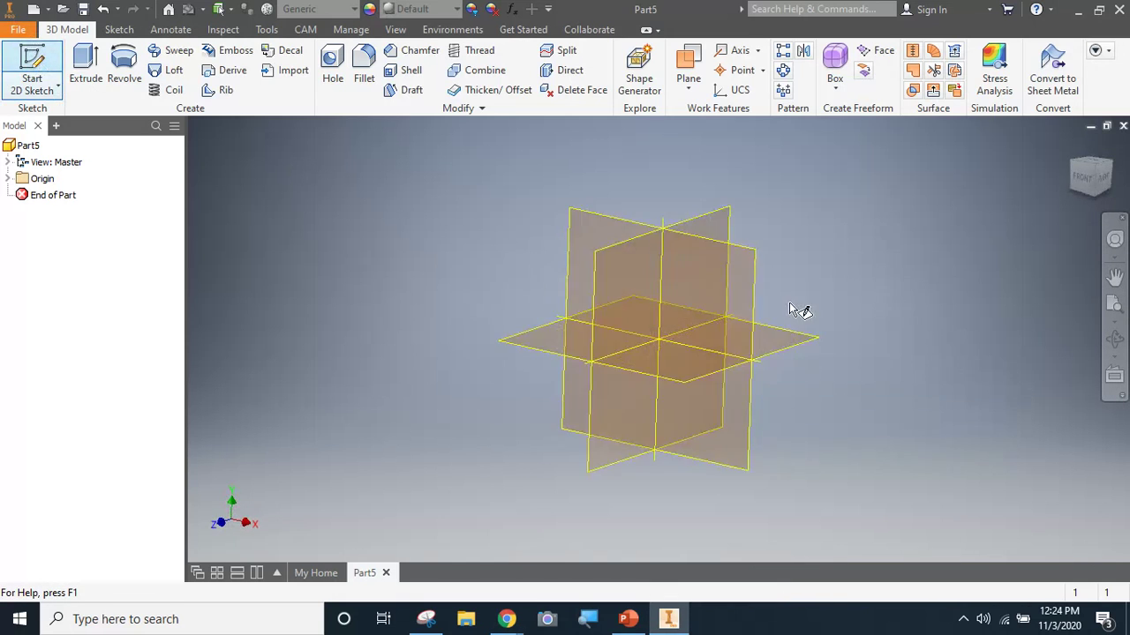
click(722, 316)
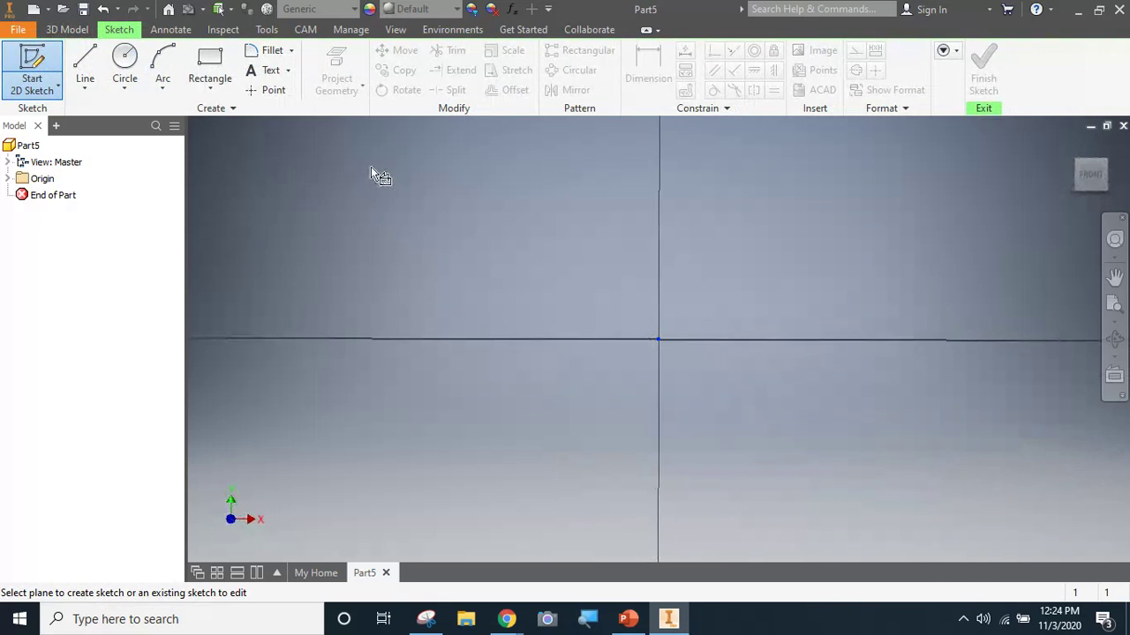
Draw a rectangle 4 in wide and 3 in high with its lower-left corner at the origin, and finish the sketch
click(209, 64)
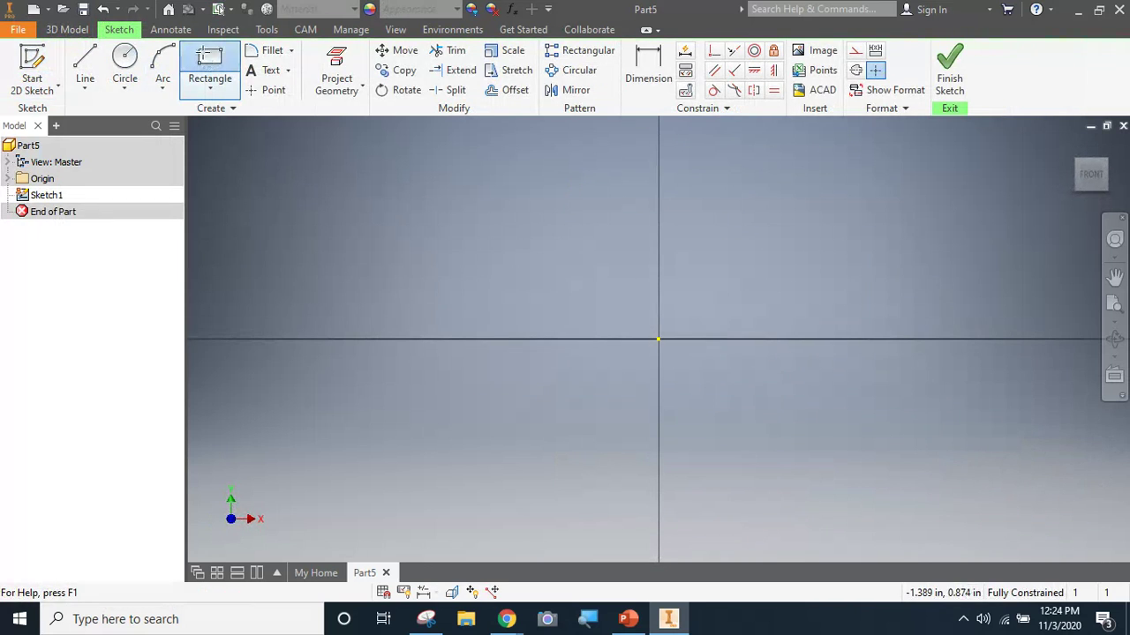
click(659, 338)
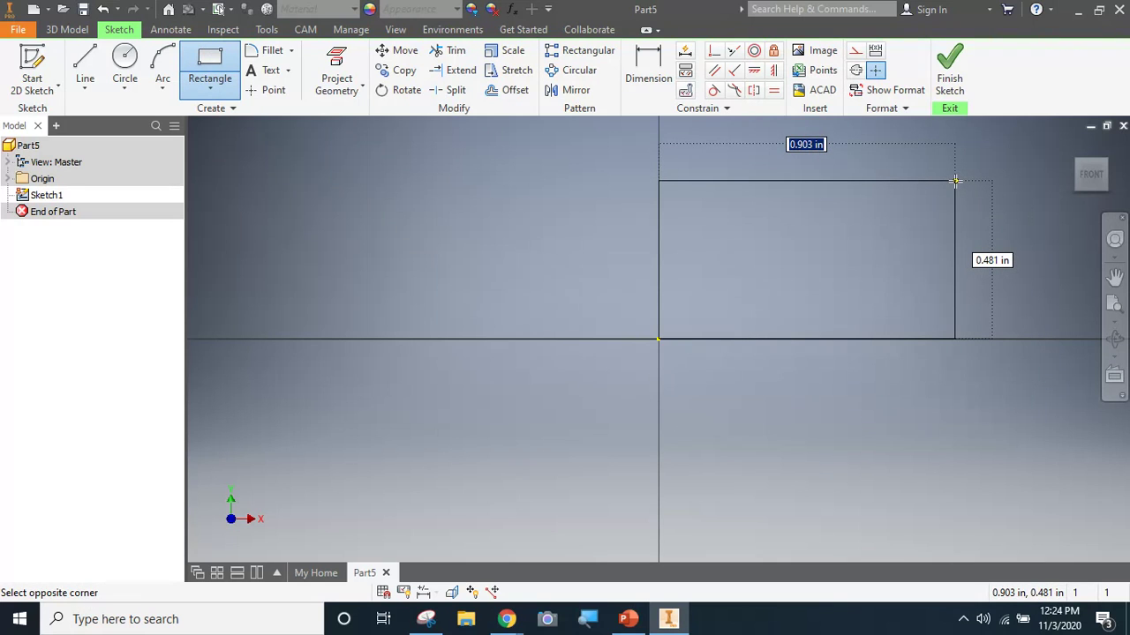
text(4)
key(Tab)
text(3)
key(Tab)
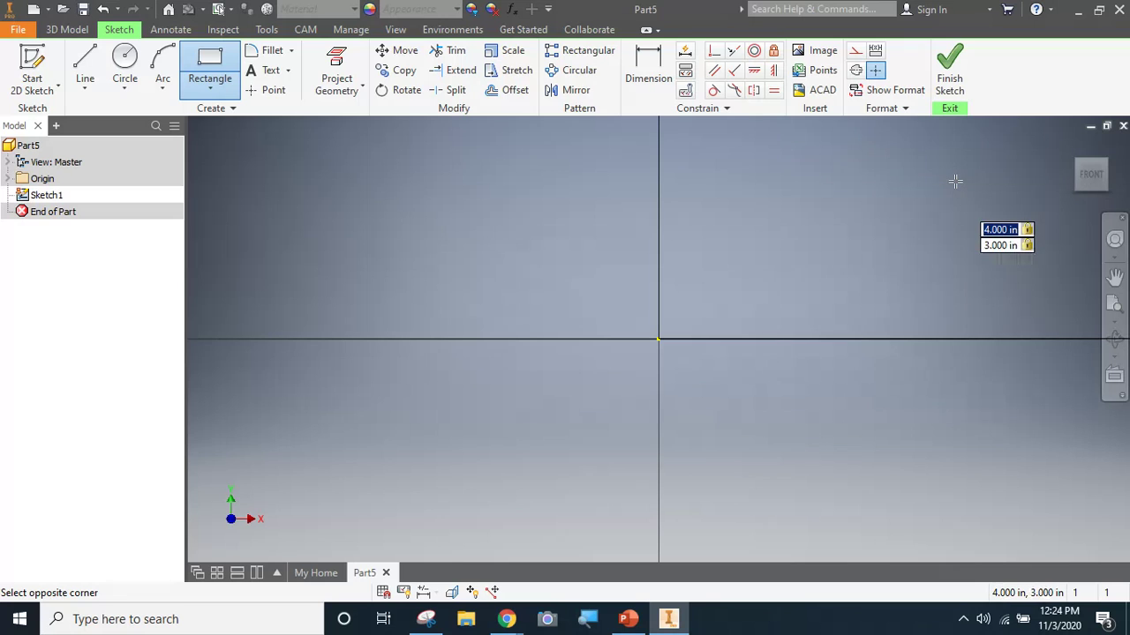
click(1112, 305)
scroll(879, 291, up, 5)
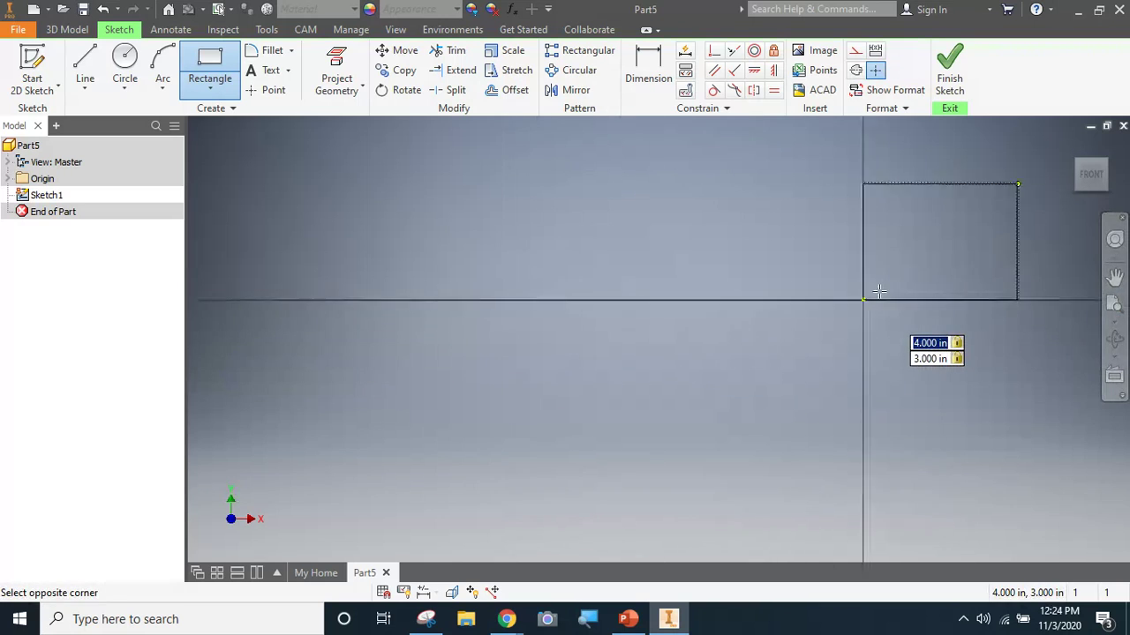
scroll(879, 291, up, 4)
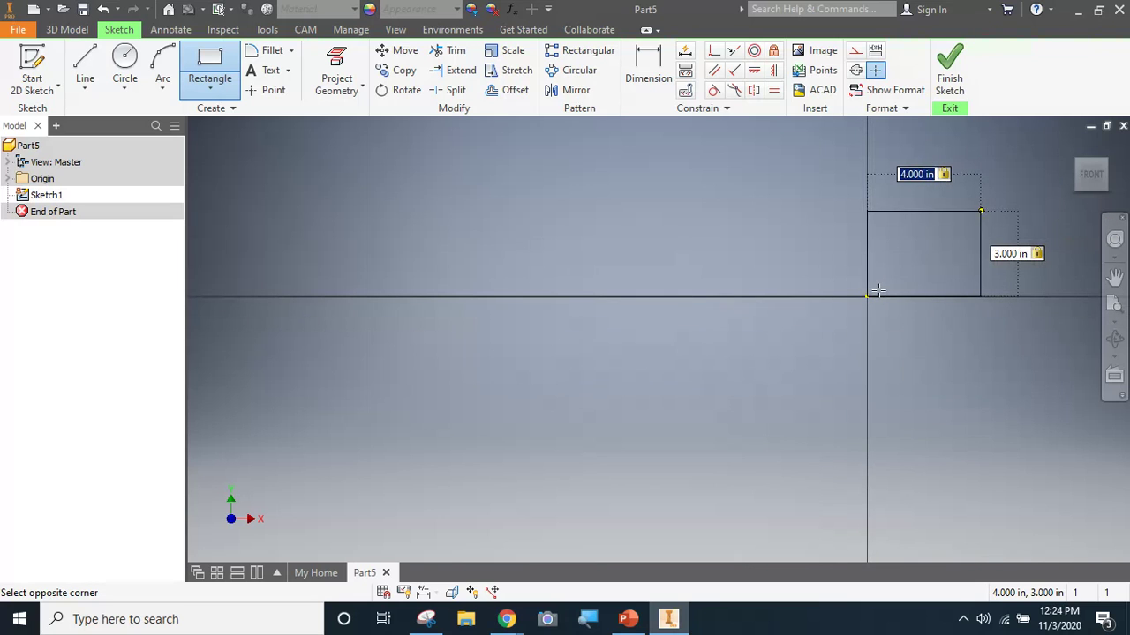
key(Return)
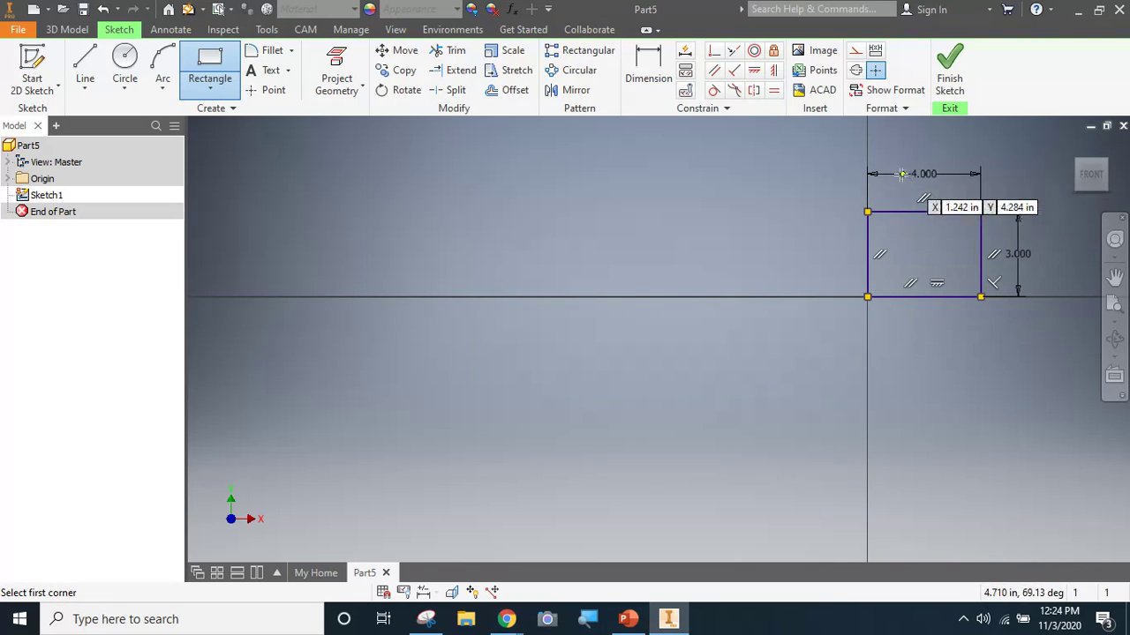
click(950, 83)
click(1115, 304)
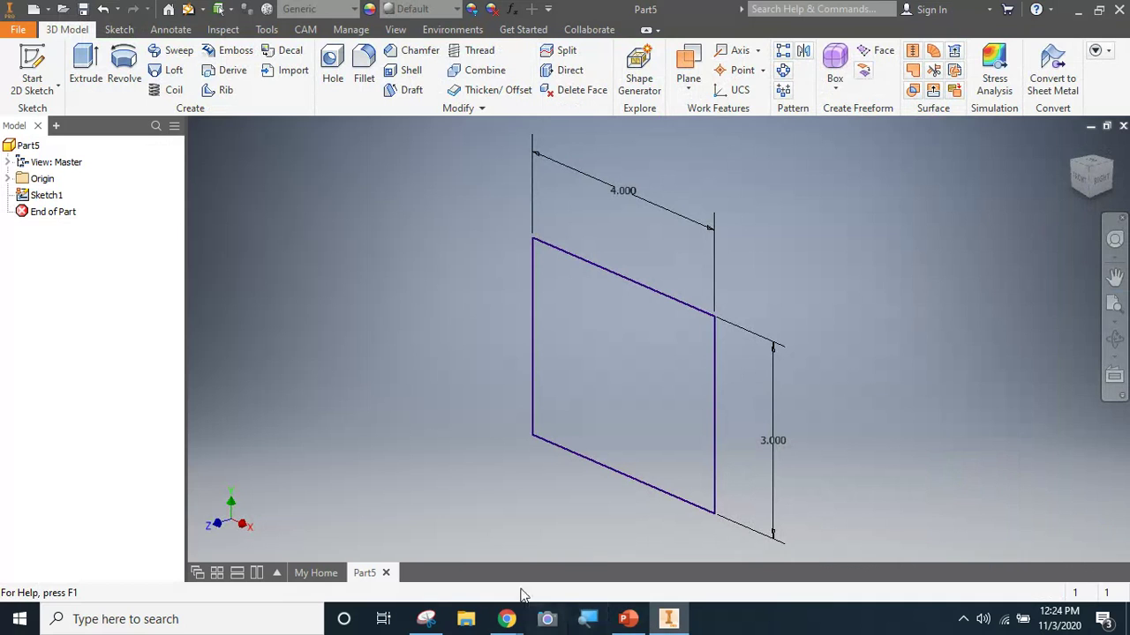
Check the plate thickness on the drawing in Chrome, and extrude the rectangle 1 in back in Inventor
mouse_move(507, 619)
click(449, 542)
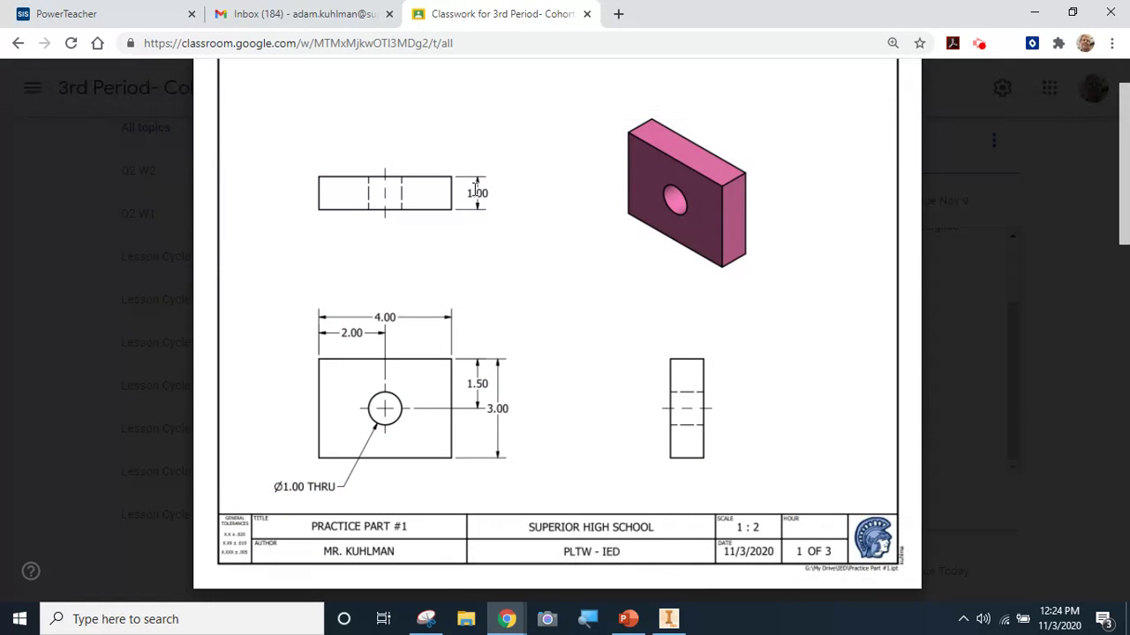
click(669, 618)
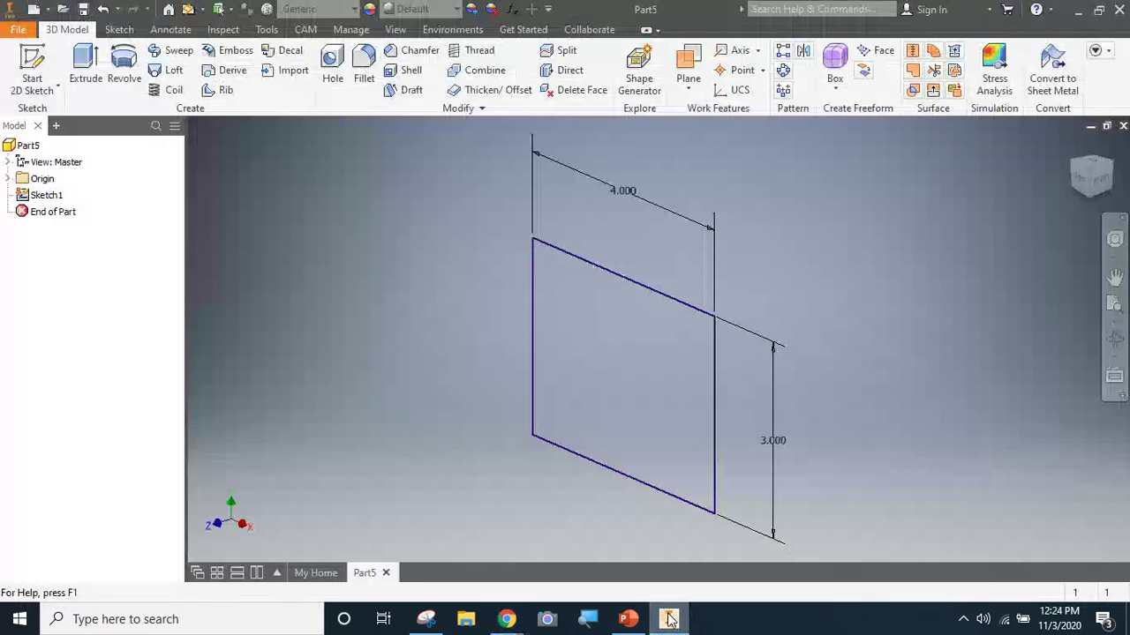
click(87, 67)
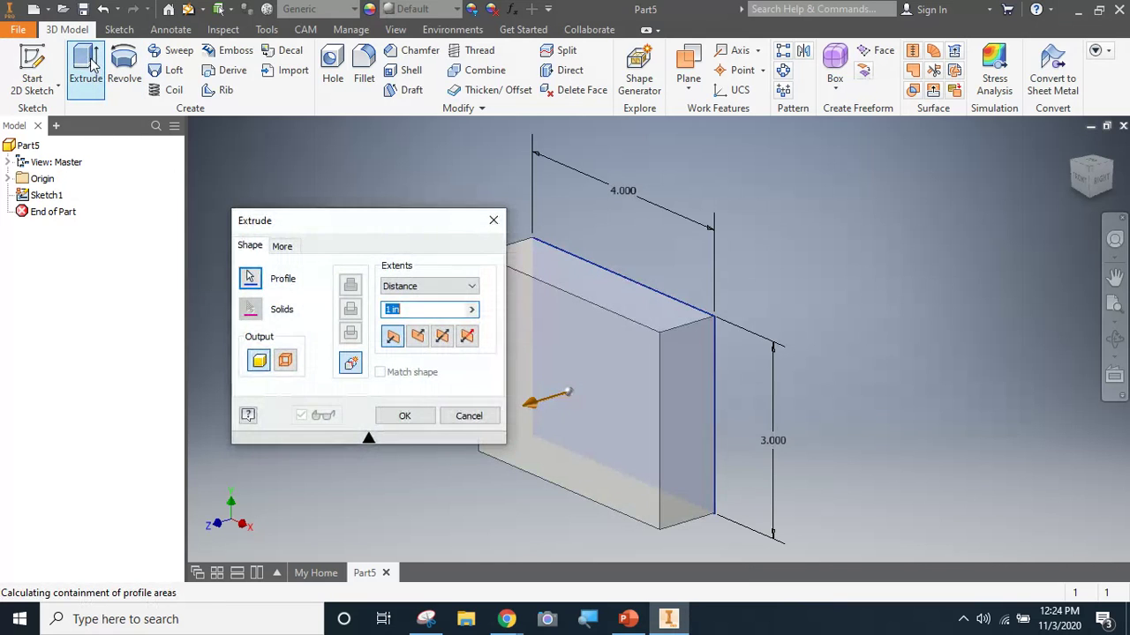
click(404, 415)
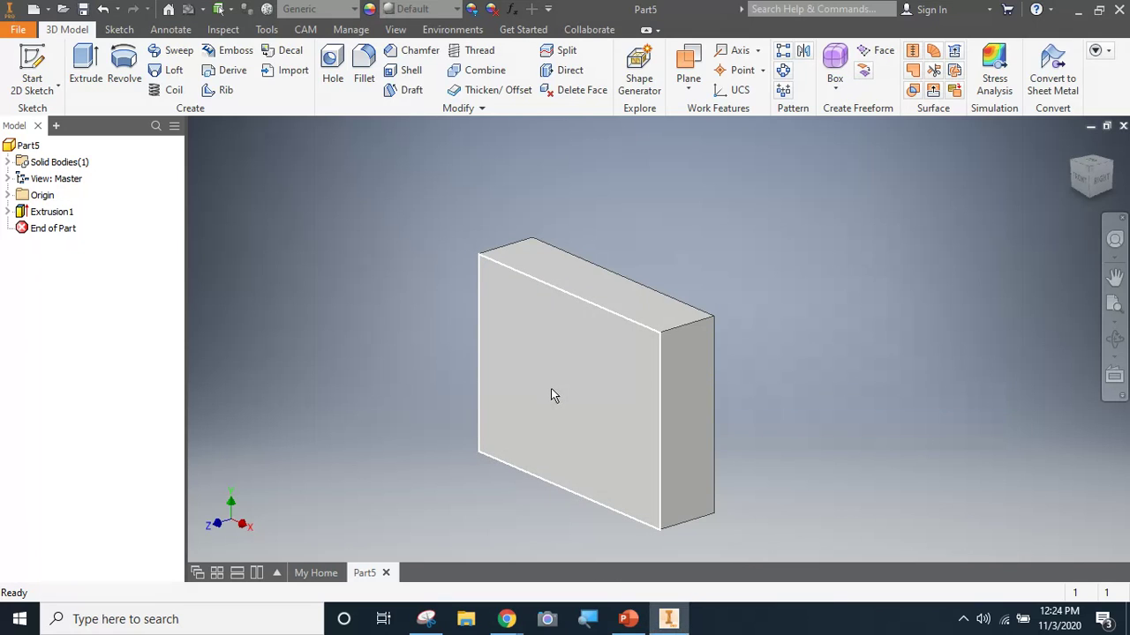
Start a new sketch on the block's front face and place a point about 1.78 in from its left edge and 1.12 in below its top edge
mouse_move(576, 414)
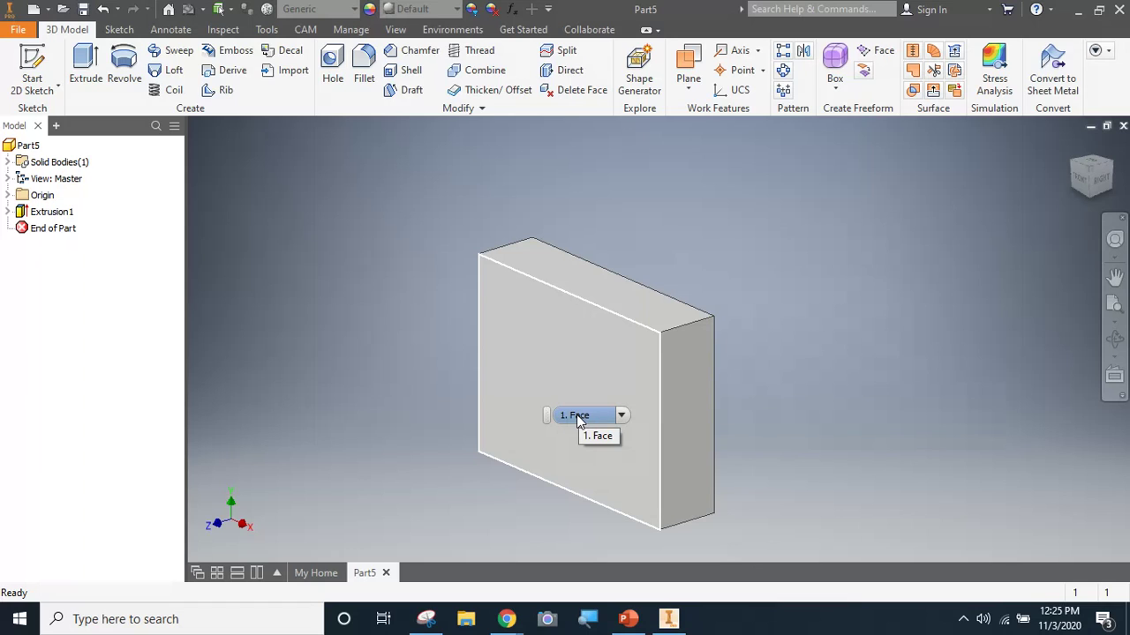
click(469, 352)
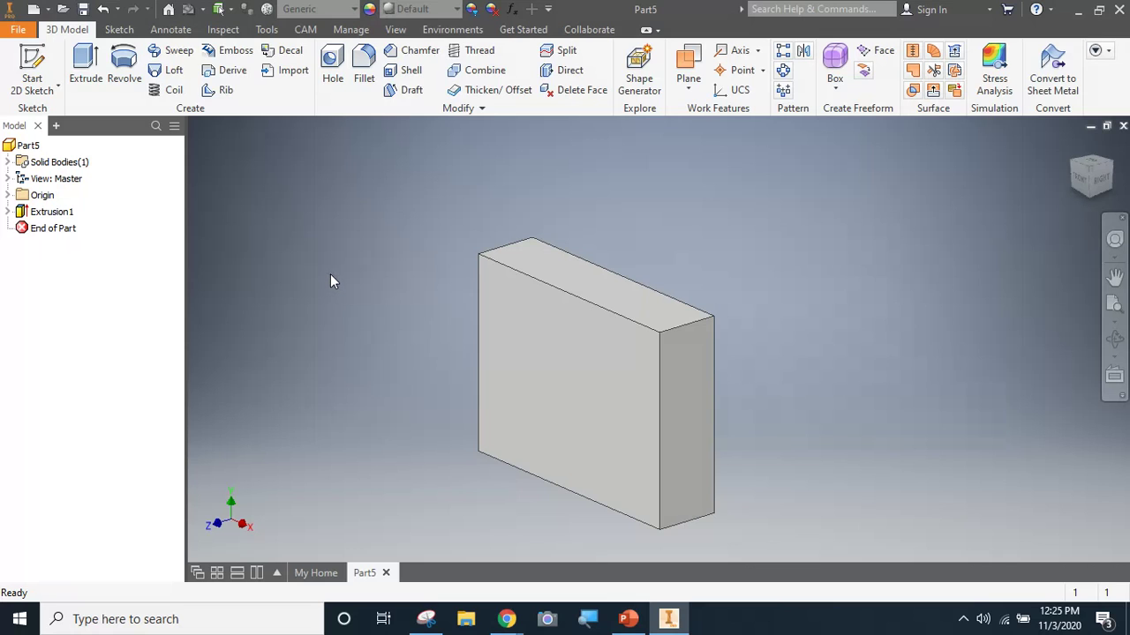
right_click(521, 375)
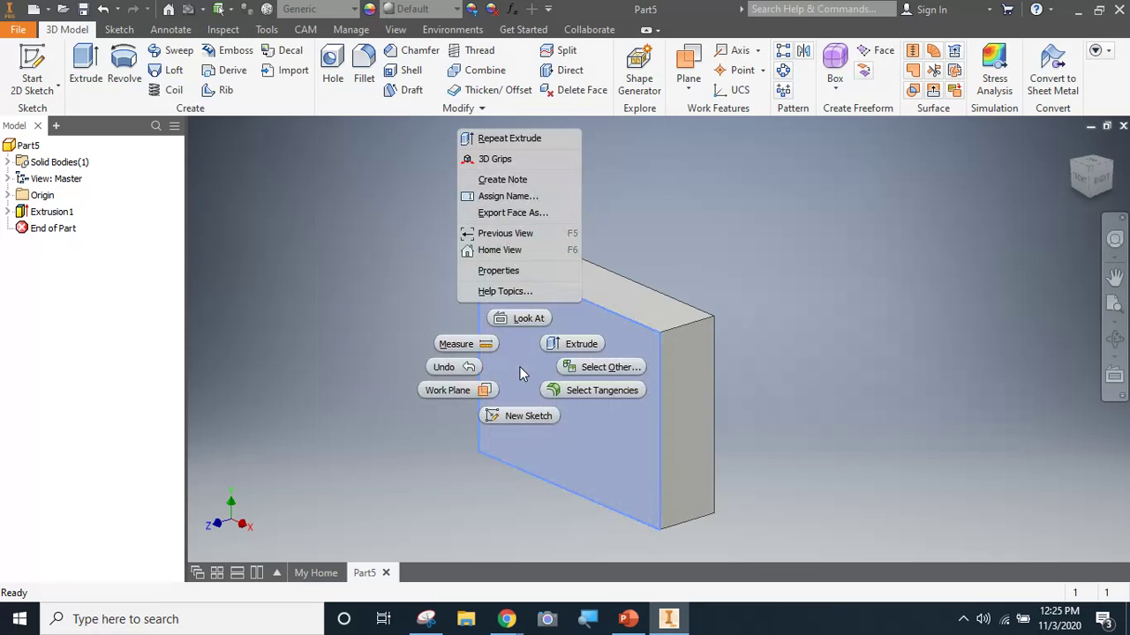
click(522, 413)
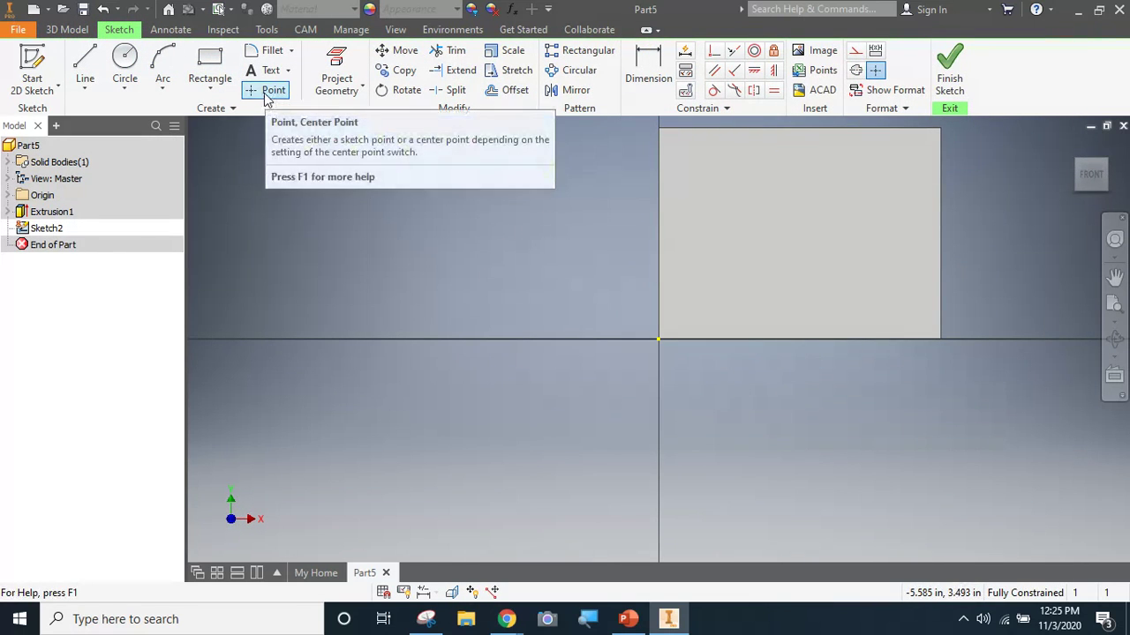
click(266, 98)
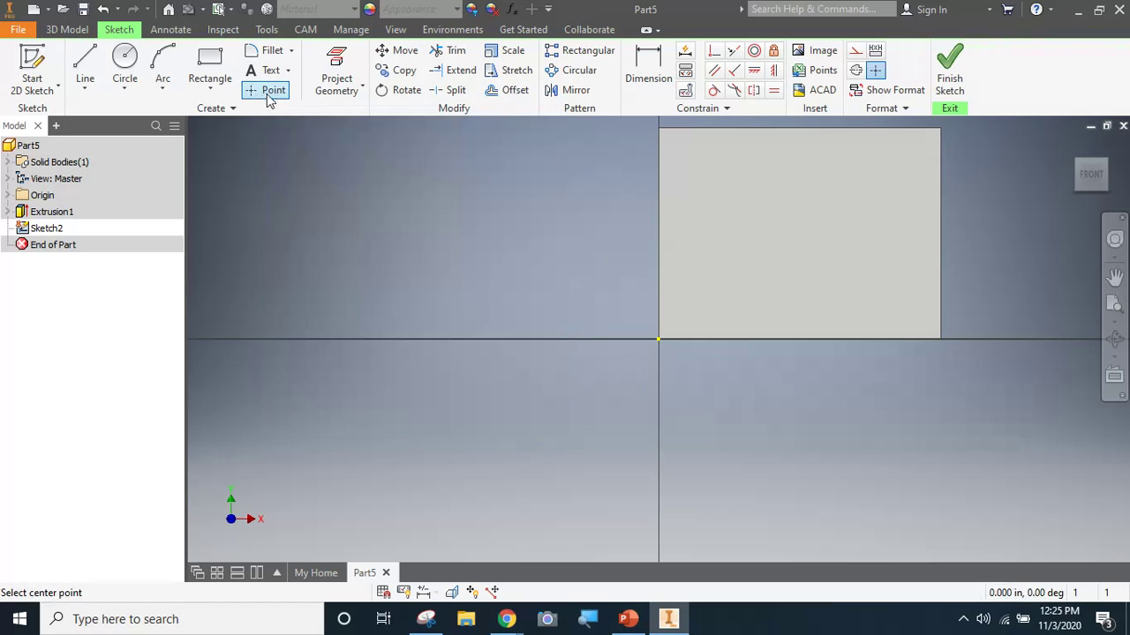
click(783, 206)
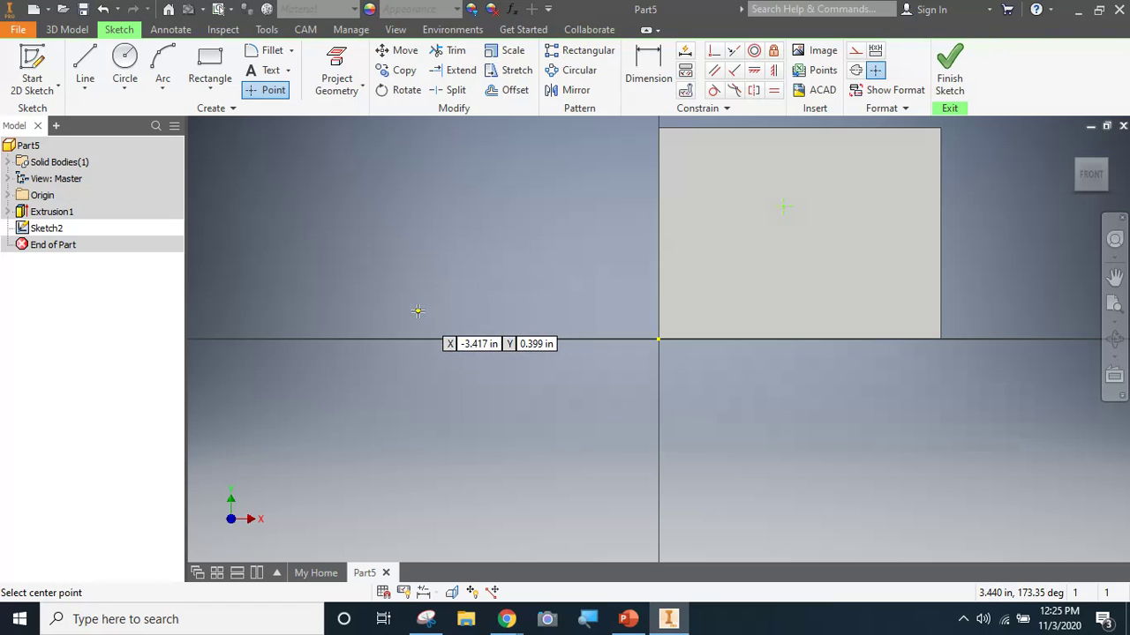
key(Escape)
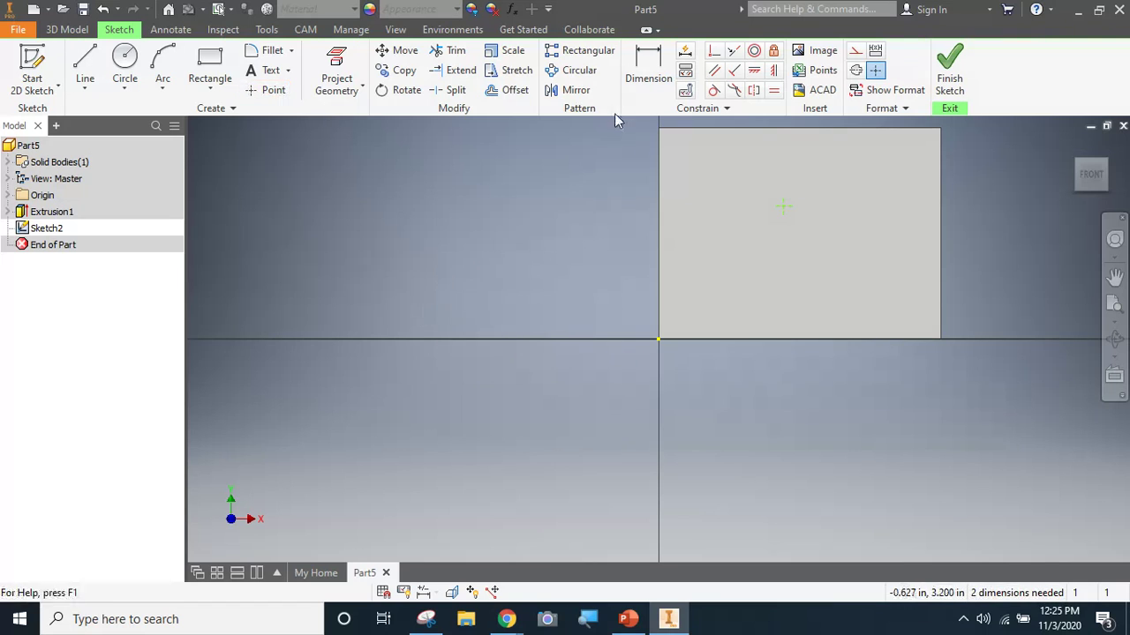
Dimension the sketch point horizontally at 2 in from the front face's left edge
click(647, 60)
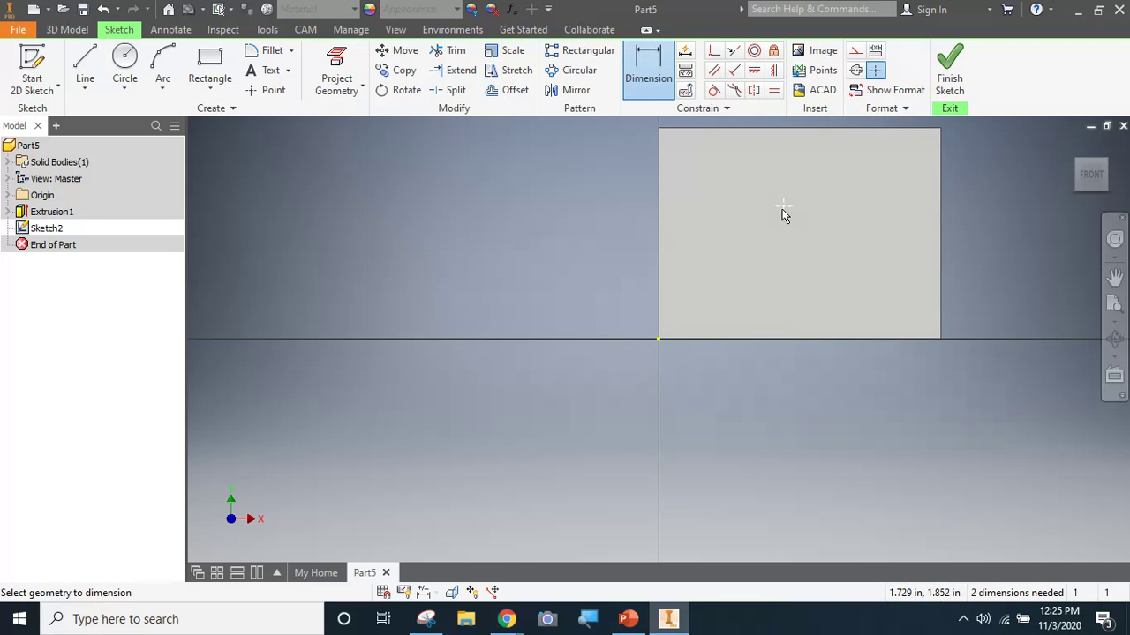
click(662, 212)
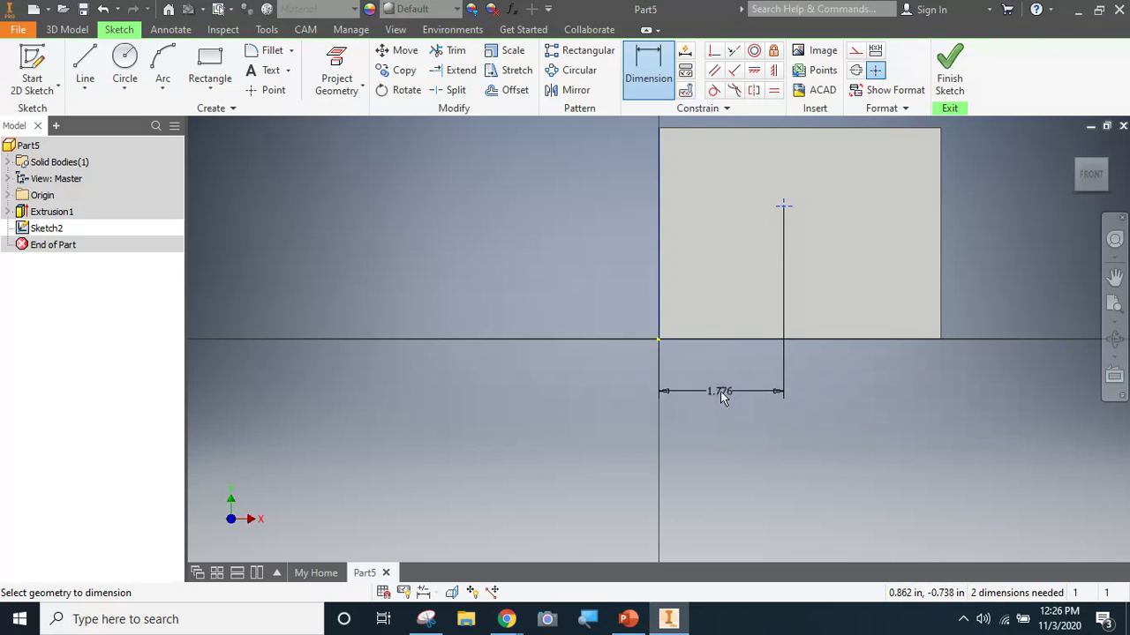
click(721, 397)
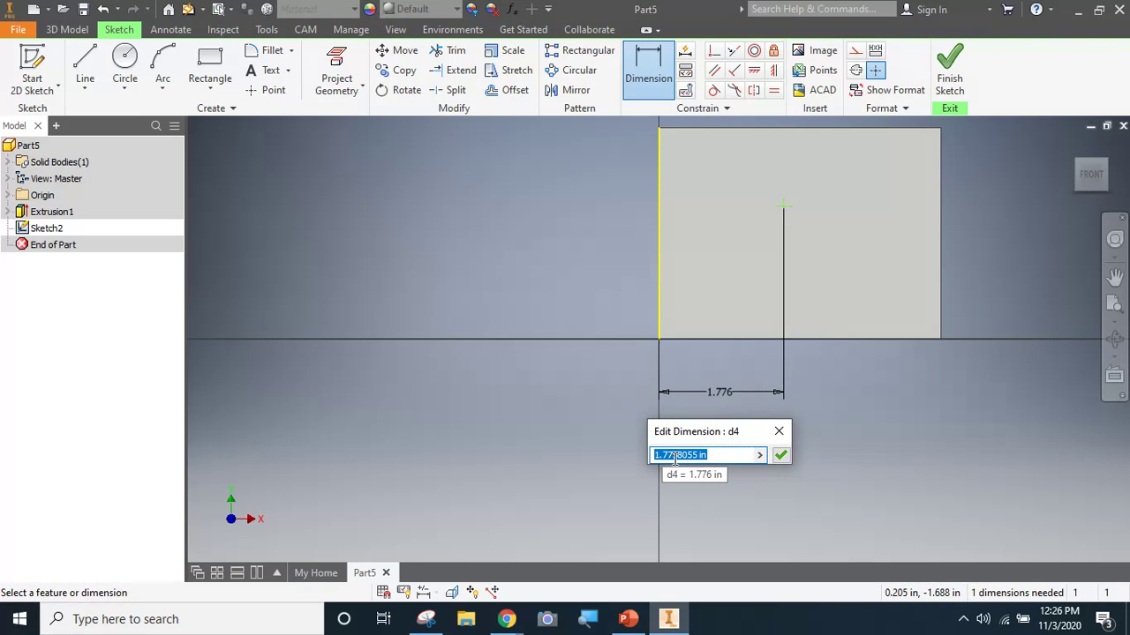
text(2)
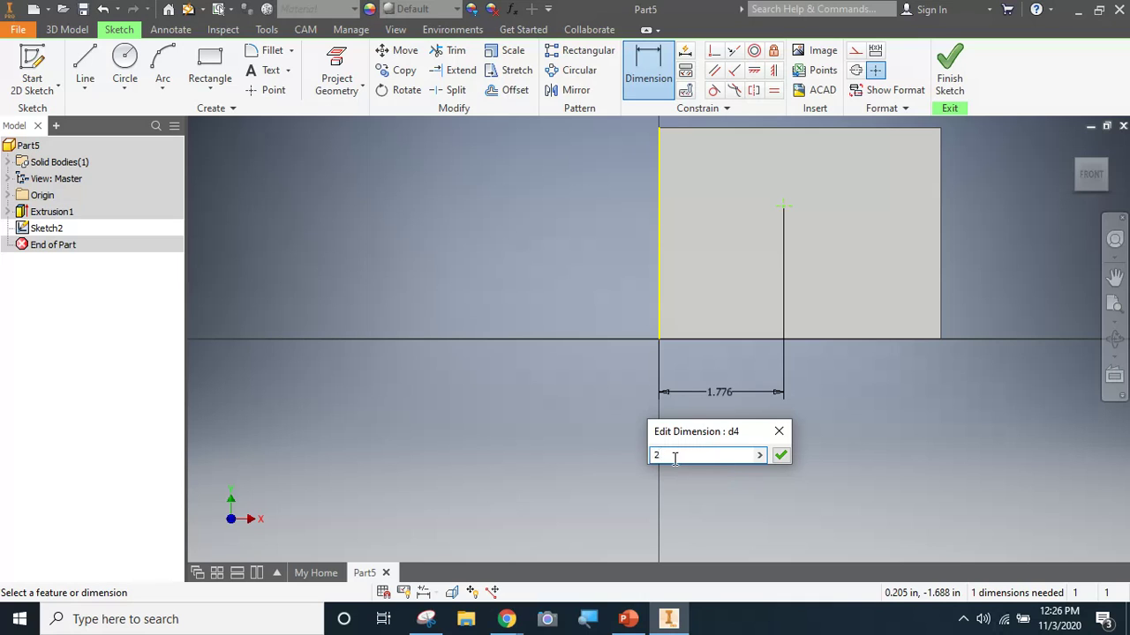
click(781, 456)
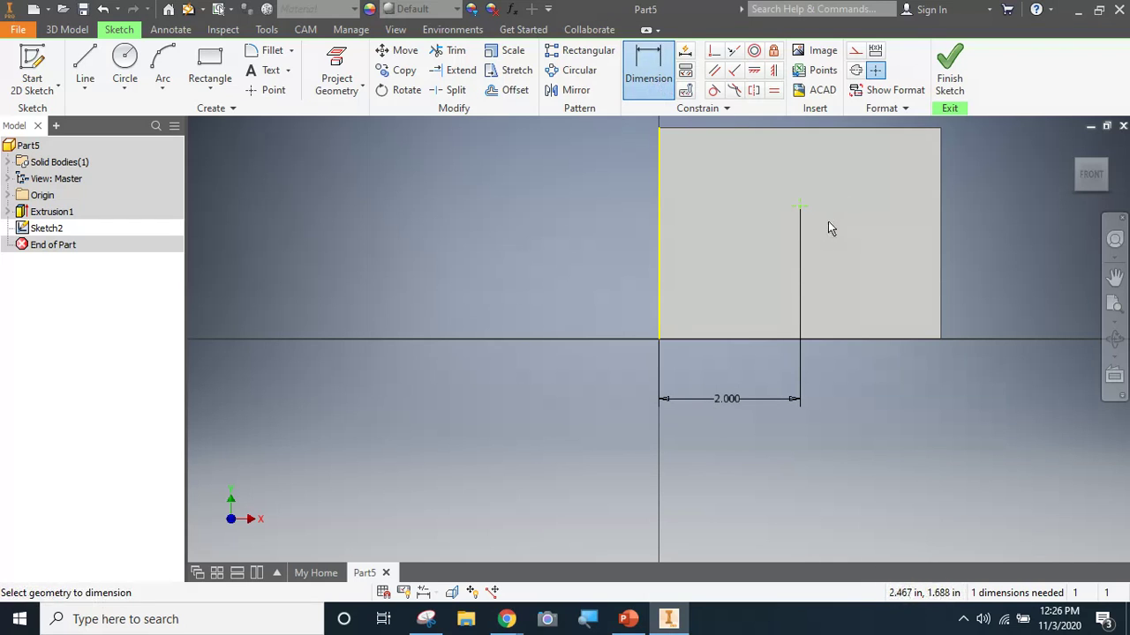
Dimension the sketch point vertically at 1.5 in from the front face's top edge and finish the sketch
click(800, 206)
click(811, 135)
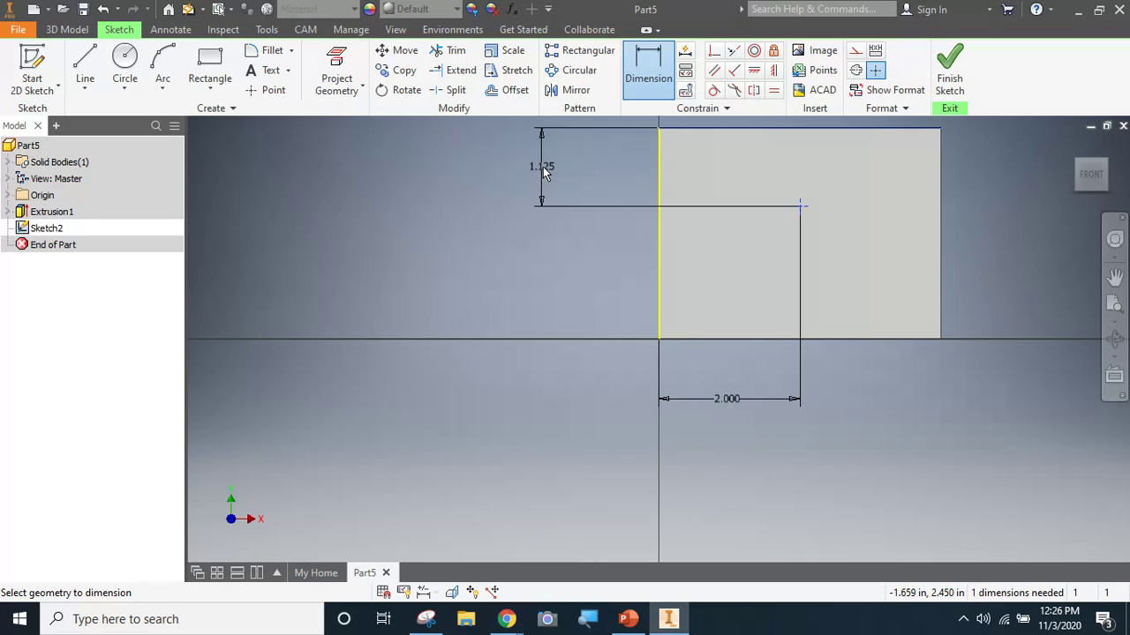
click(543, 166)
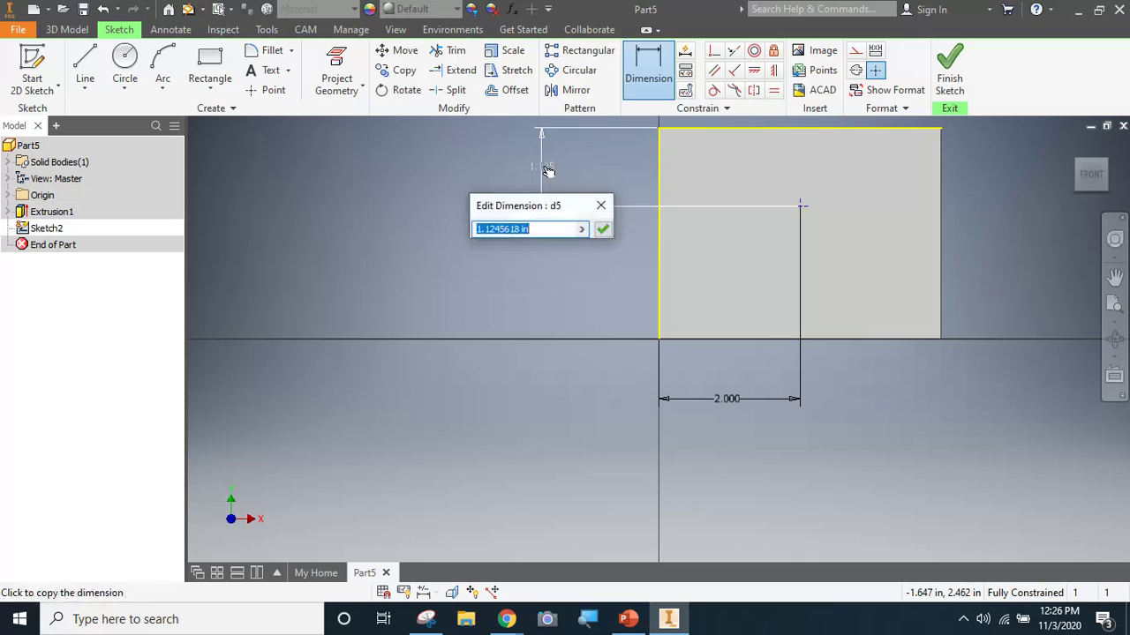
text(1.5)
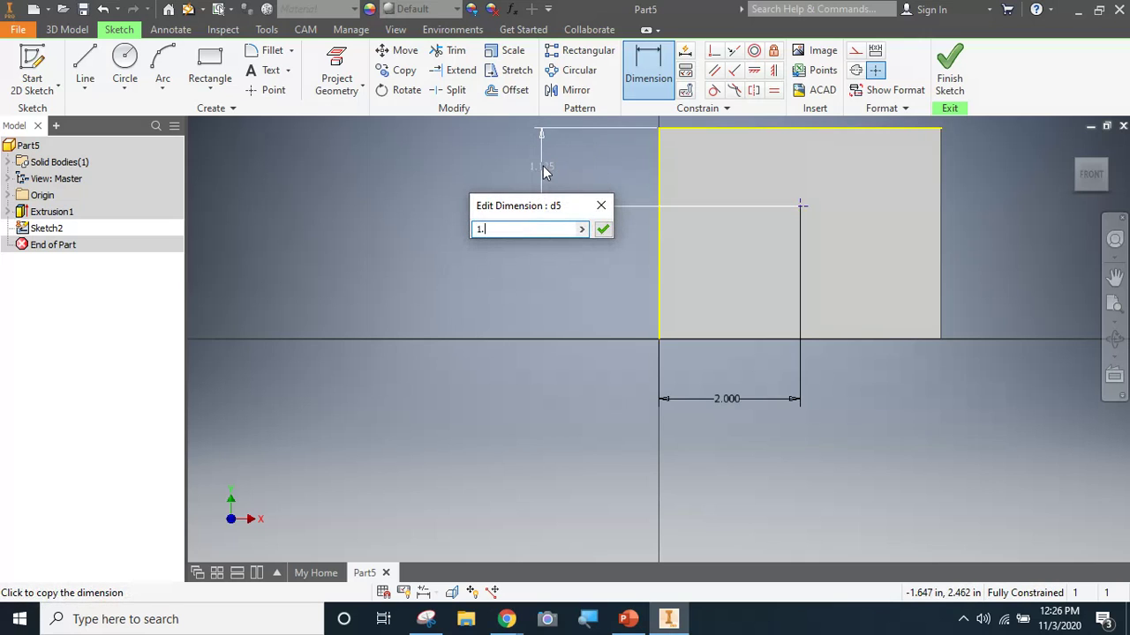
key(Return)
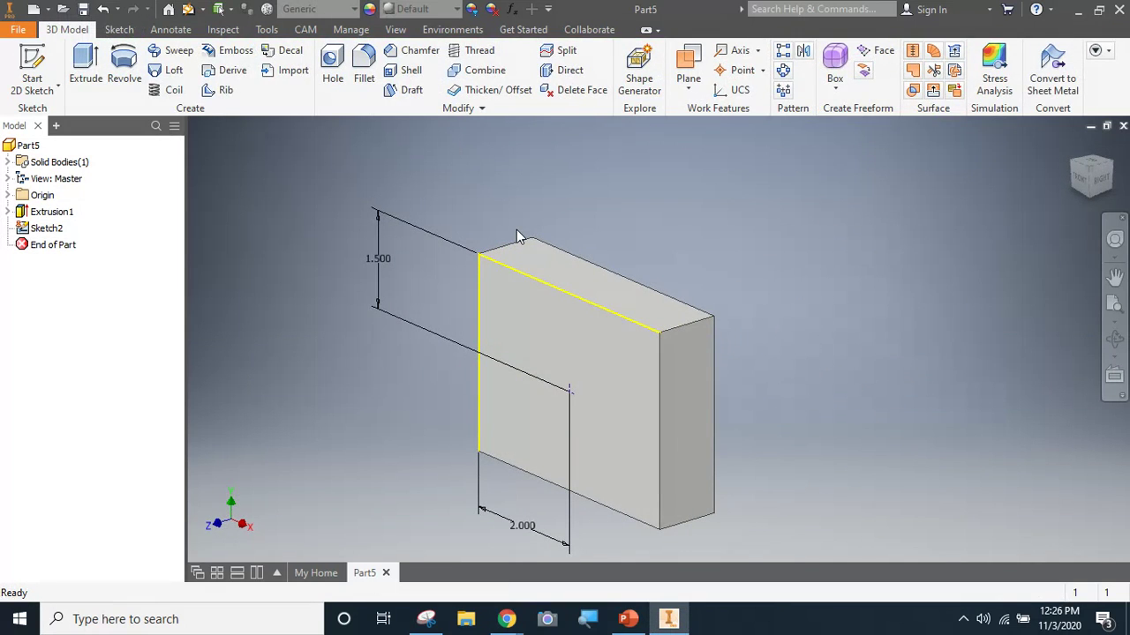
Set up a simple hole at the sketch point with no seat, Through All termination and the default direction into the block
click(330, 69)
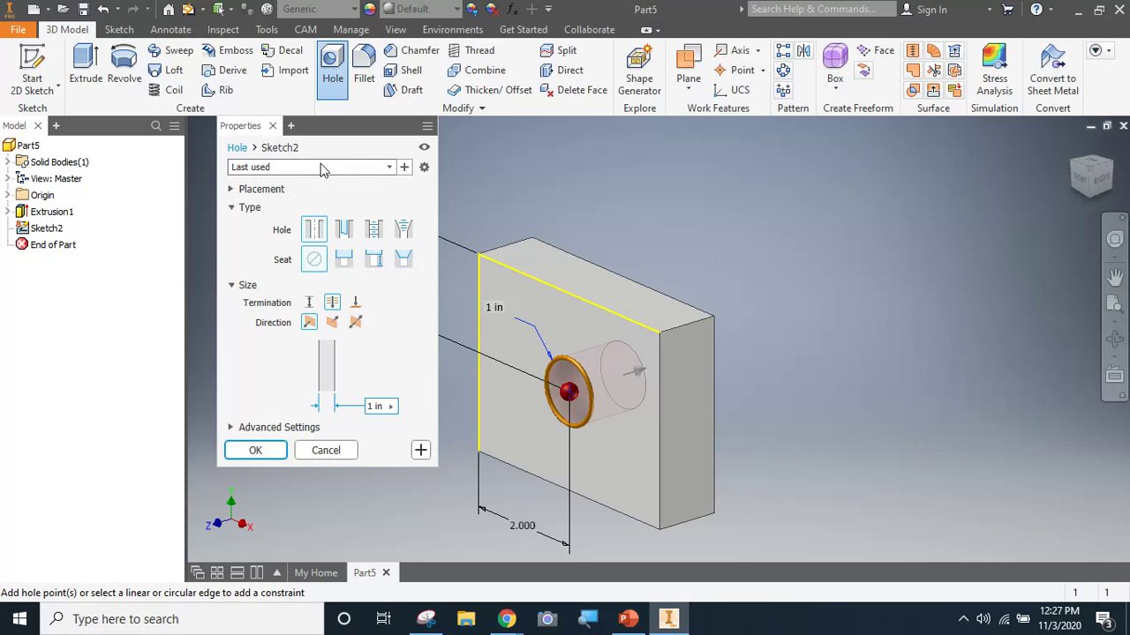
click(389, 166)
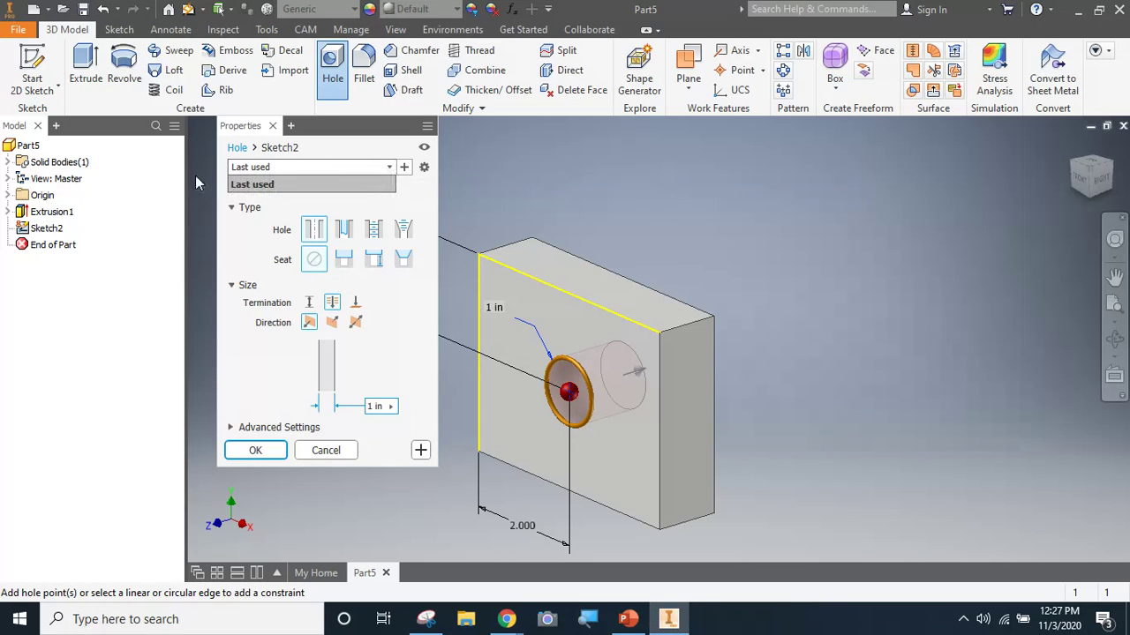
click(263, 185)
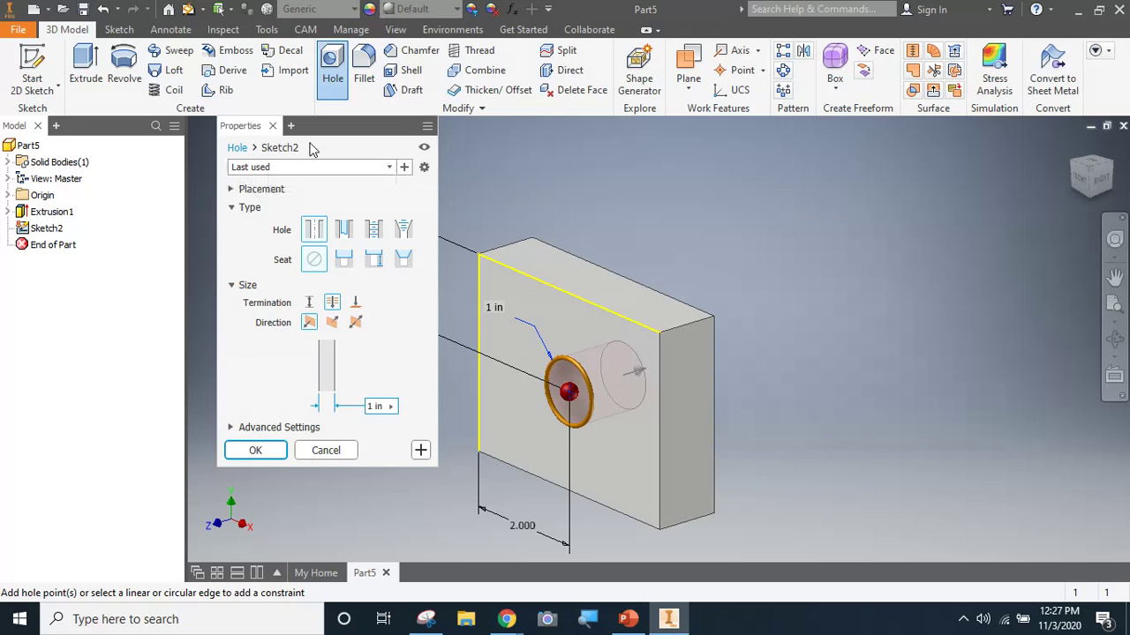
click(230, 210)
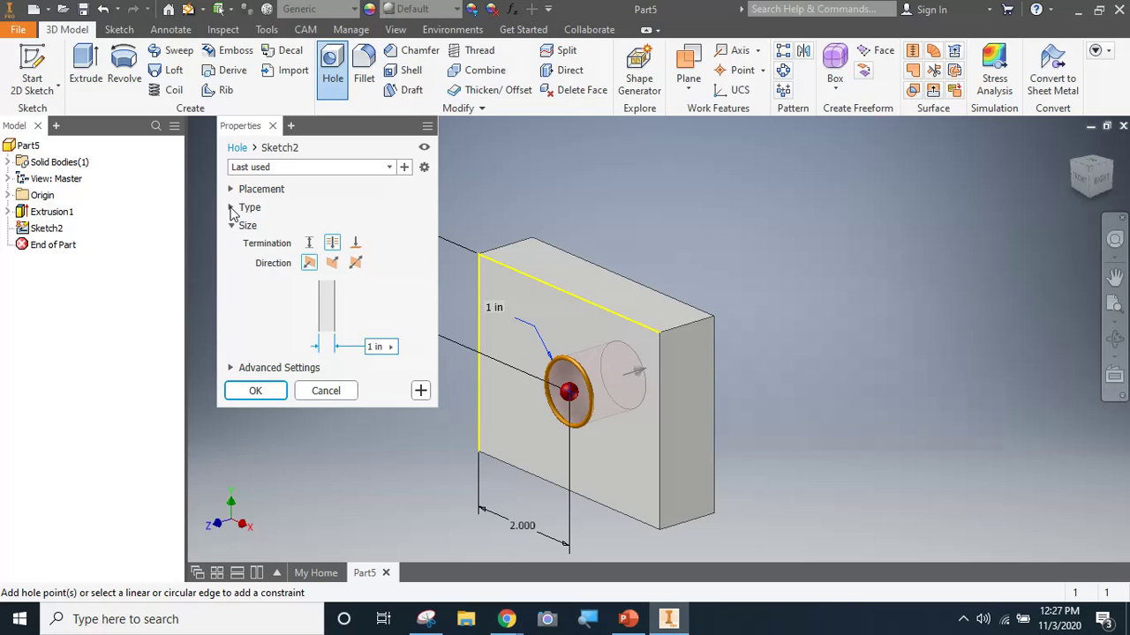
click(231, 210)
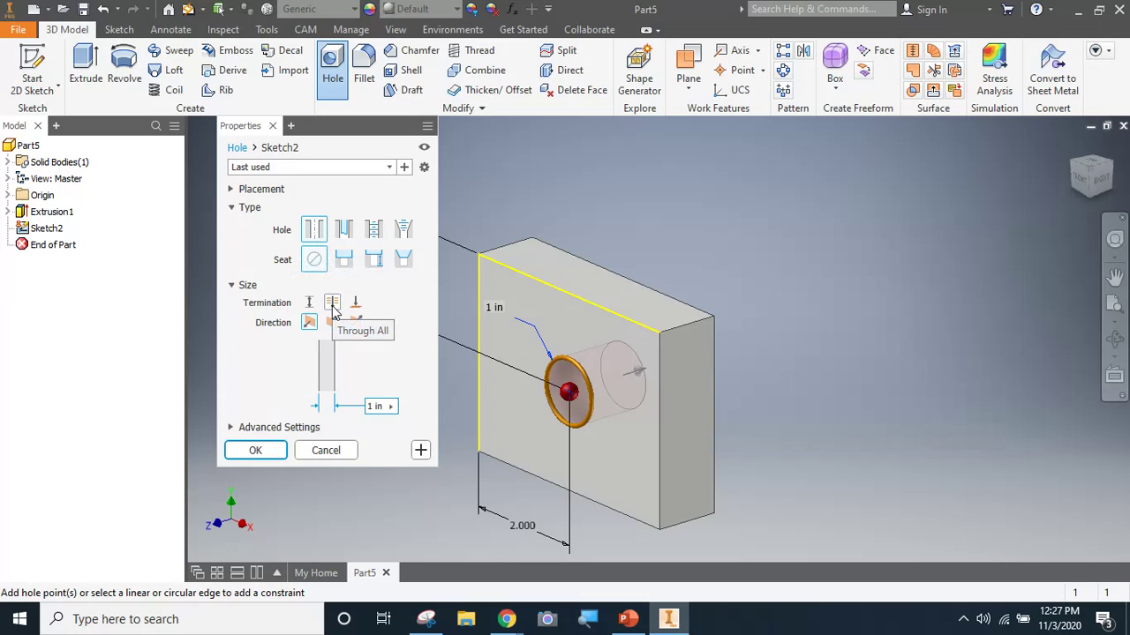
click(333, 304)
click(333, 323)
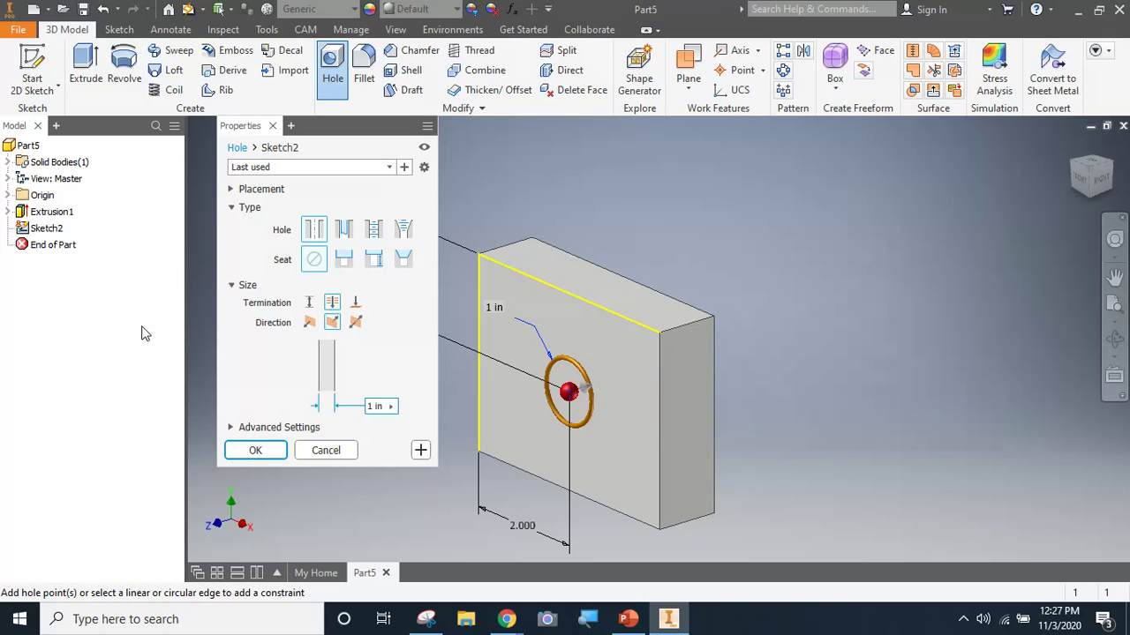
click(310, 323)
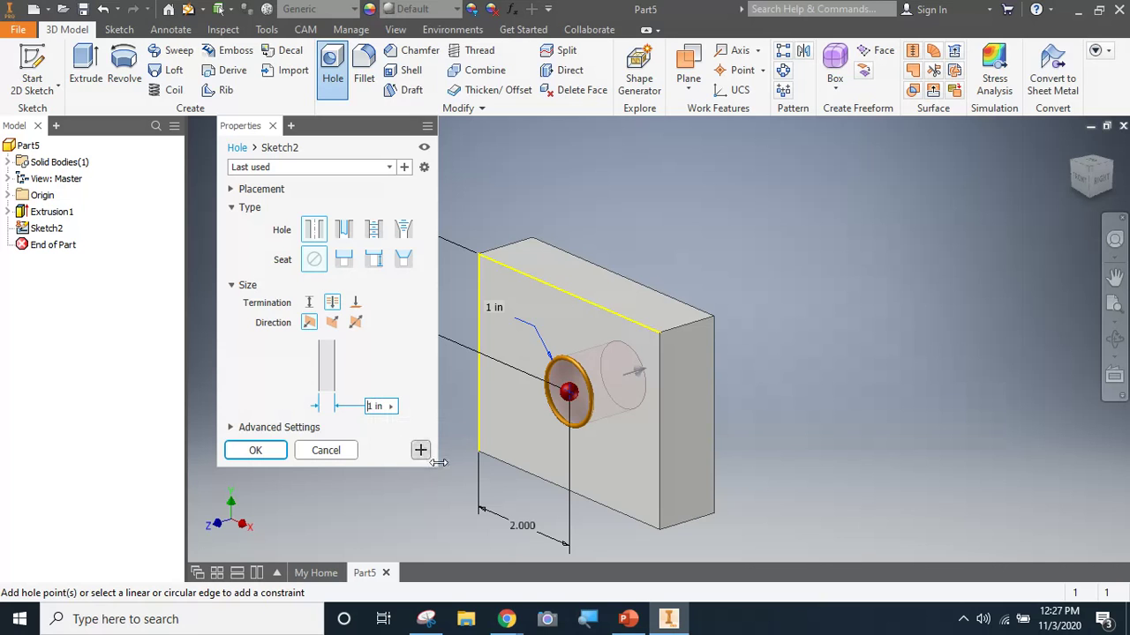
Check the hole callout on the drawing in Chrome, and create the 1 in diameter through hole in Inventor
mouse_move(509, 622)
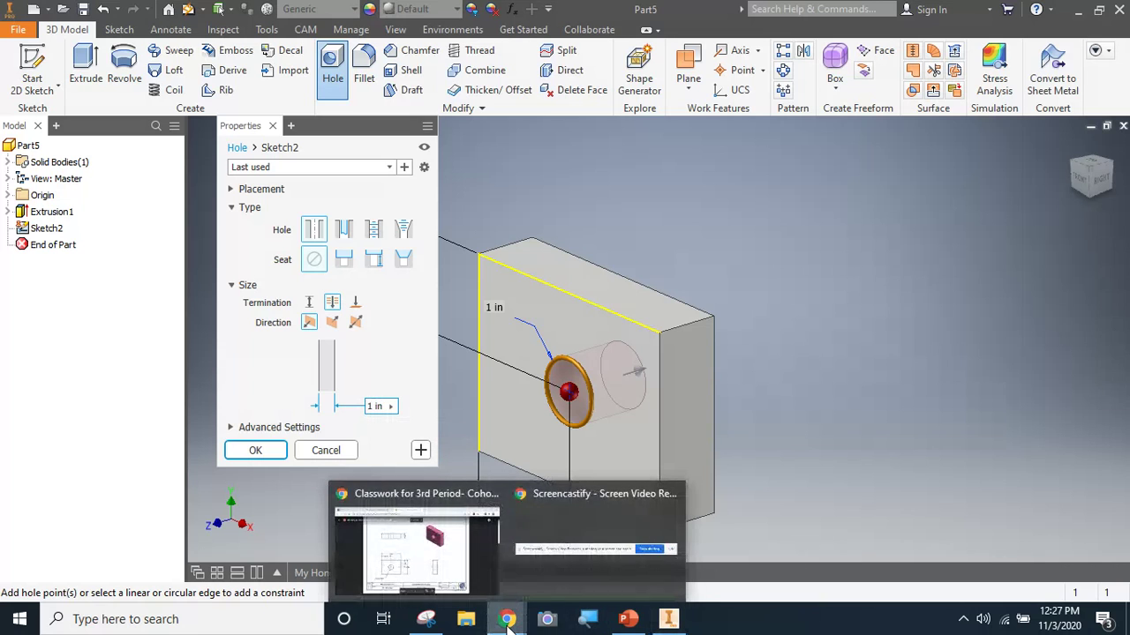
click(445, 567)
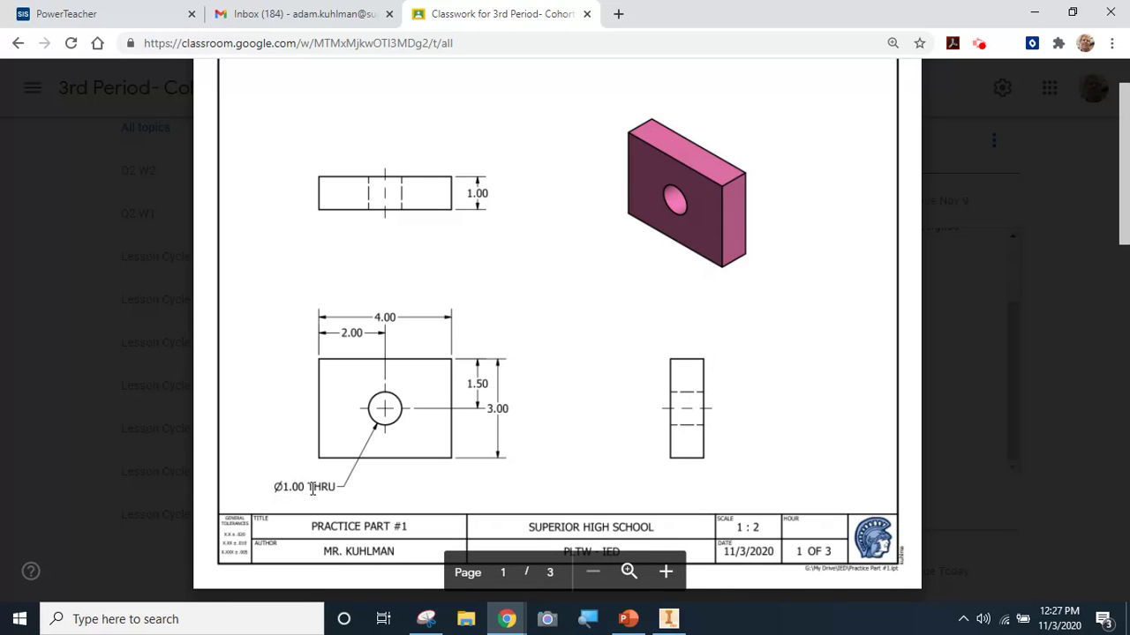
click(669, 620)
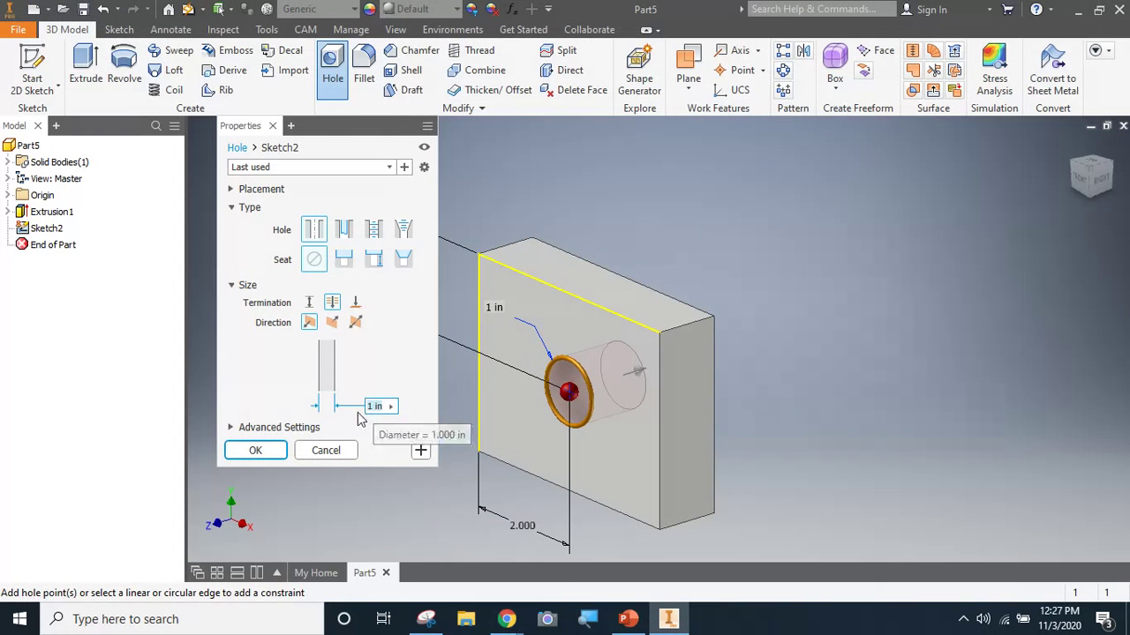
click(255, 451)
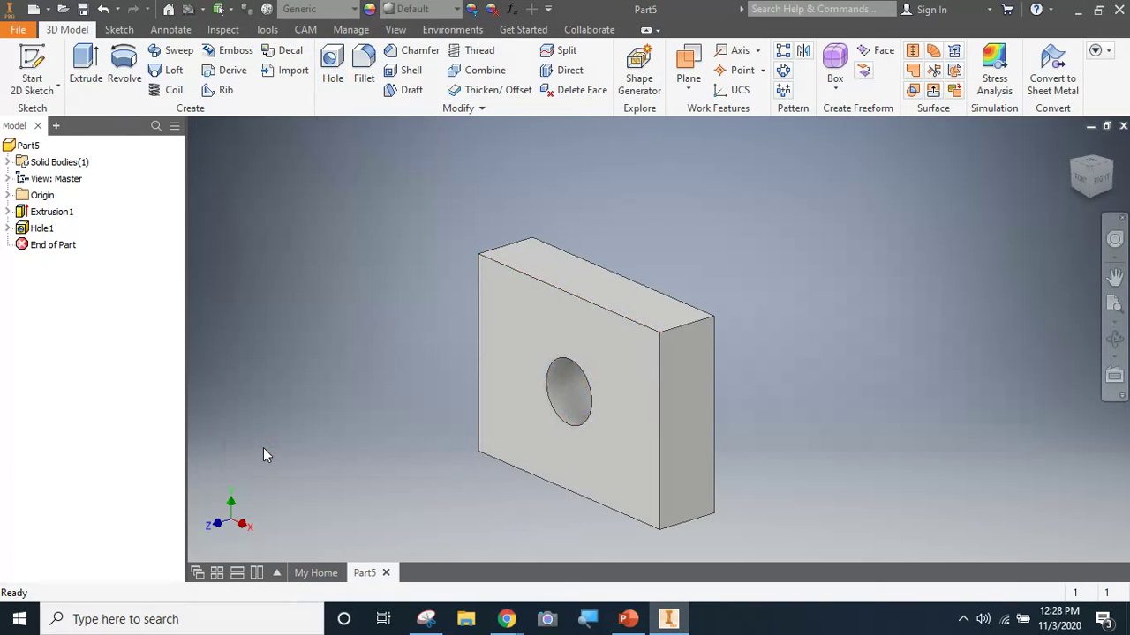
Save the part in the IED folder as "Parctice Part ONE"
click(18, 29)
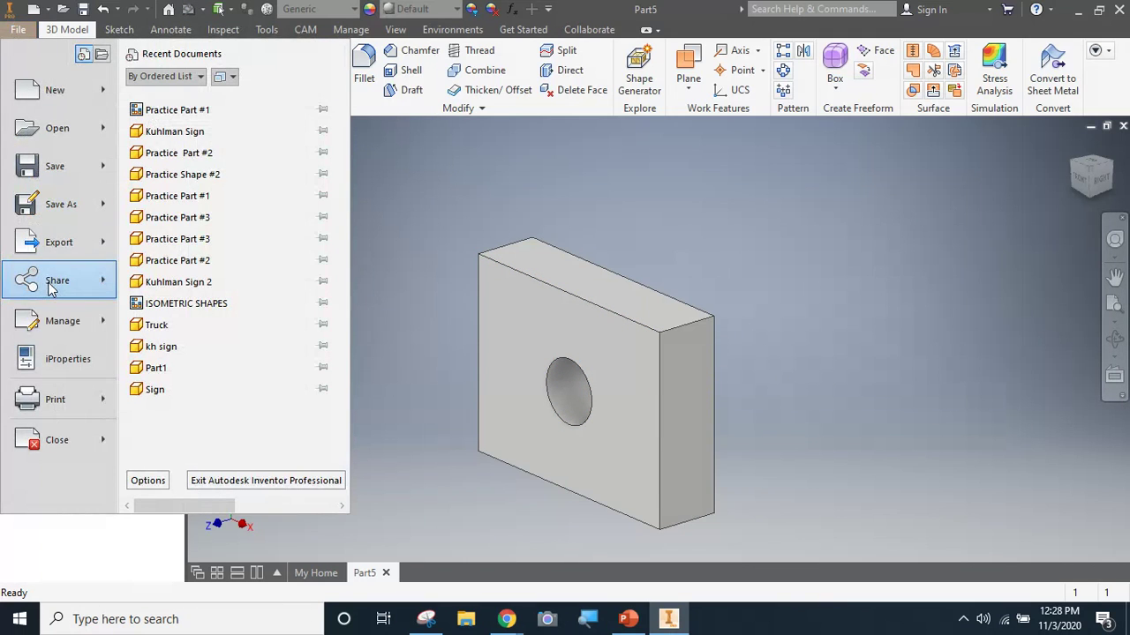
mouse_move(48, 175)
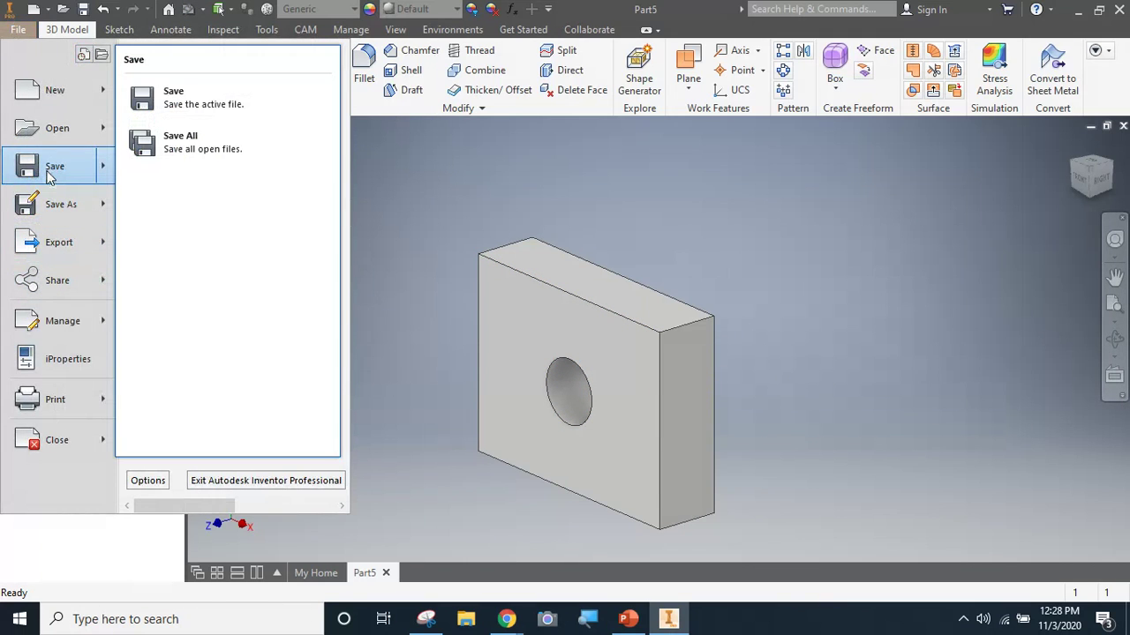
click(50, 172)
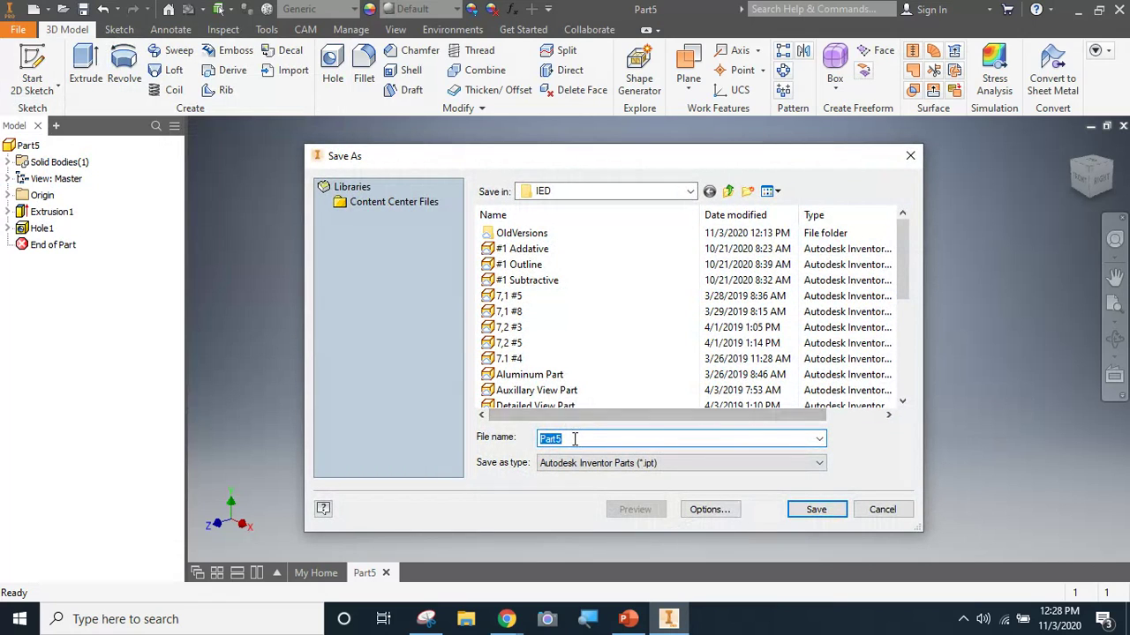
drag(574, 439, 514, 436)
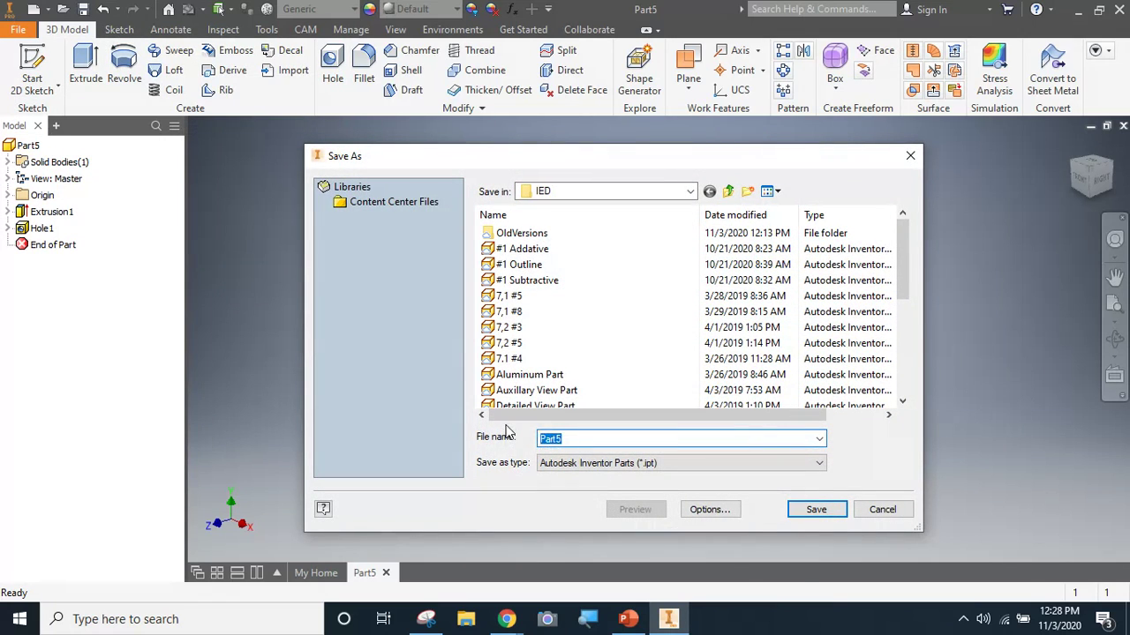
text(Part)
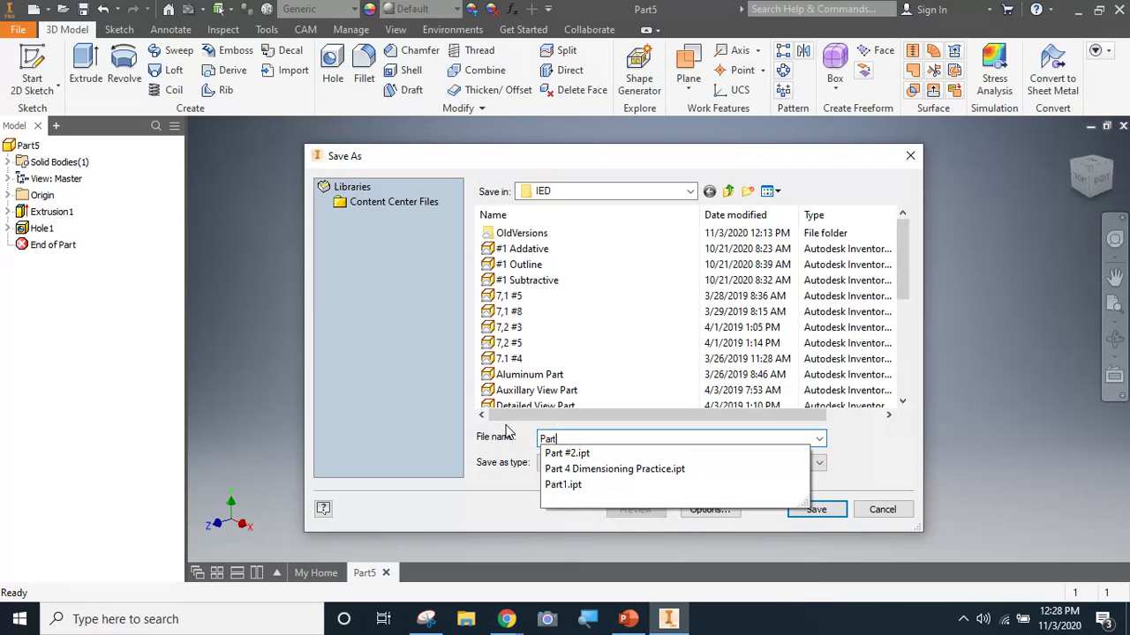
key(BackSpace)
text(c)
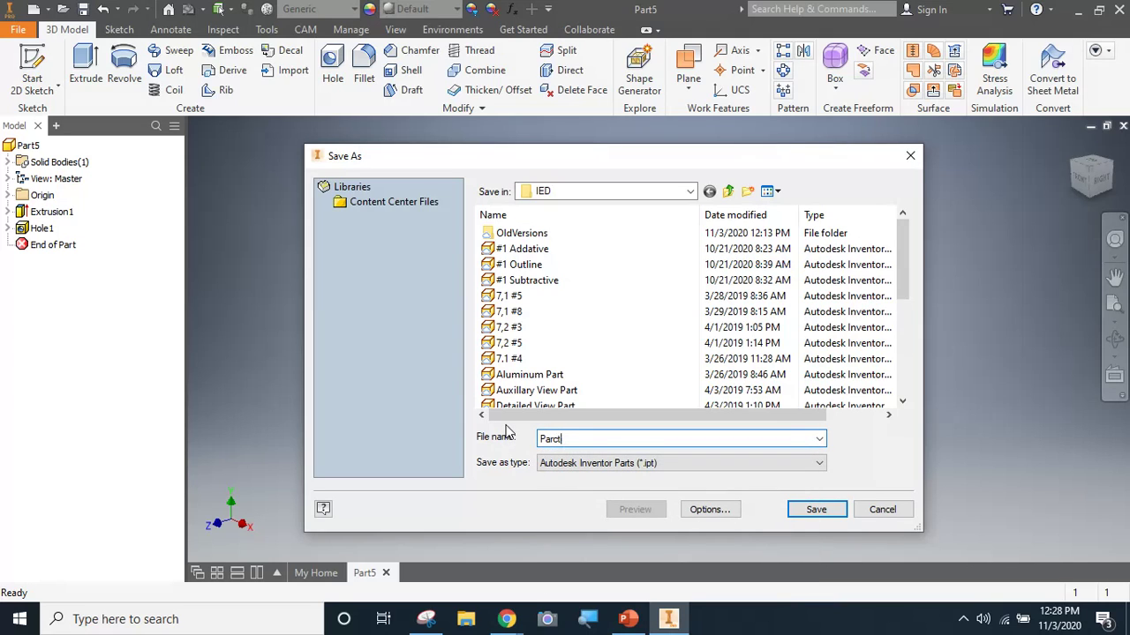
text(tice Part ONE)
click(812, 510)
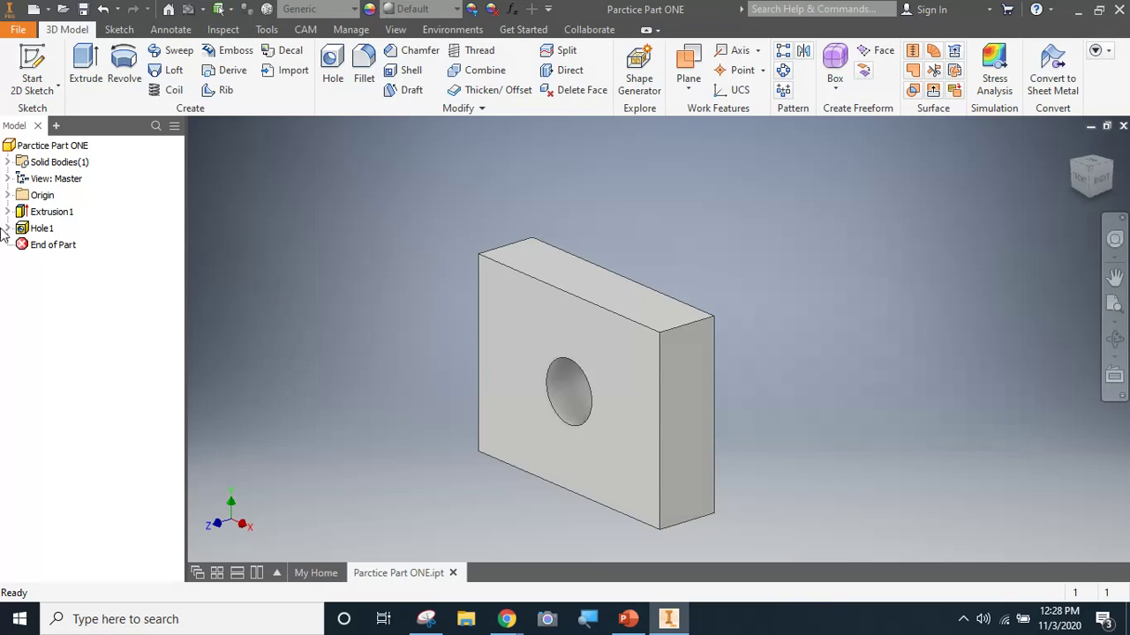
Create a new drawing from the SHS template "DRAWING FILE WITH SHS TITLE BLOCK.idw"
click(21, 32)
click(31, 94)
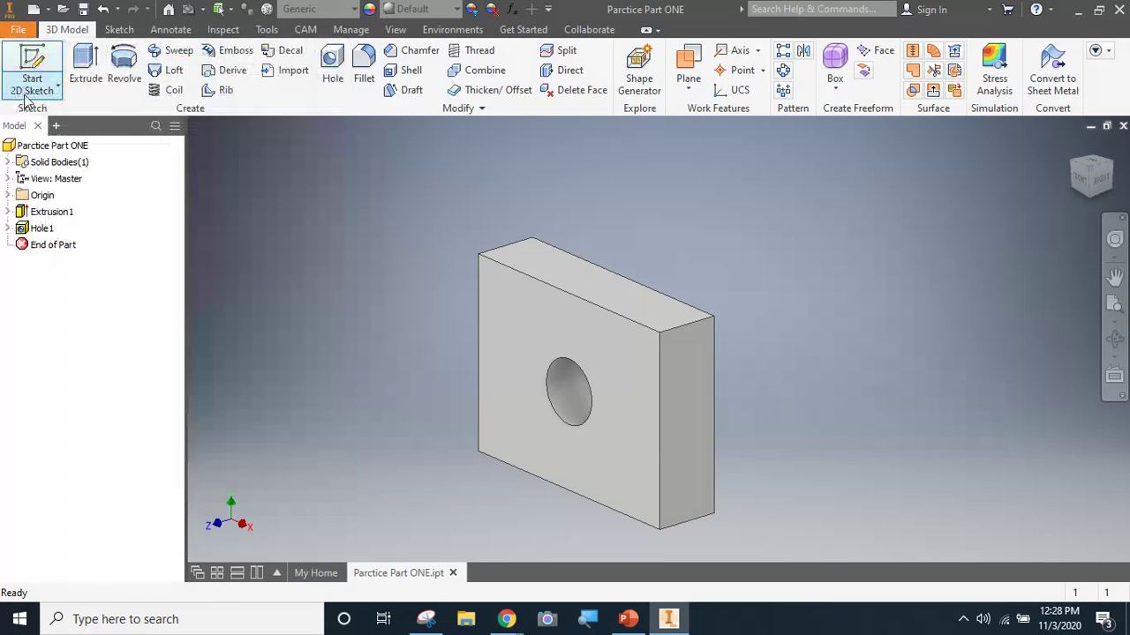
click(315, 210)
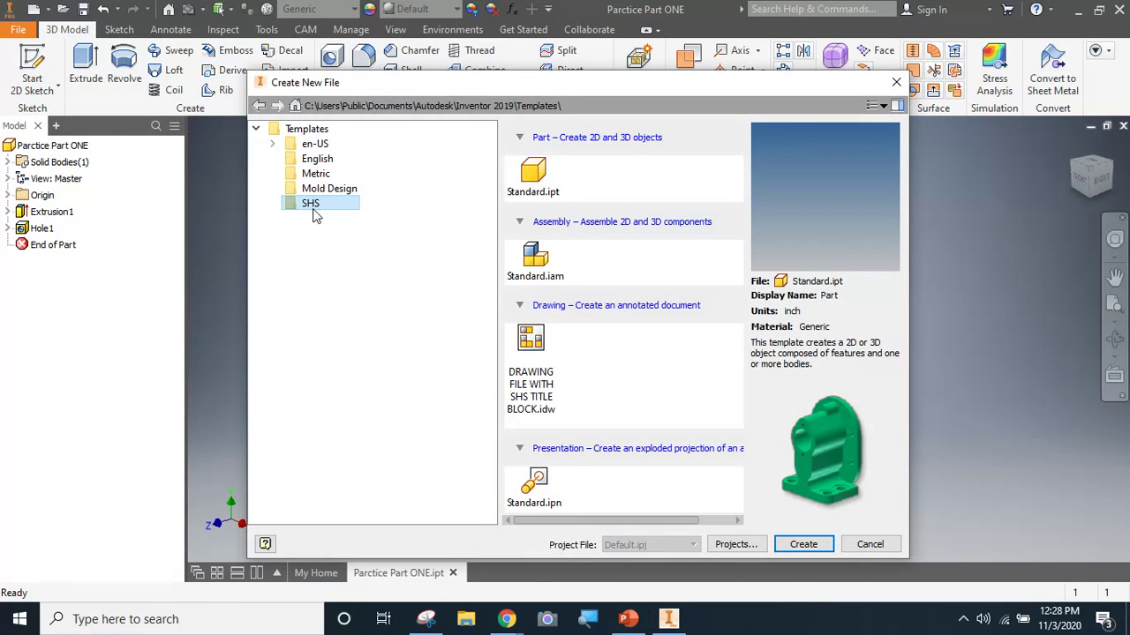
double_click(529, 342)
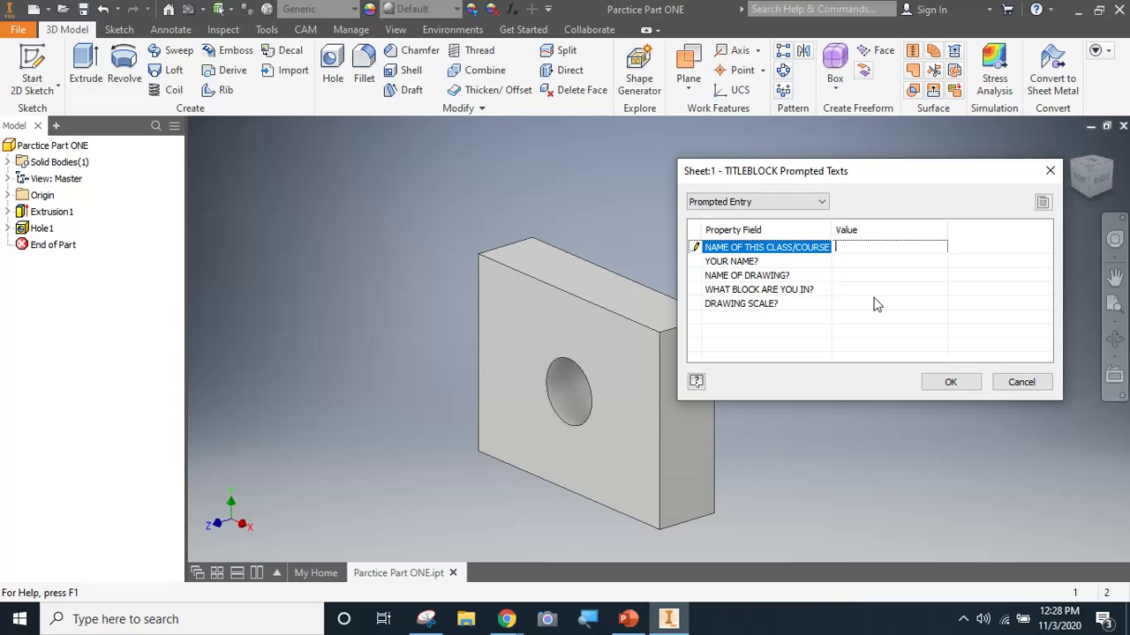
Fill in the title block prompts with course PLTW, the author's name and the drawing name "PRACTICE #1 PART"
text(TW)
click(857, 261)
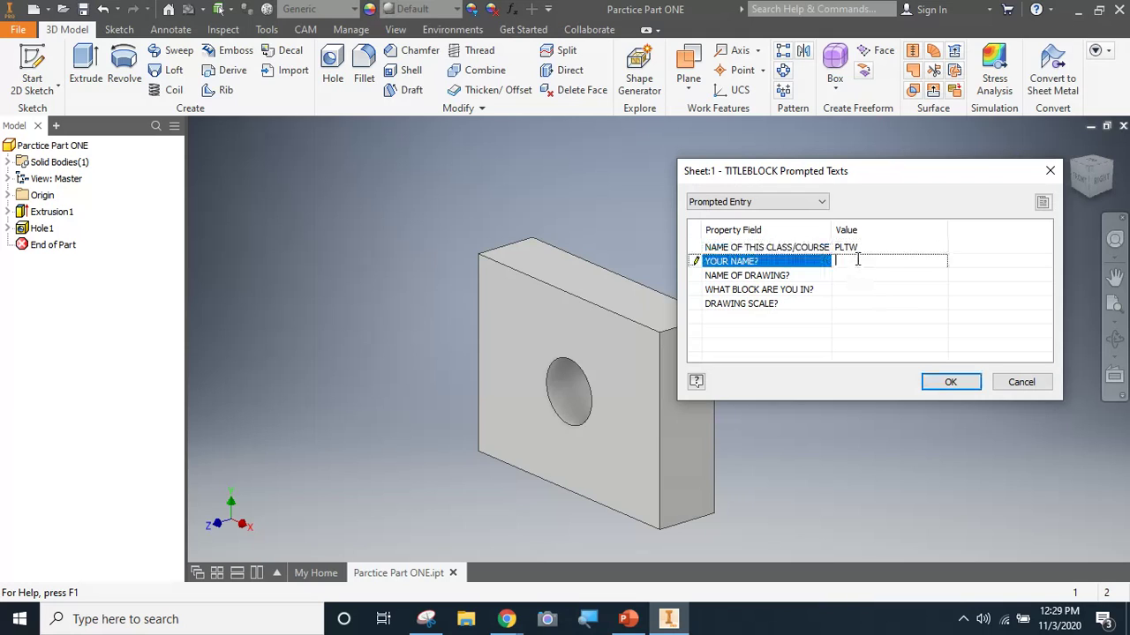
text(A. JK)
click(833, 277)
text(PRACTICE #)
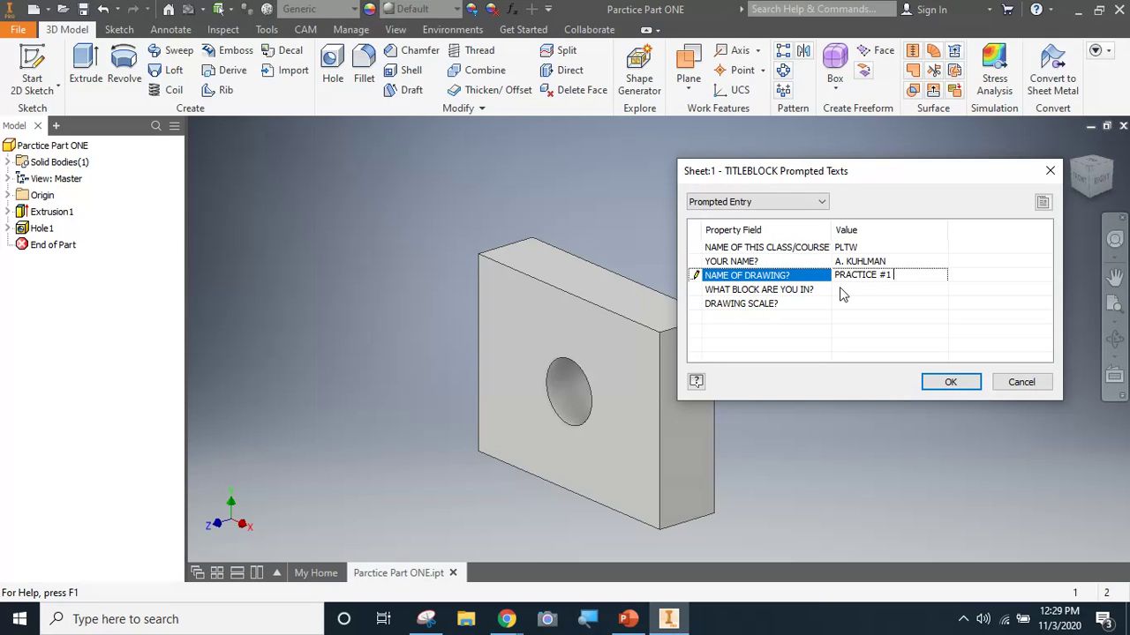
text(1 PA)
Check the scale on the drawing in Chrome, enter 1 : 2 as the title block's drawing scale in Inventor, and accept the style conflict notice
click(871, 305)
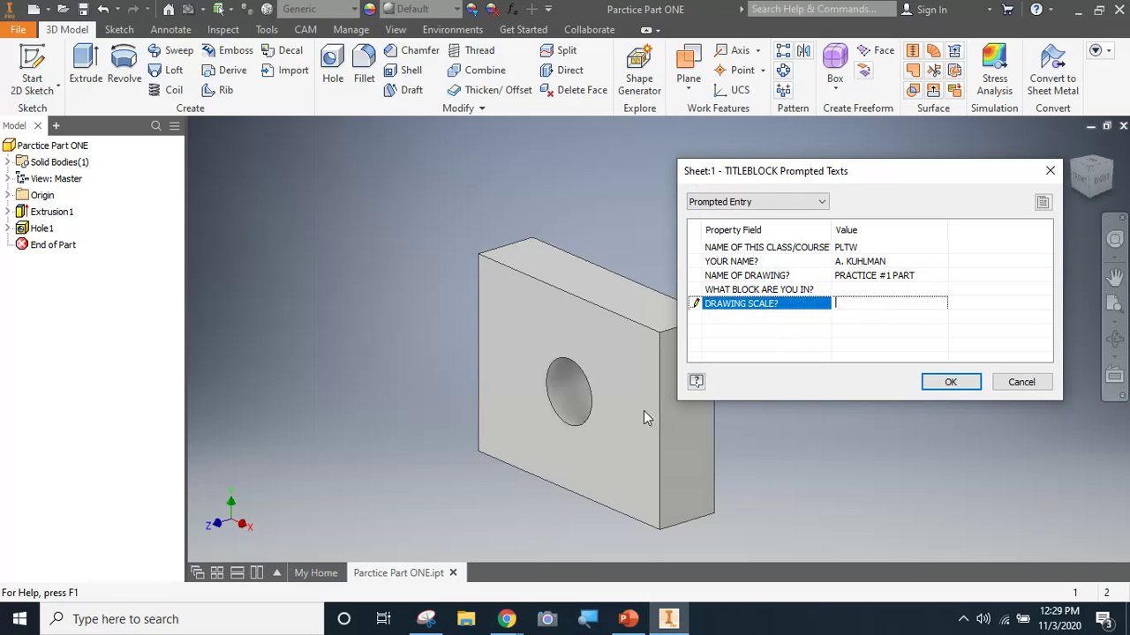
click(506, 619)
click(500, 570)
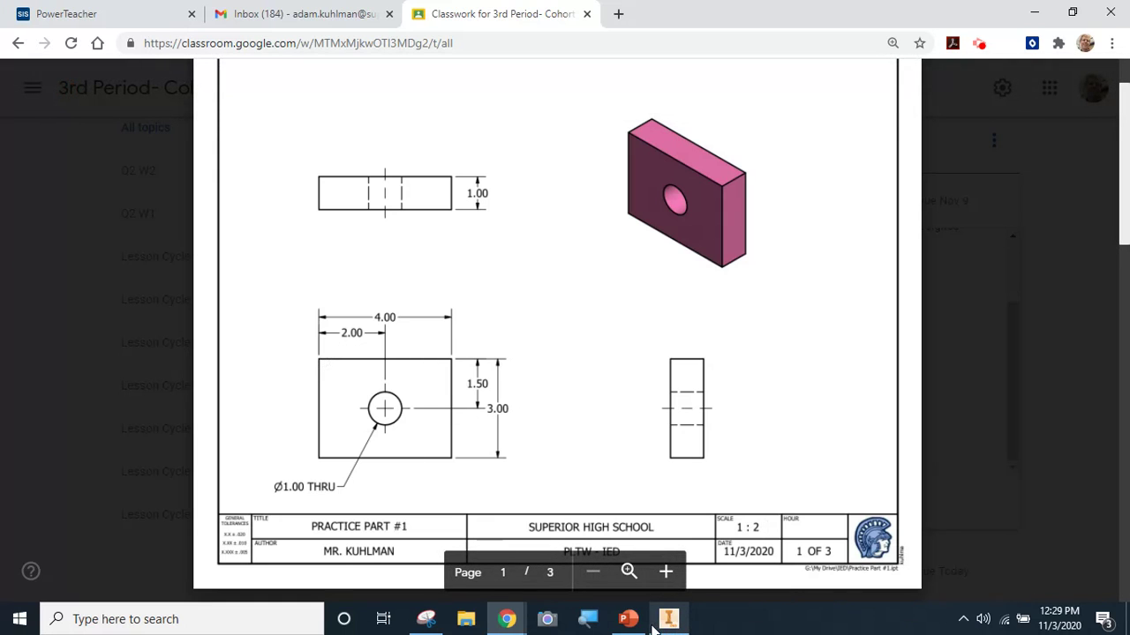
mouse_move(669, 622)
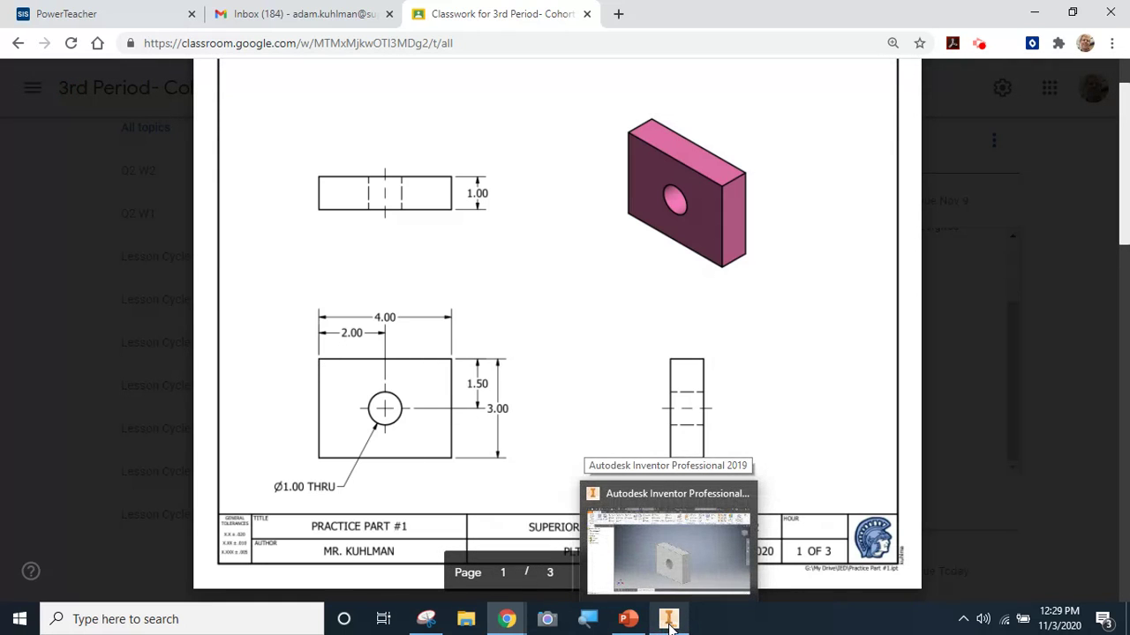
click(669, 621)
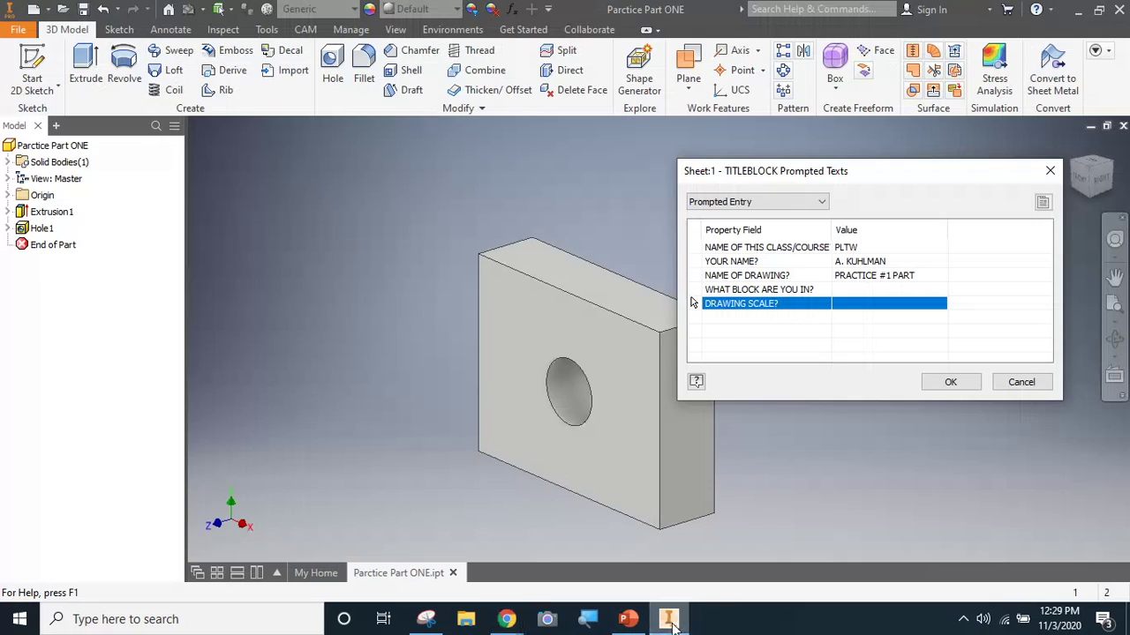
click(858, 305)
text(1 : 2)
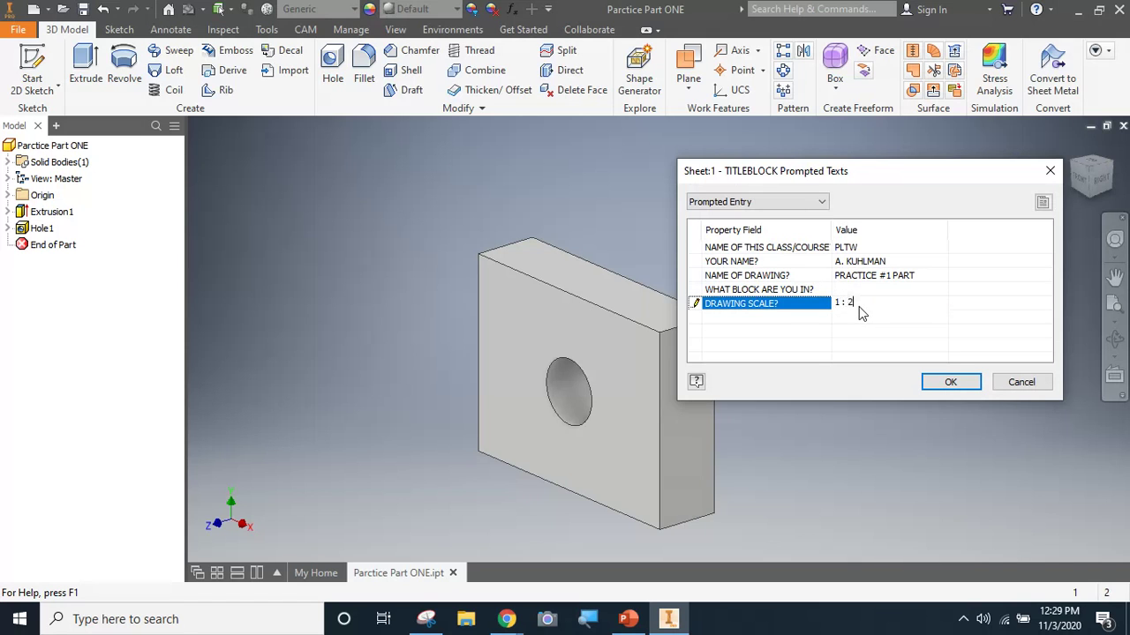
click(948, 382)
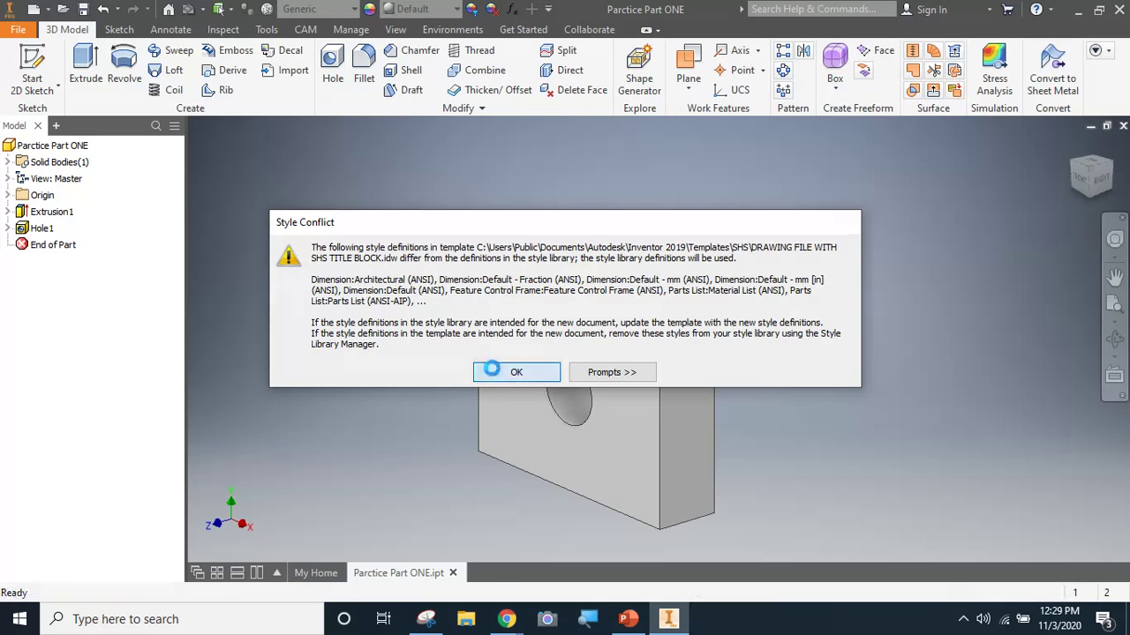
click(494, 373)
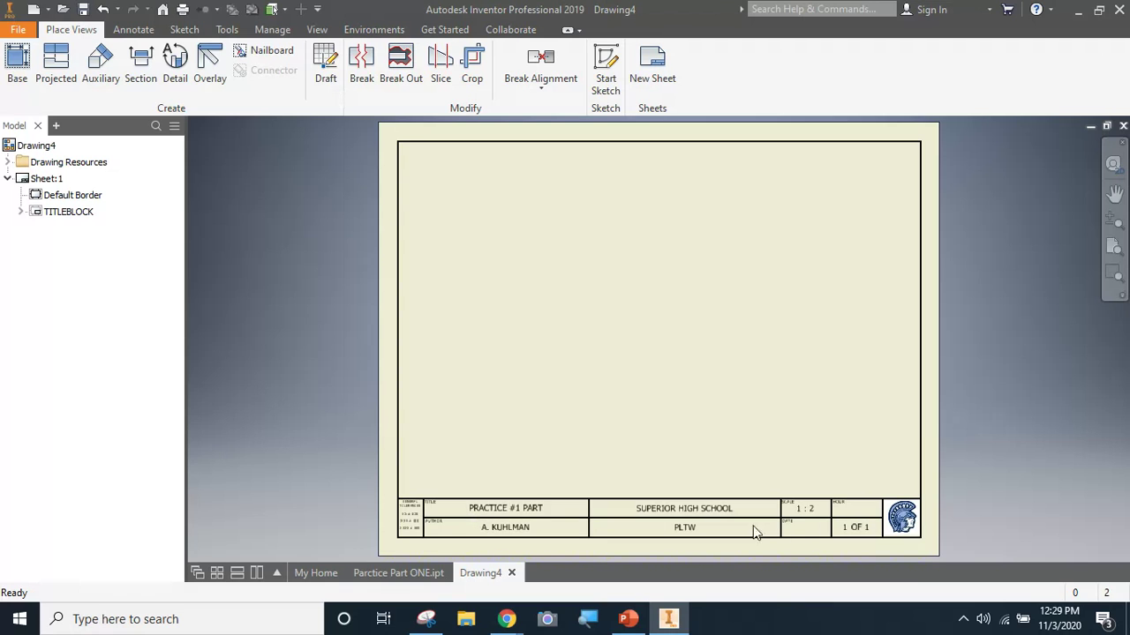
Place a front base view of Parctice Part ONE with projected top, right-side and isometric views at a scale of 1 / 2
click(17, 66)
drag(675, 316, 528, 381)
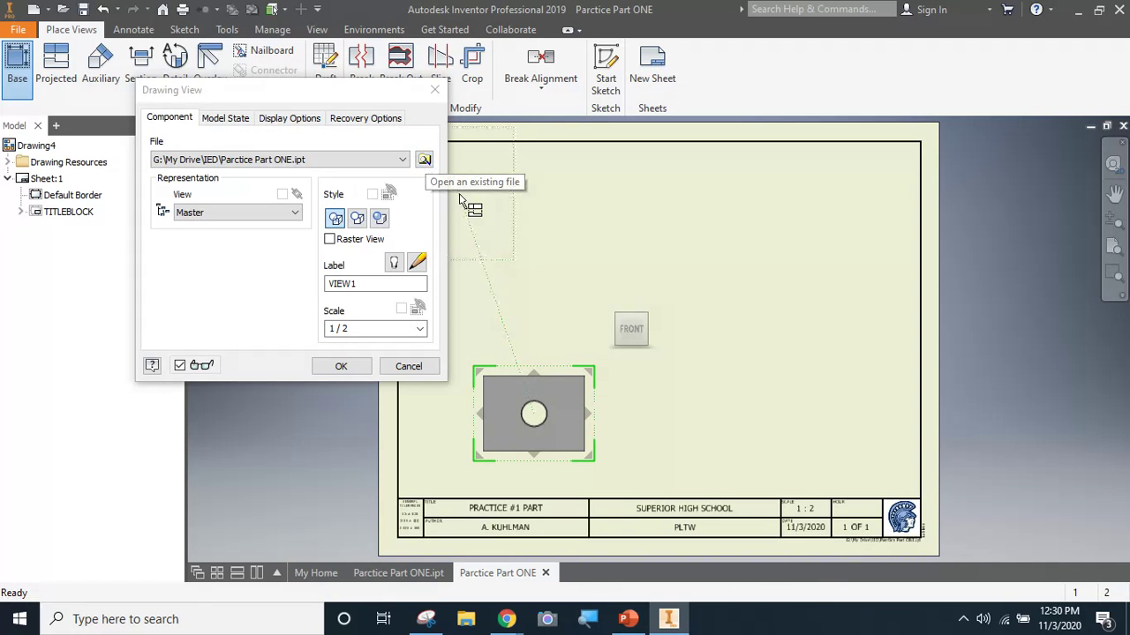
drag(534, 374, 537, 312)
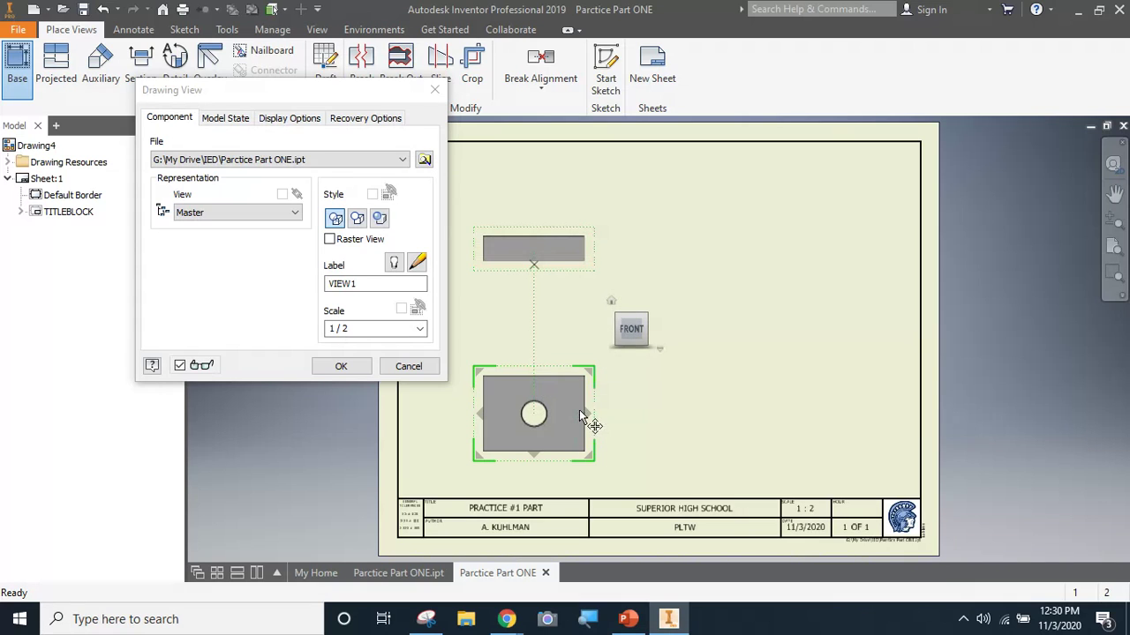
click(587, 415)
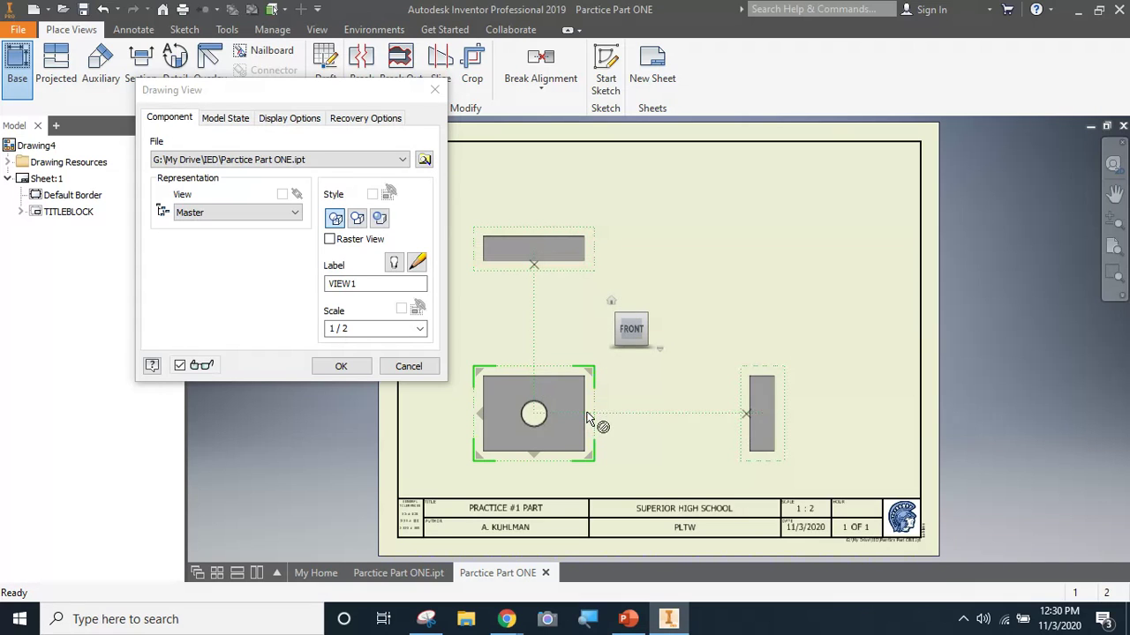
click(590, 374)
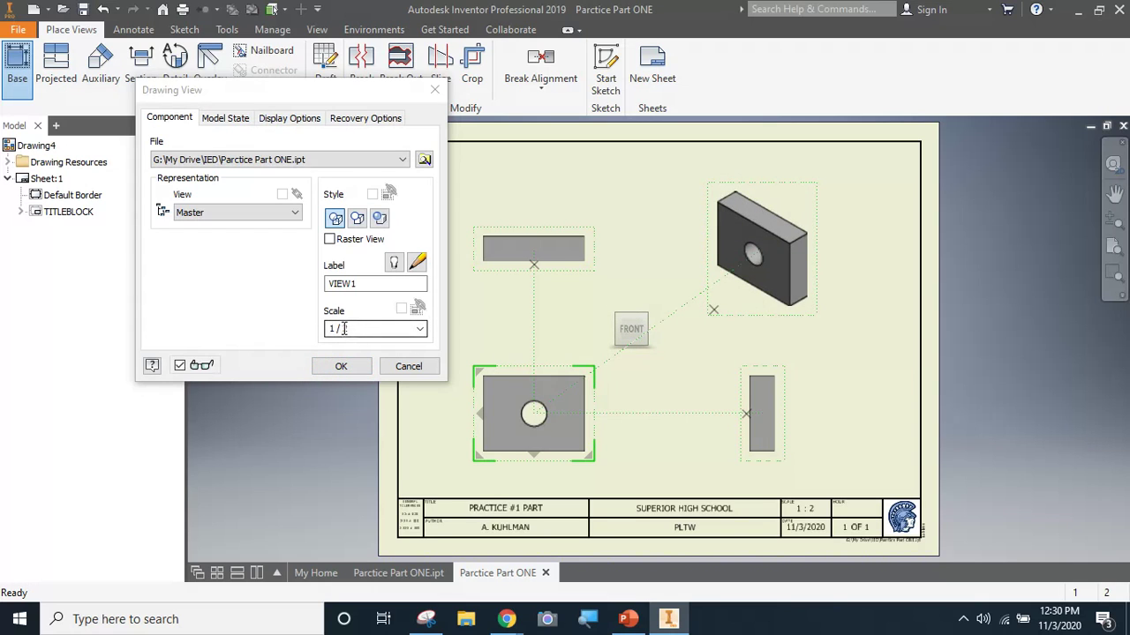
click(421, 330)
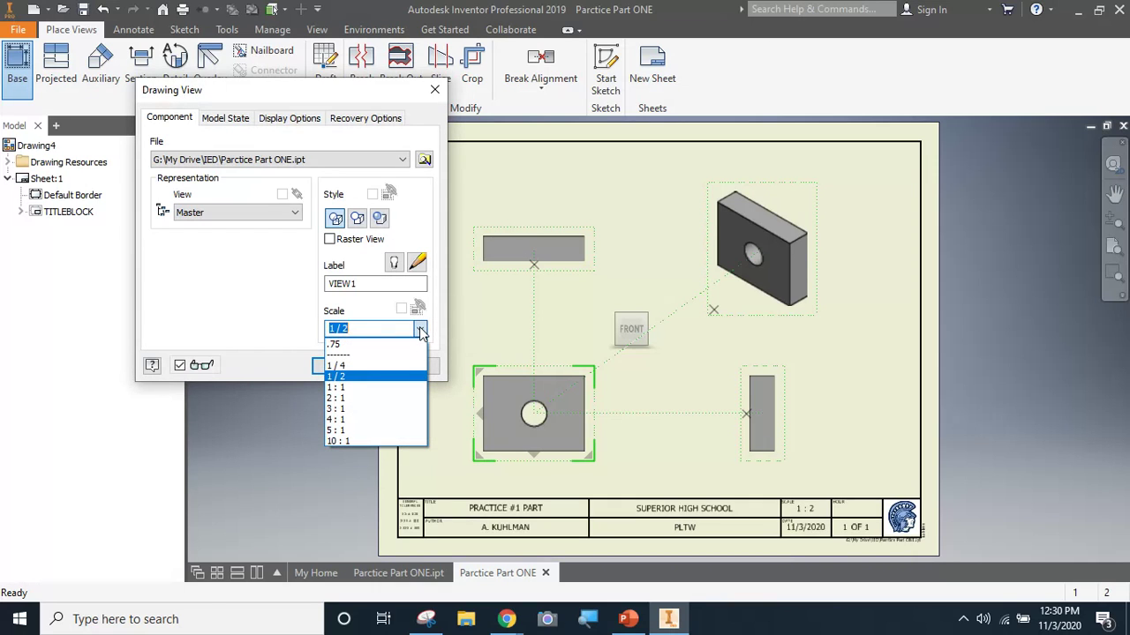
click(347, 377)
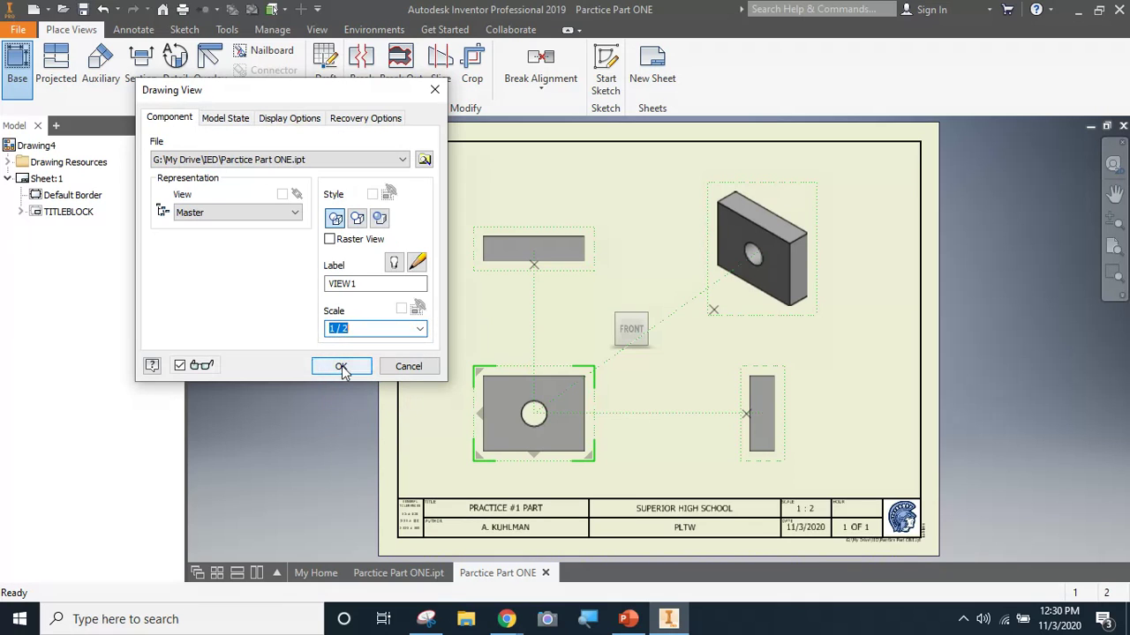
click(342, 369)
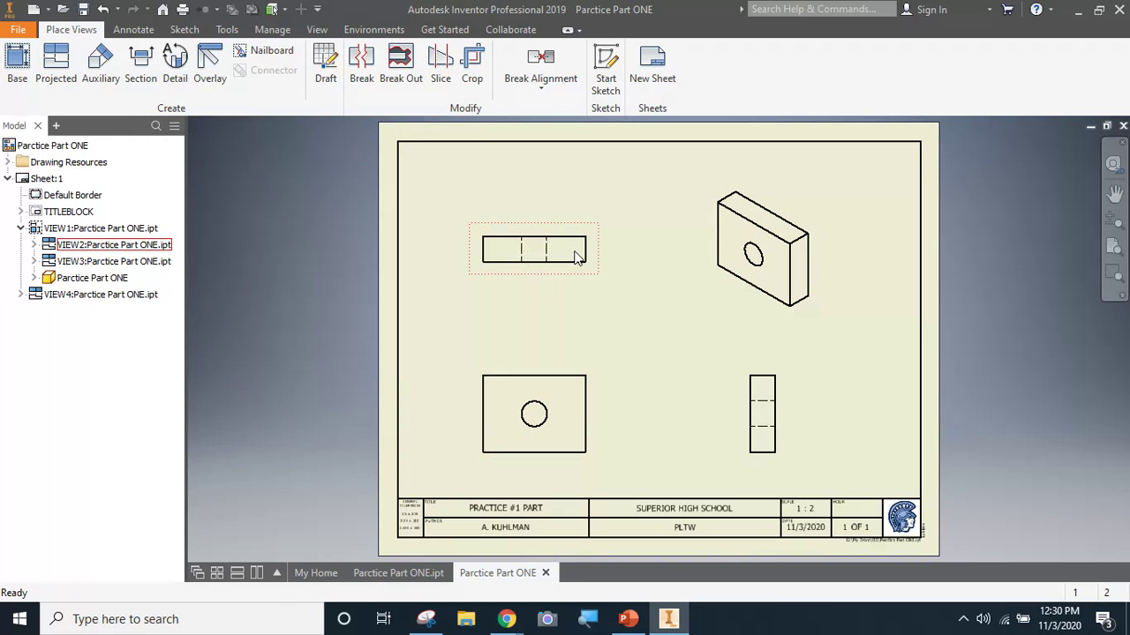
Review the front view's settings unchanged, and set the isometric view's style to shaded
double_click(526, 367)
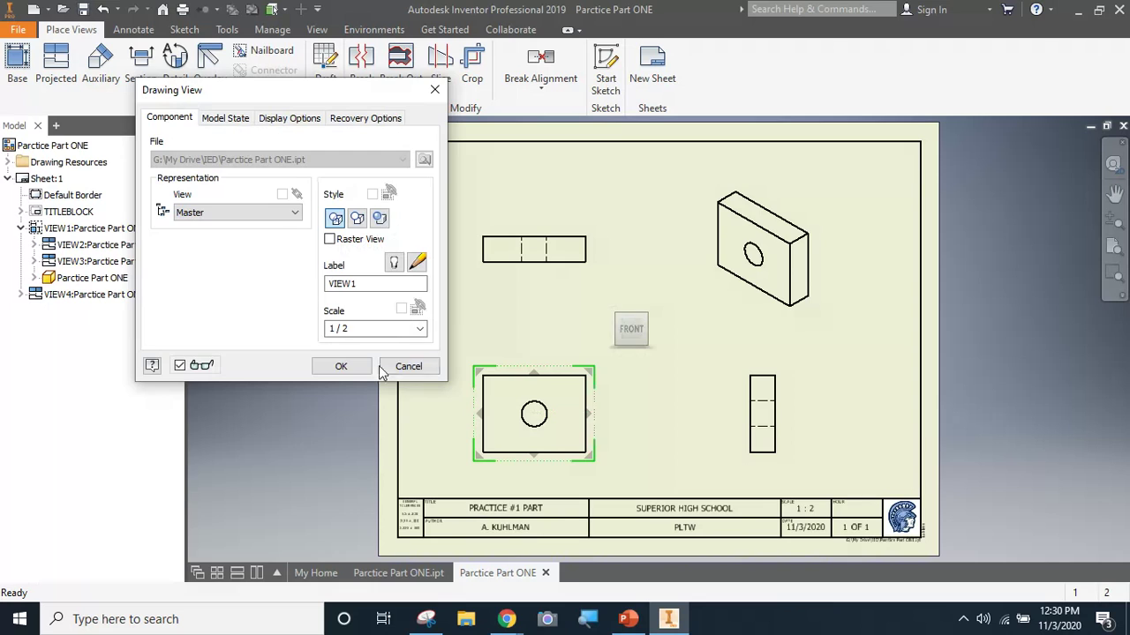
click(343, 365)
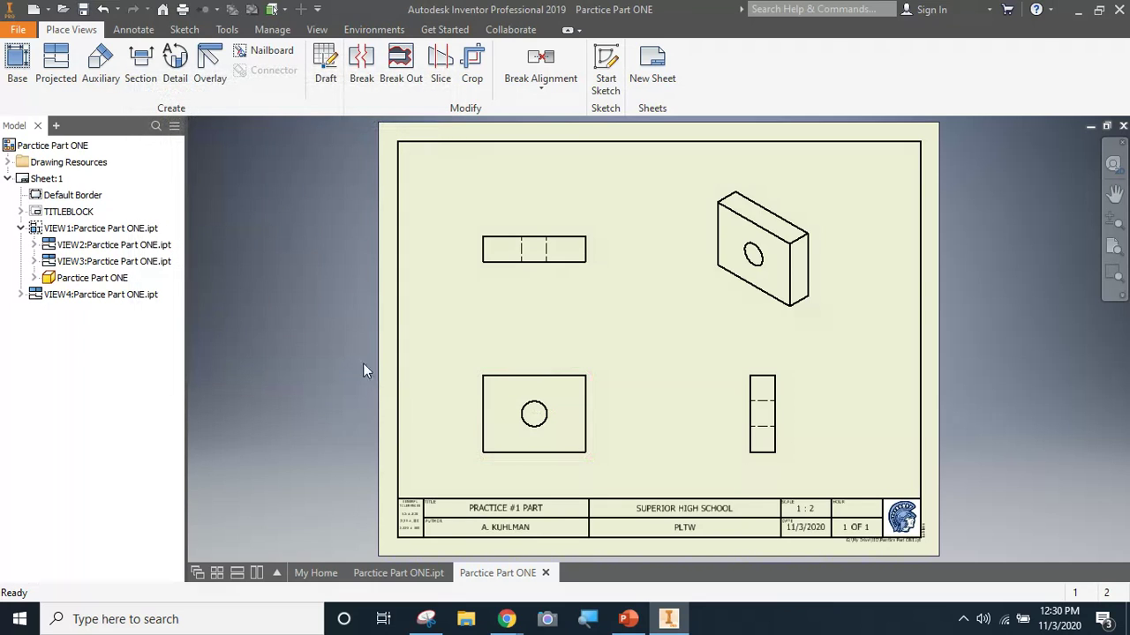
double_click(723, 288)
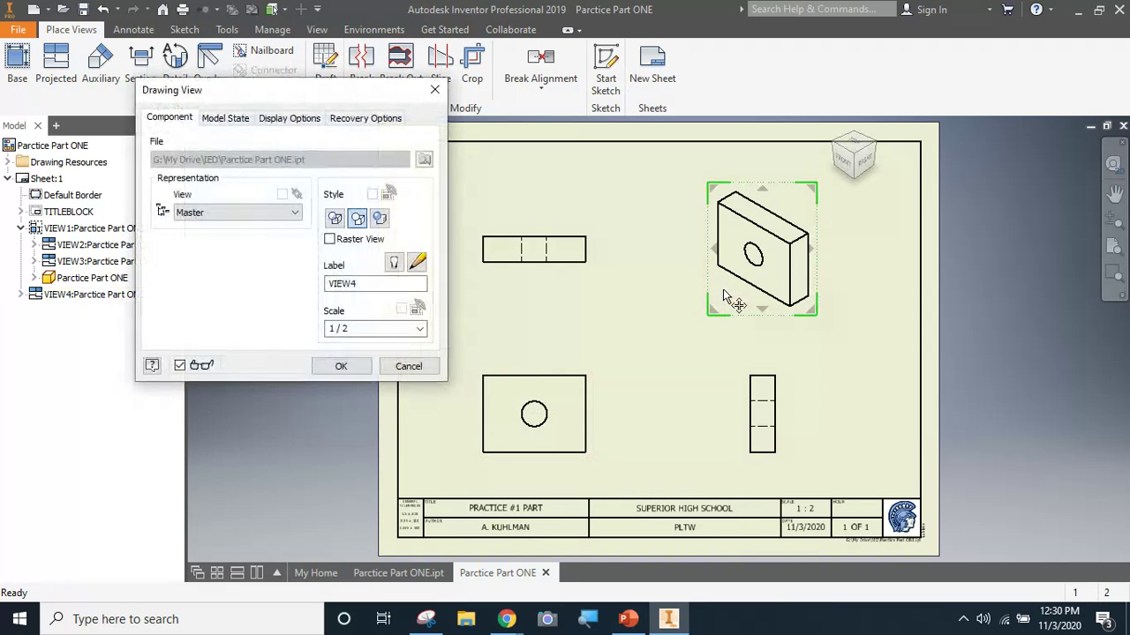
click(381, 223)
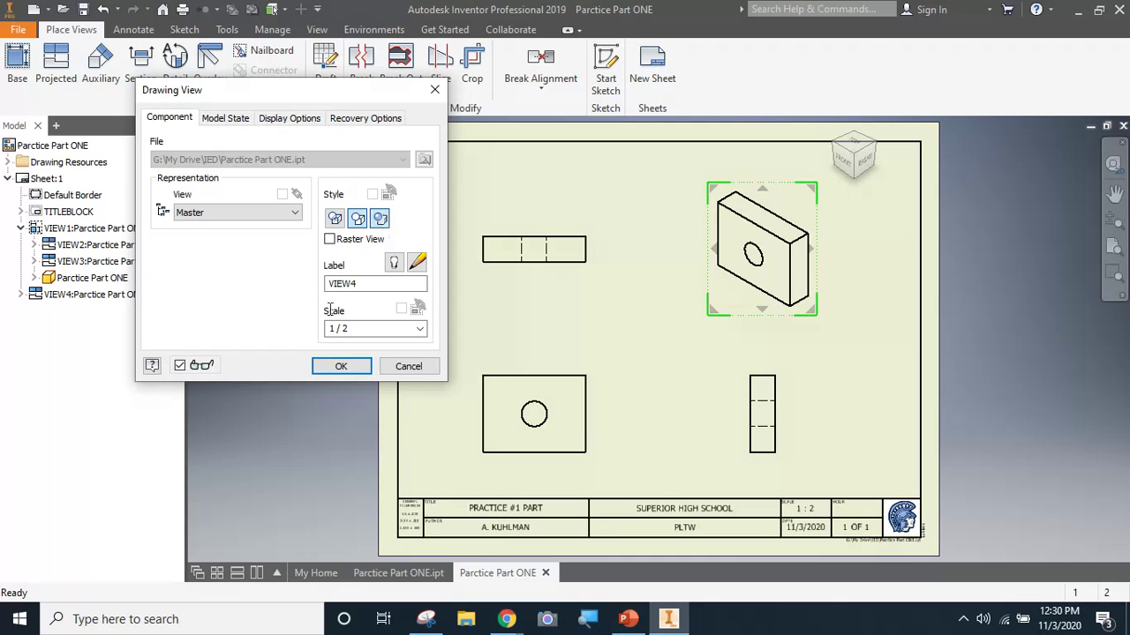
click(341, 367)
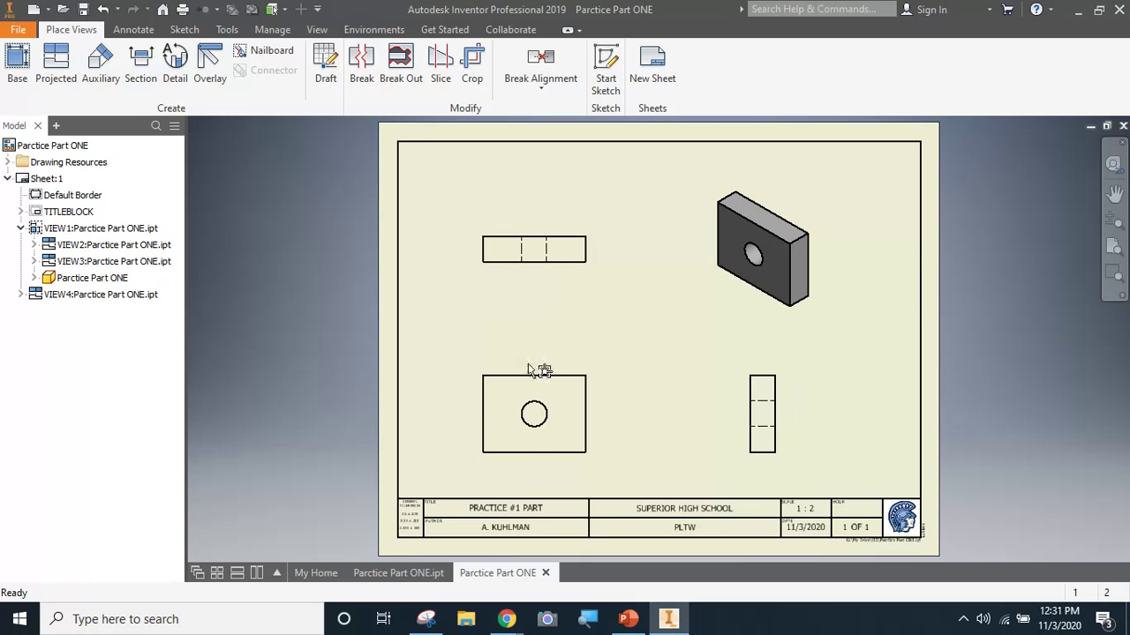
Add automated centerlines for holes and other round features to the top, front and right-side views, with axis-normal and axis-parallel projection
click(552, 280)
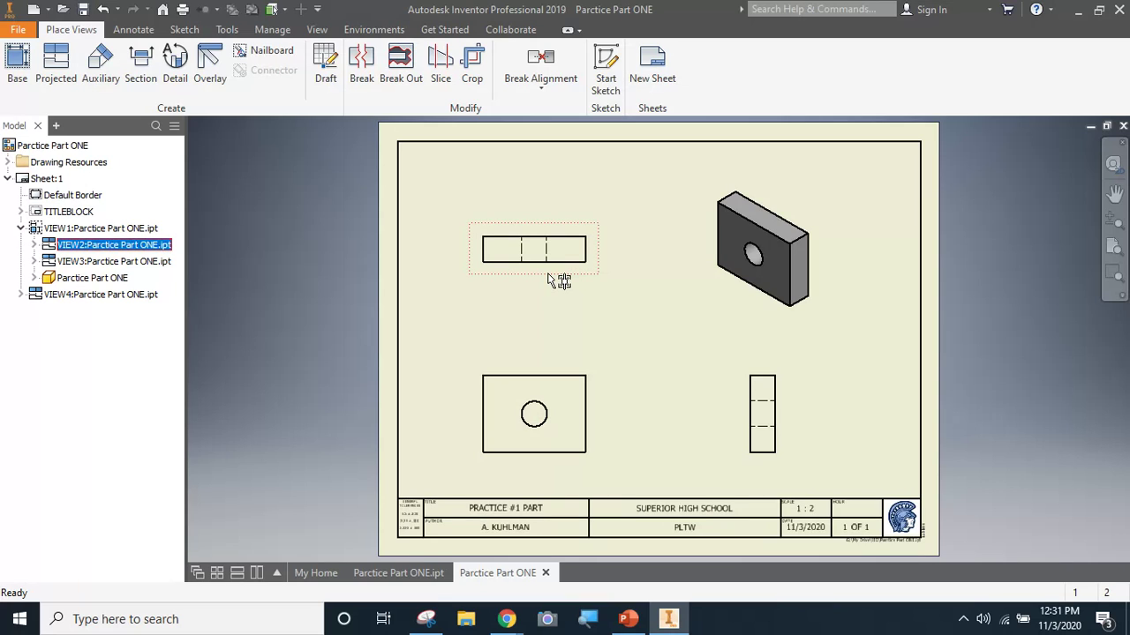
ctrl+click(590, 369)
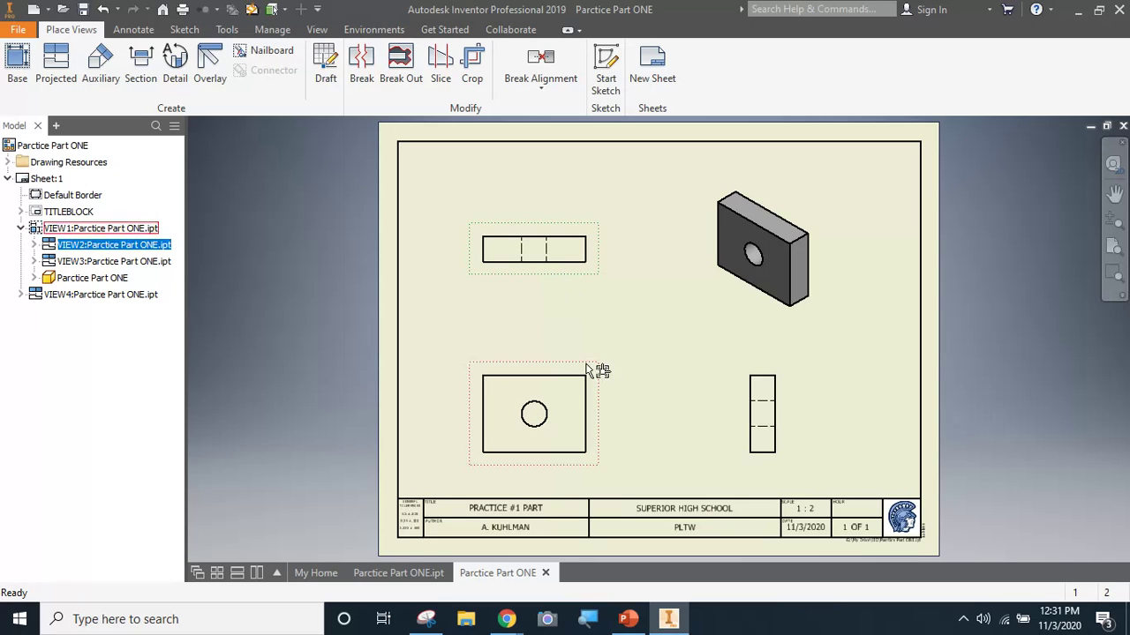
ctrl+click(746, 386)
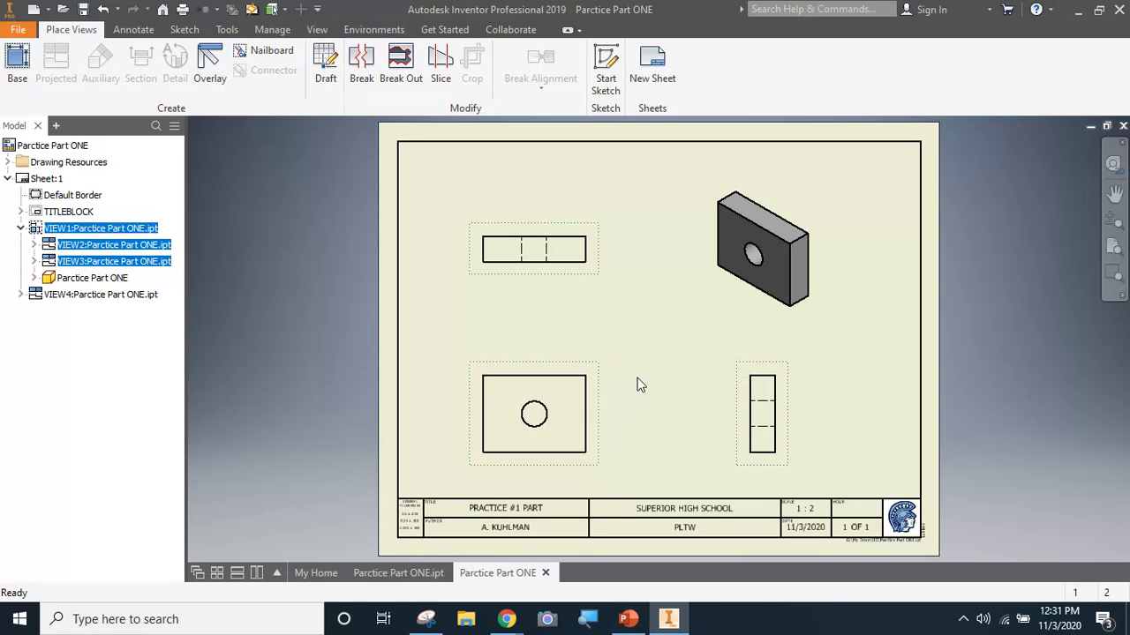
right_click(582, 373)
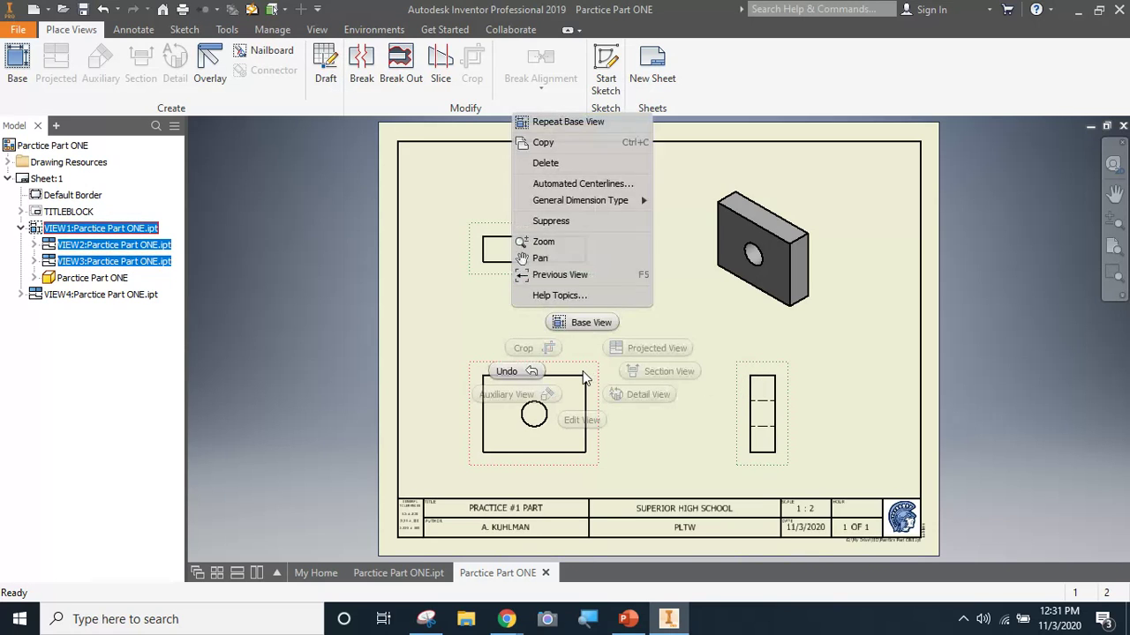
click(562, 182)
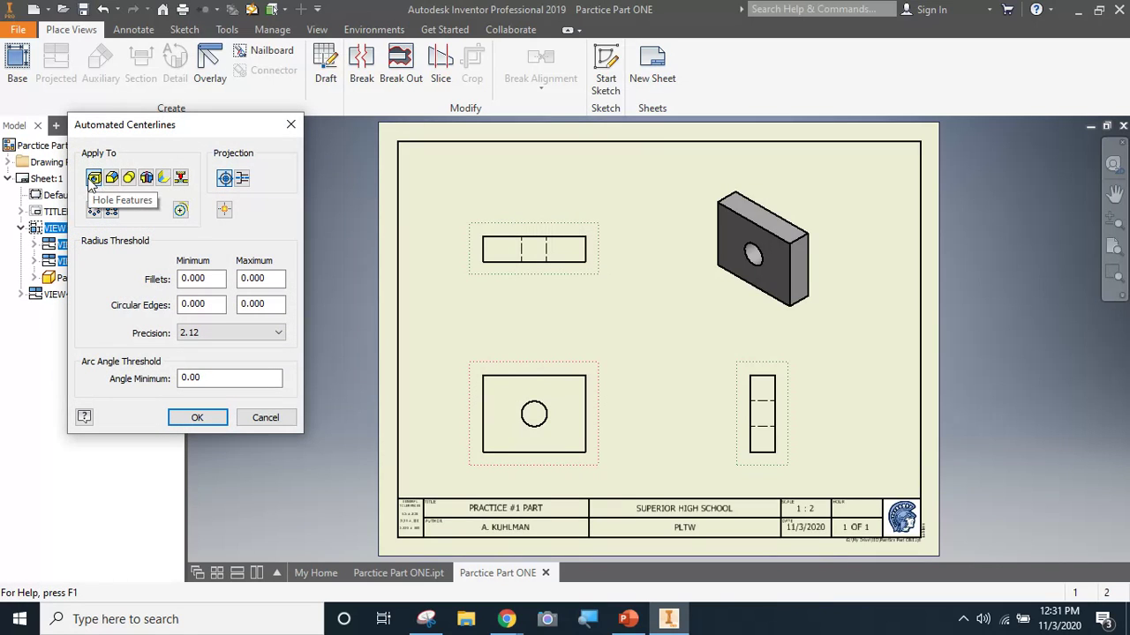
click(148, 178)
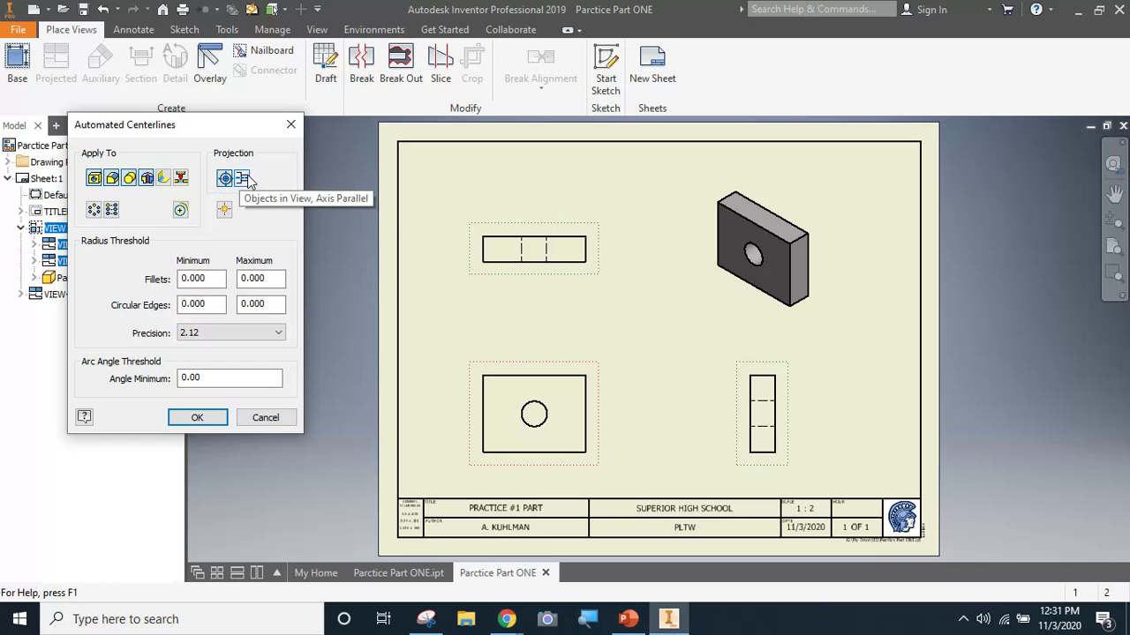
click(243, 179)
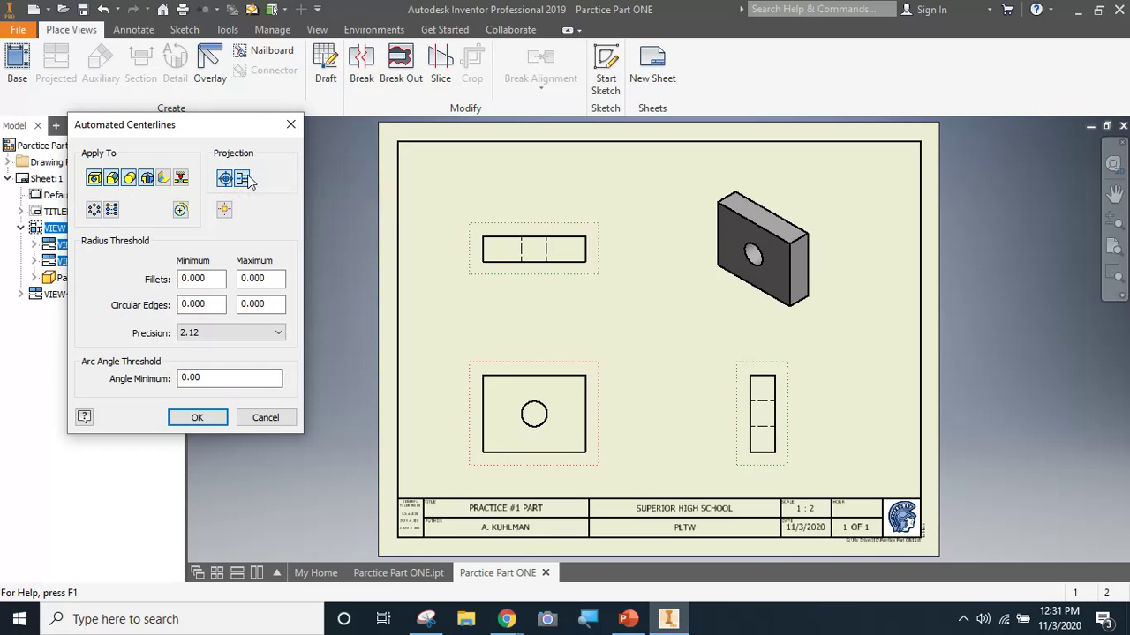
click(94, 211)
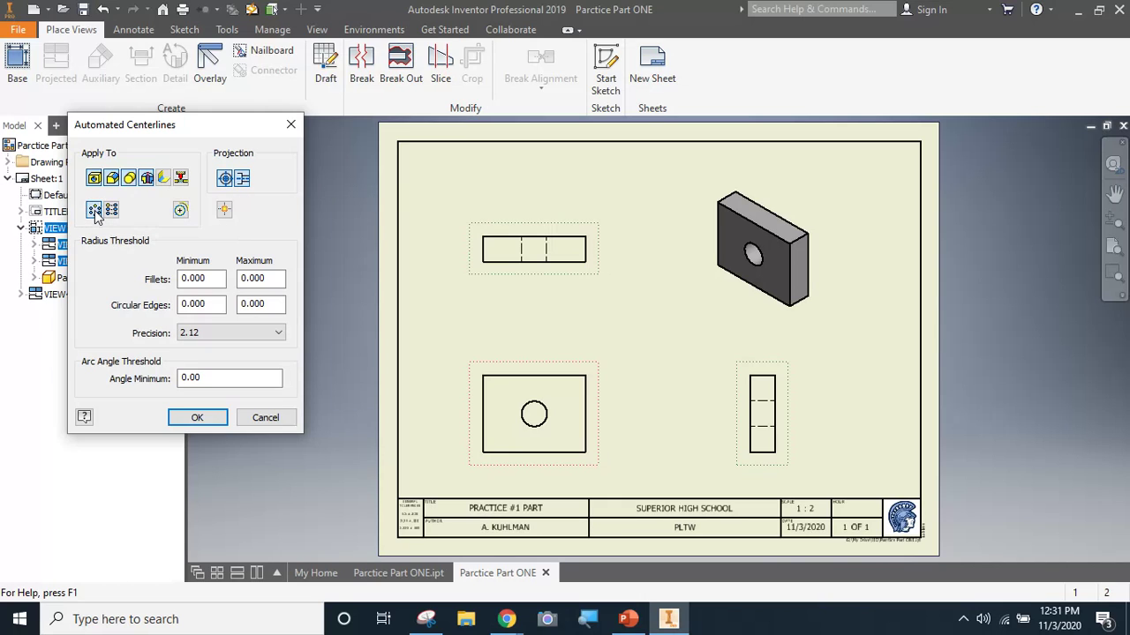
click(178, 417)
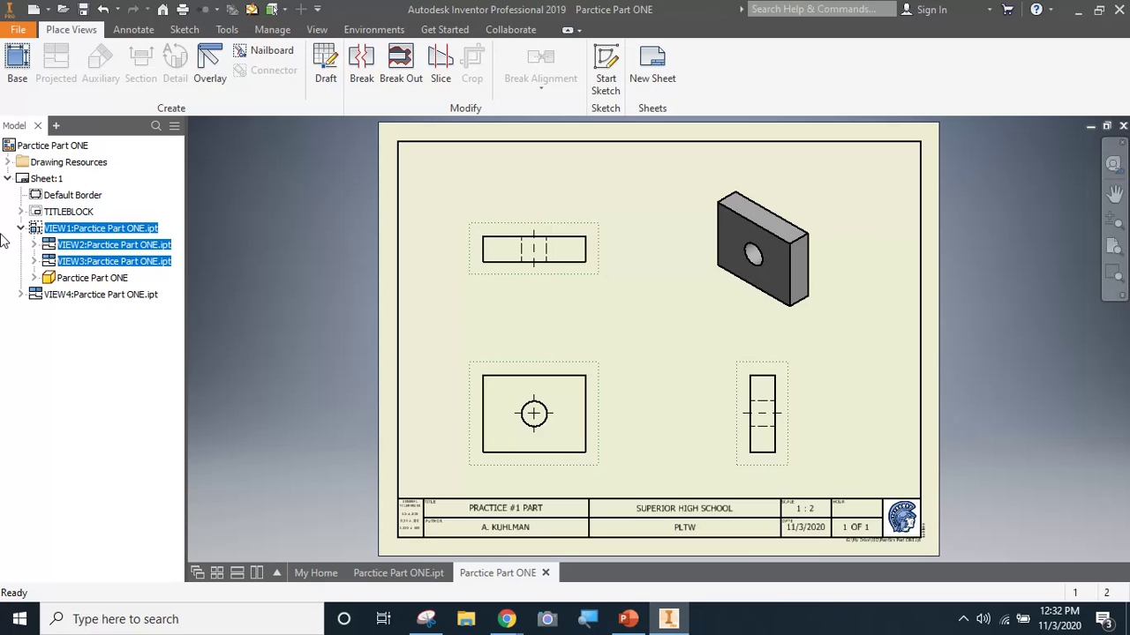
Save the drawing in the IED folder as "Parctice Part ONE - THREE"
click(84, 9)
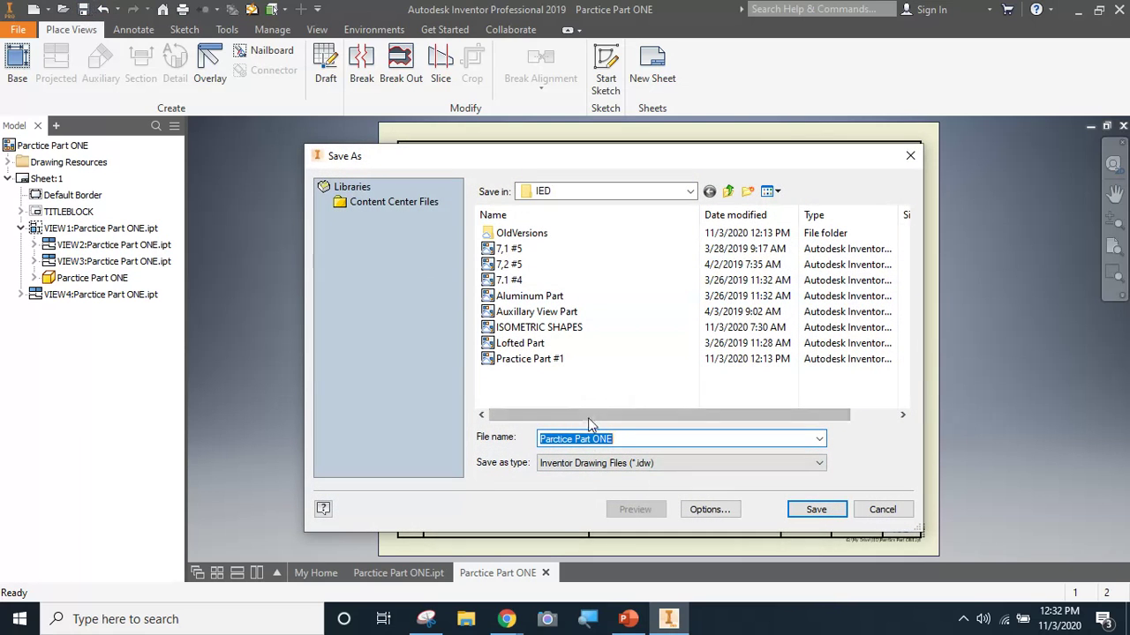
click(644, 437)
text(- tH)
text(TH)
text(REE)
key(Return)
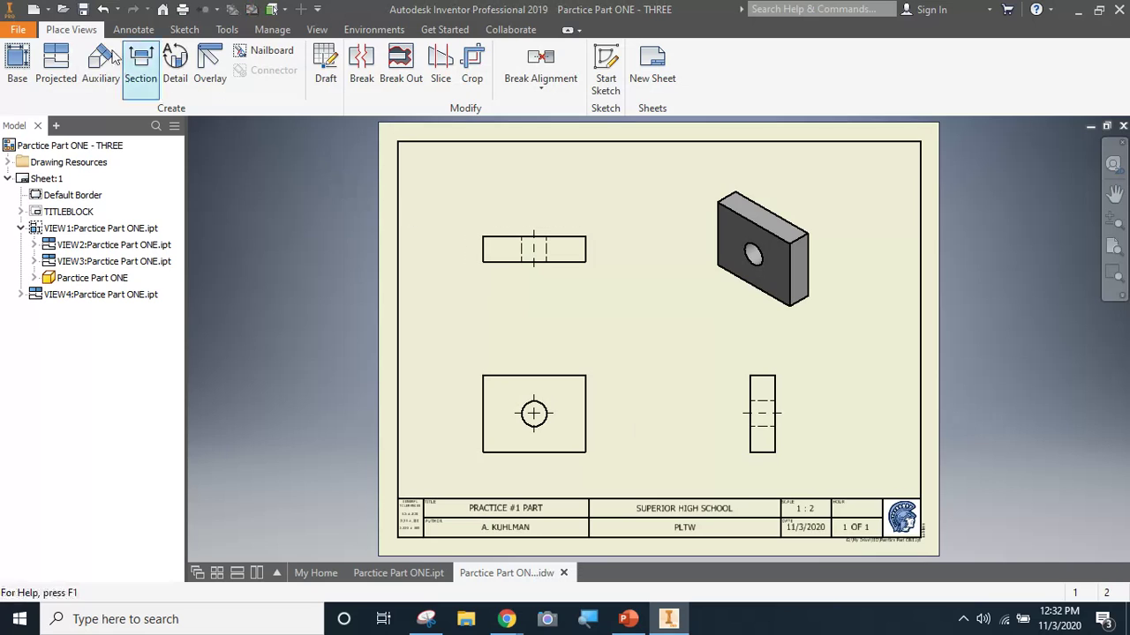
Add horizontal baseline dimensions above the front view for the block's width and the hole centre, measured from the left edge
click(133, 28)
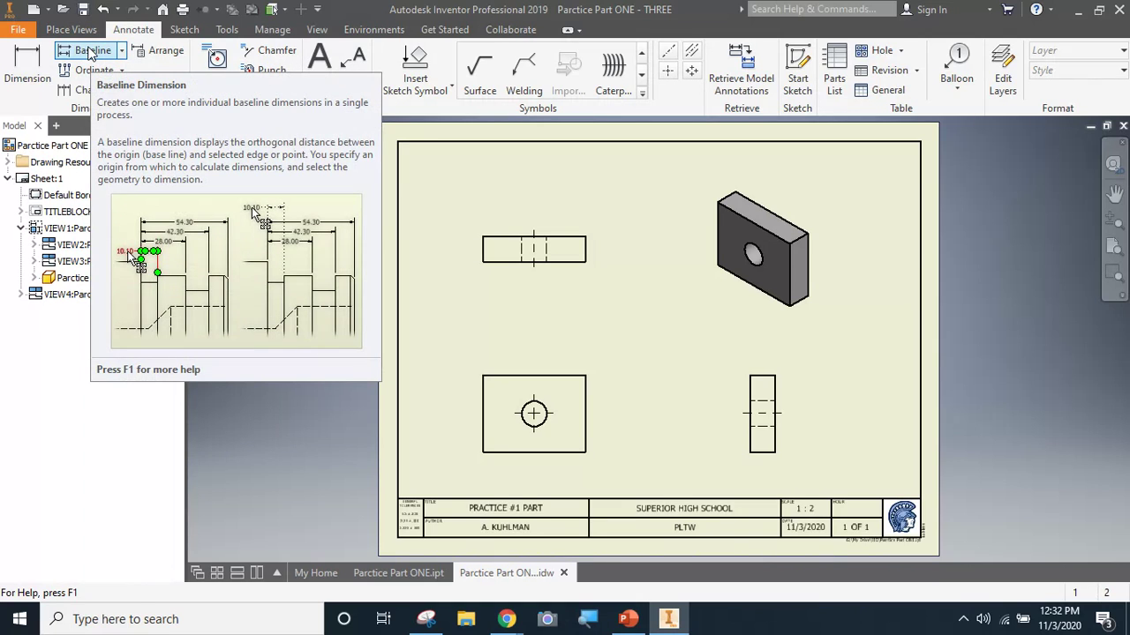
click(91, 53)
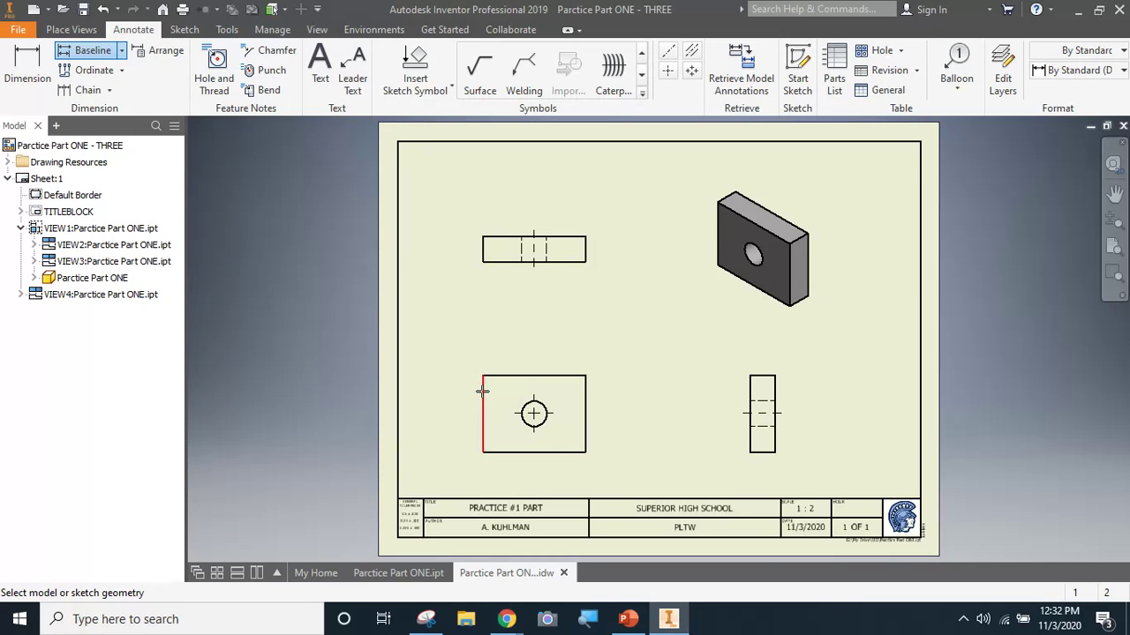
click(587, 393)
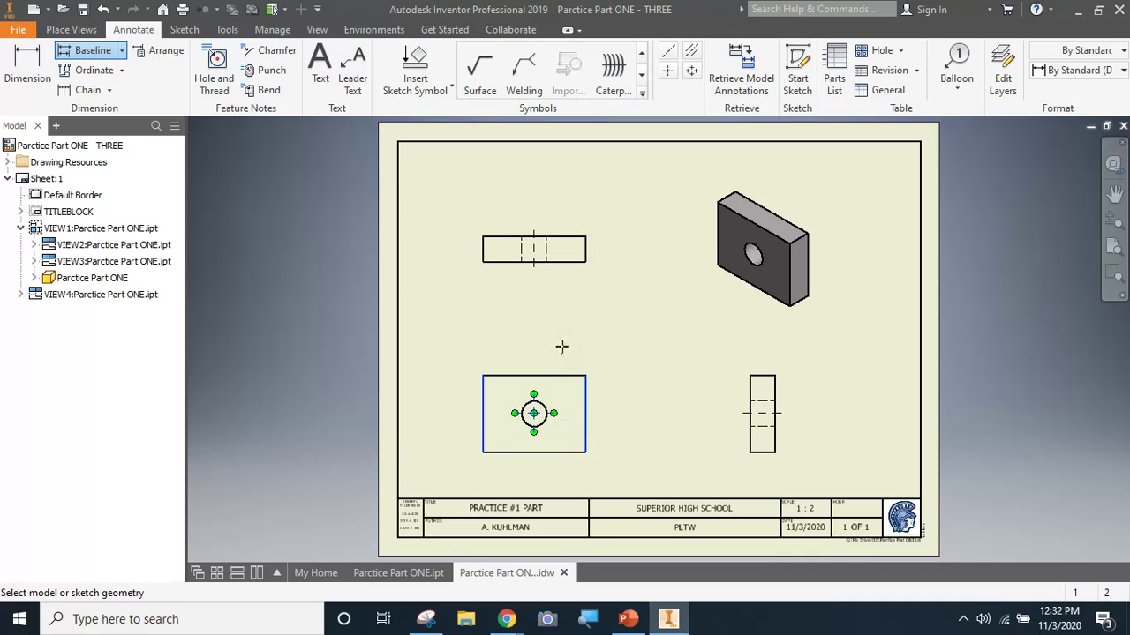
right_click(566, 385)
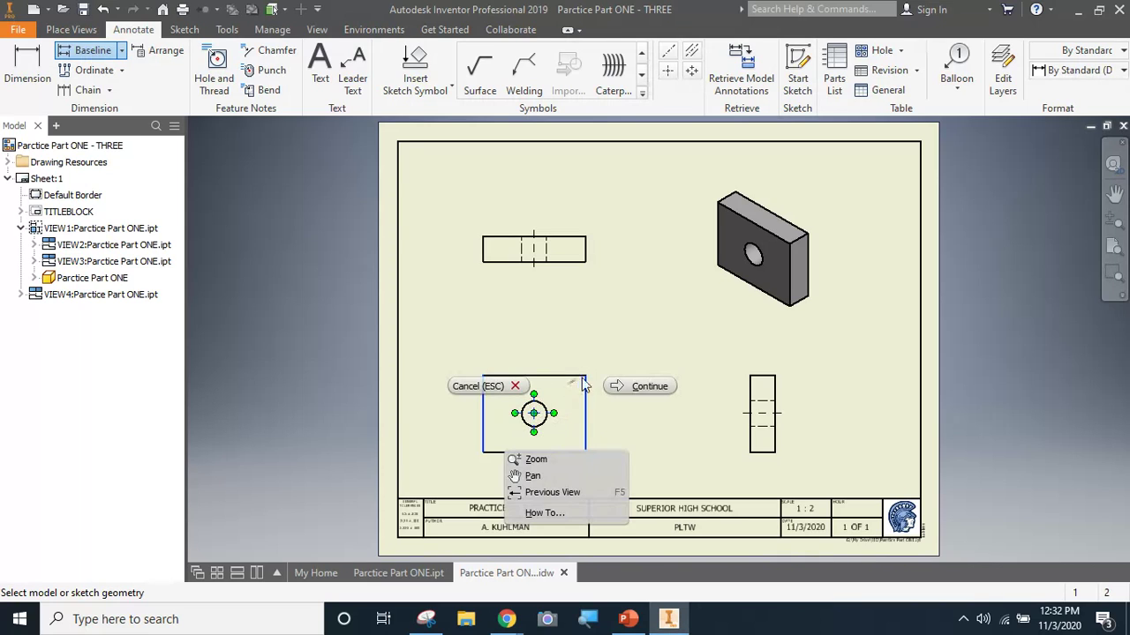
click(646, 386)
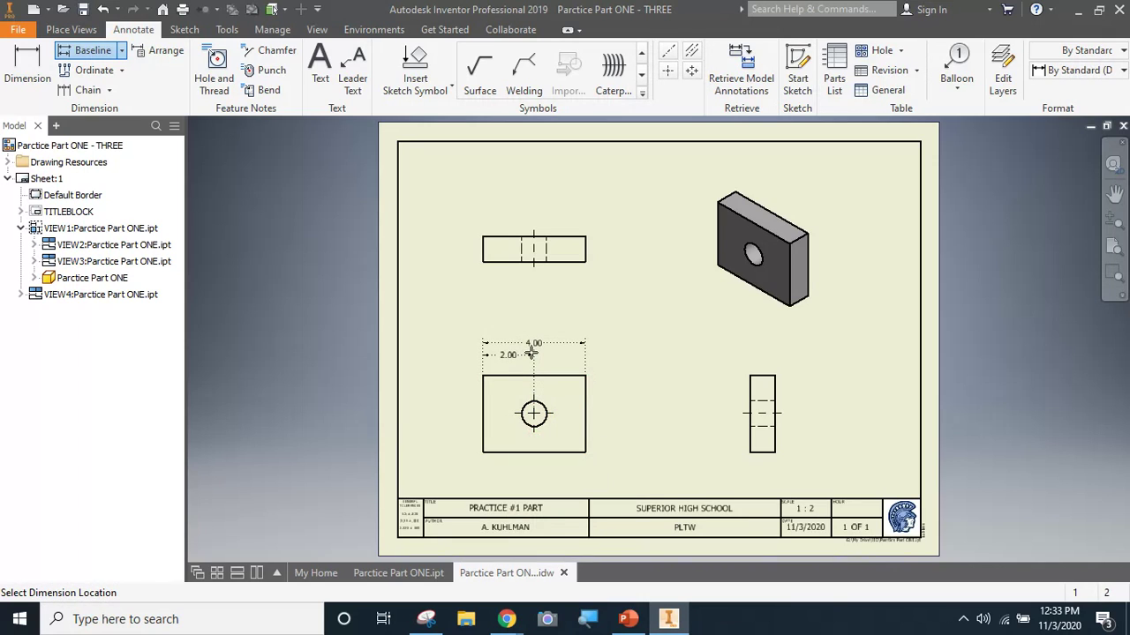
click(533, 354)
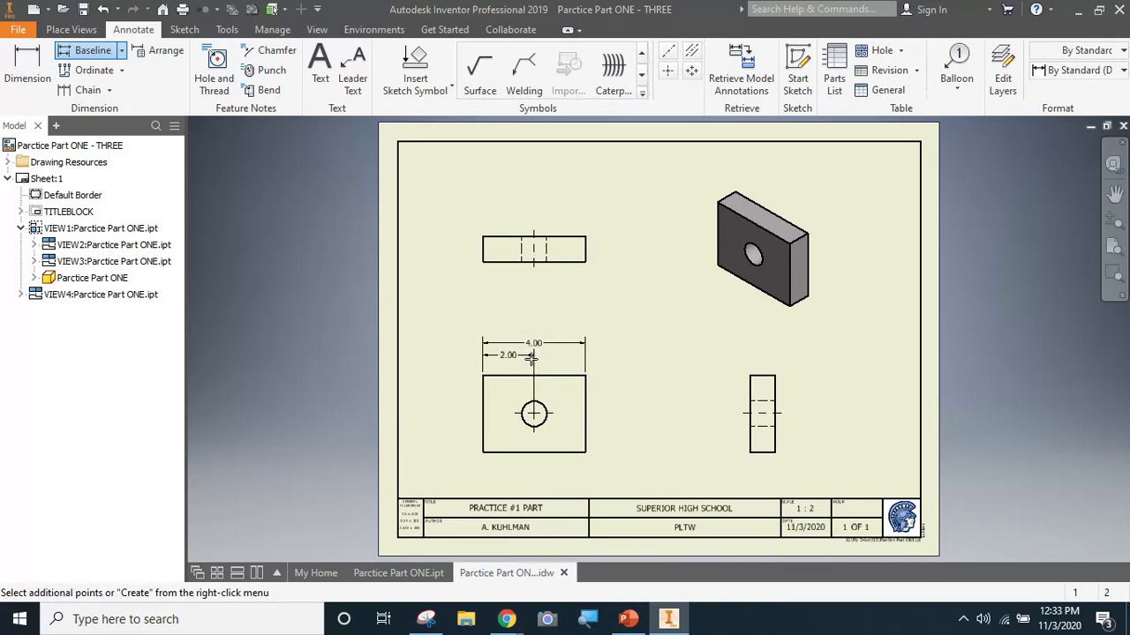
right_click(556, 357)
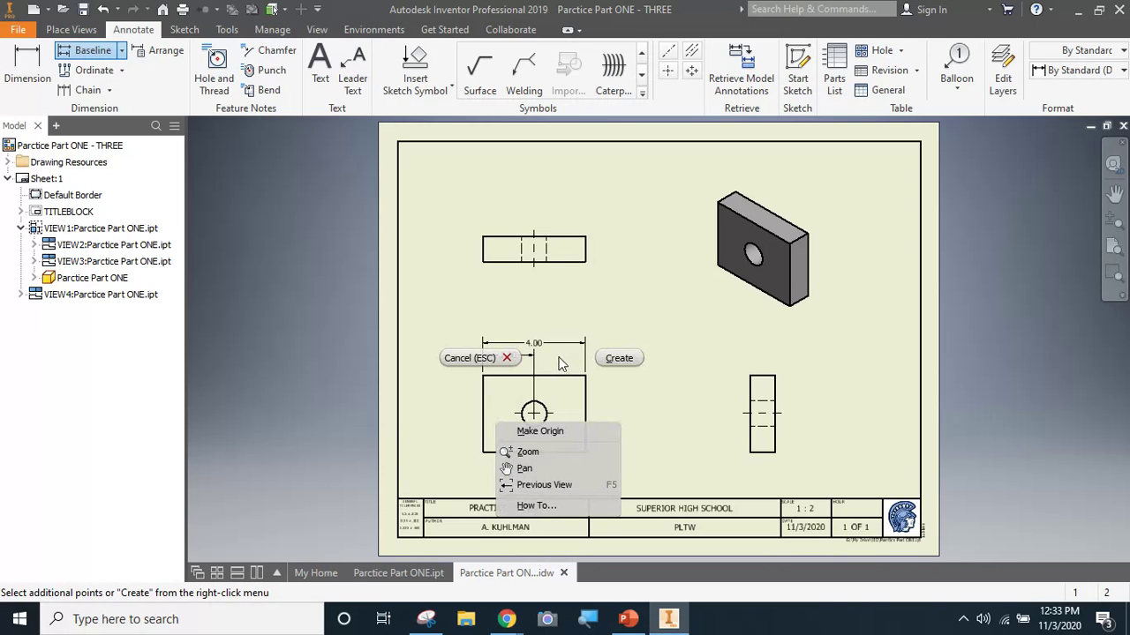
click(616, 354)
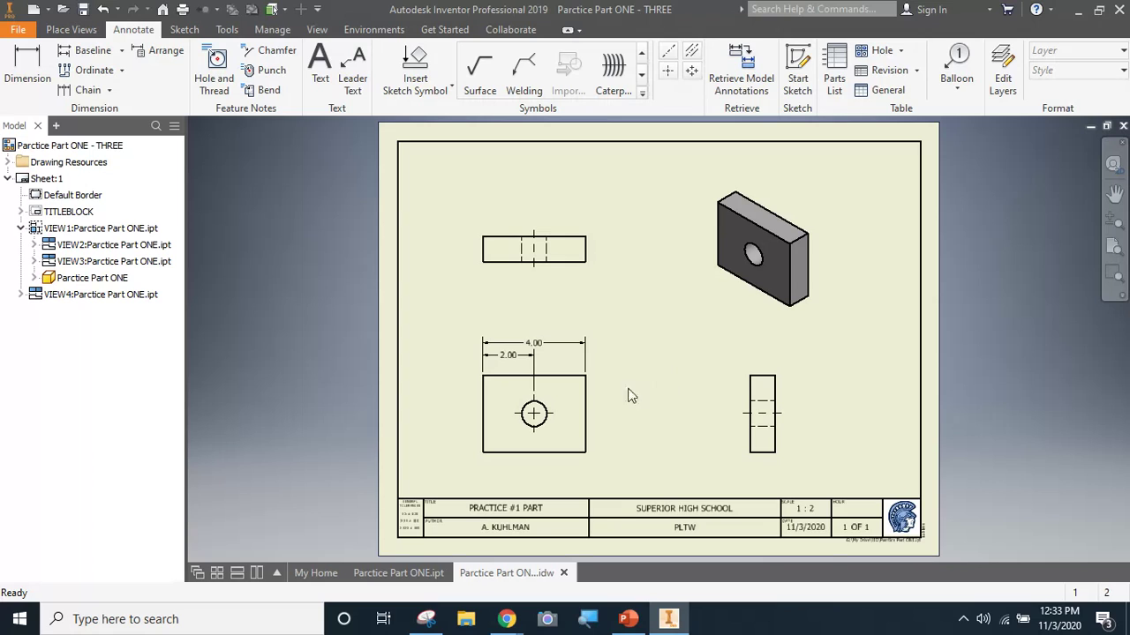
Add vertical baseline dimensions beside the front view for the block's height and the hole centre, measured from its top edge
click(90, 52)
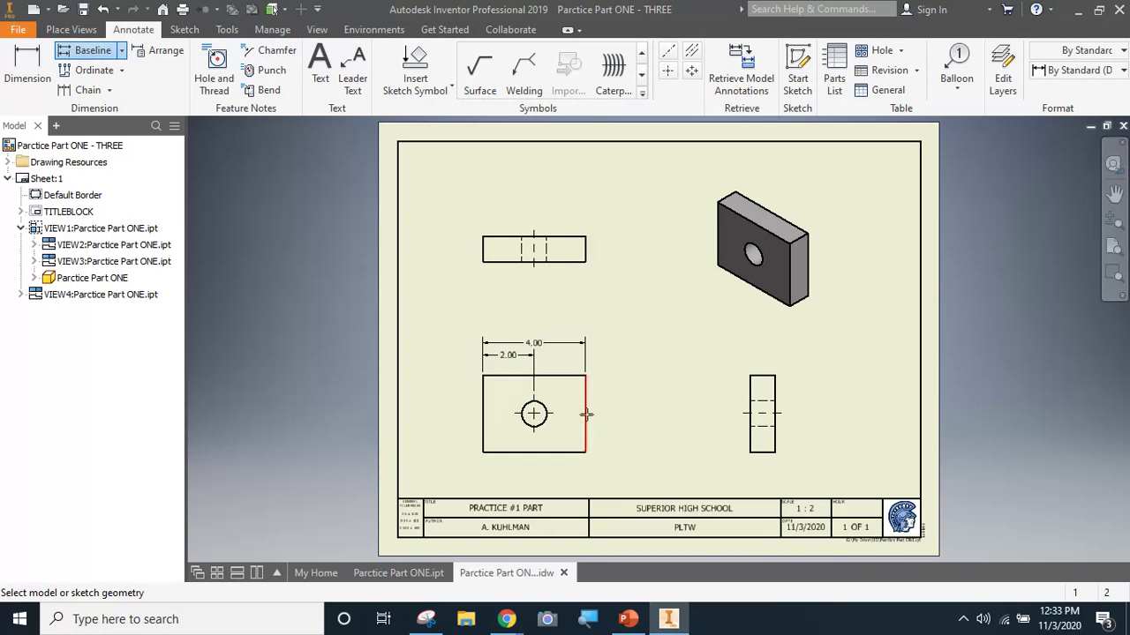
click(558, 378)
click(563, 452)
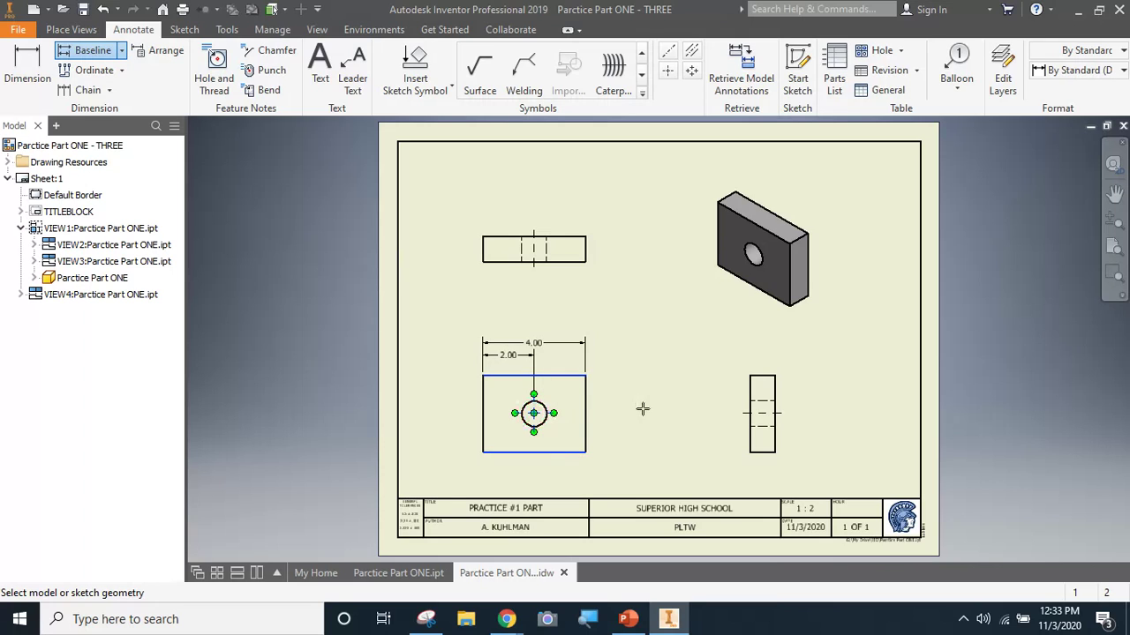
right_click(617, 426)
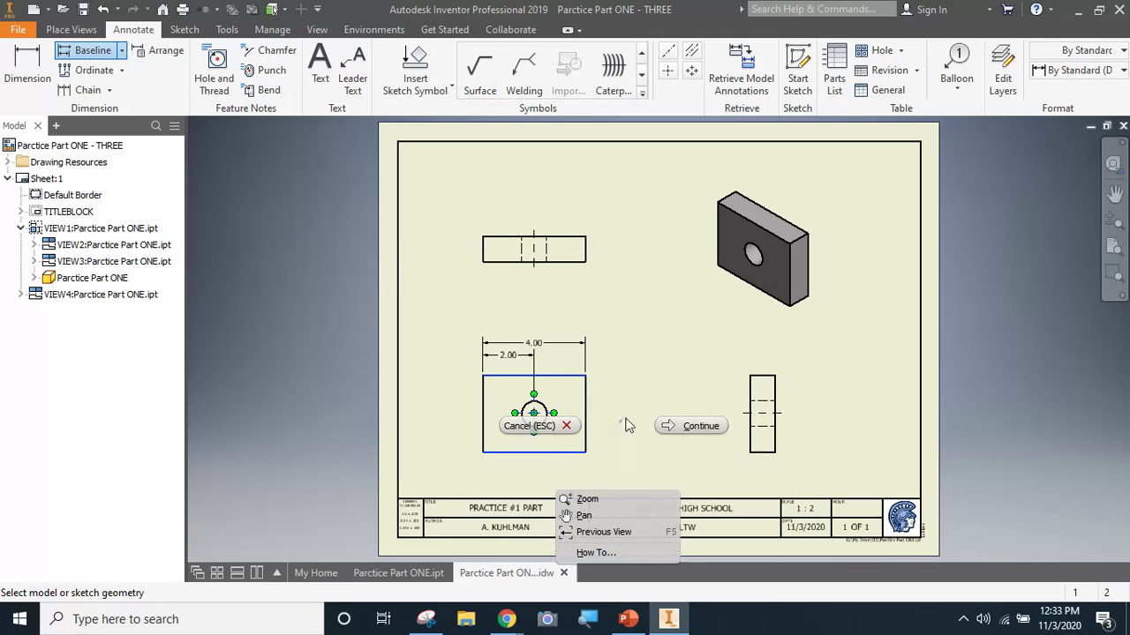
click(686, 423)
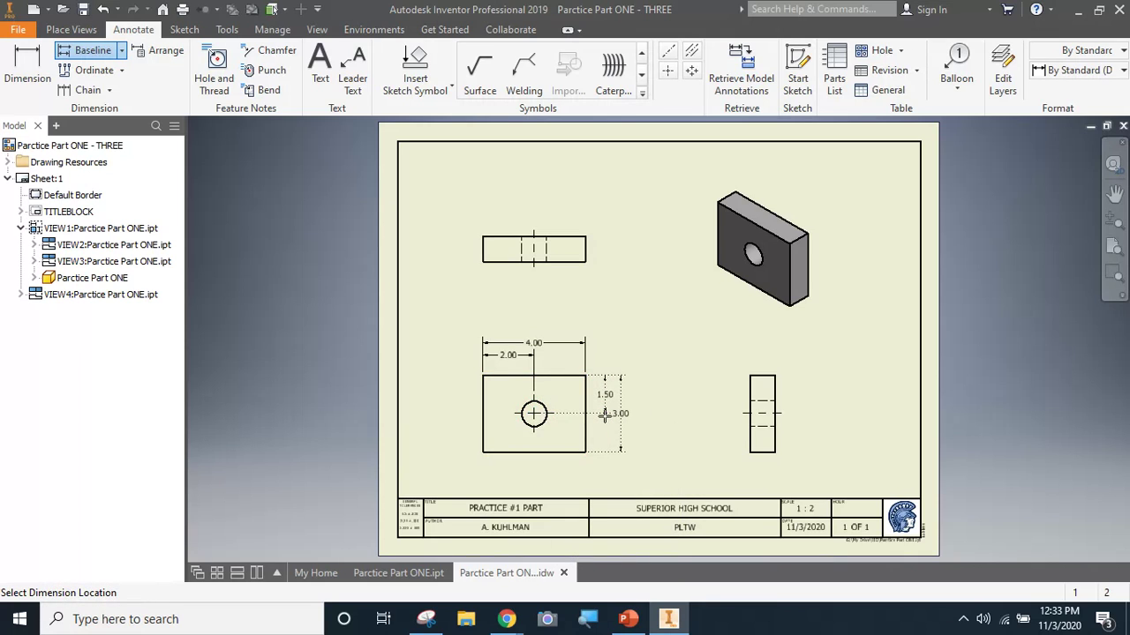
click(606, 416)
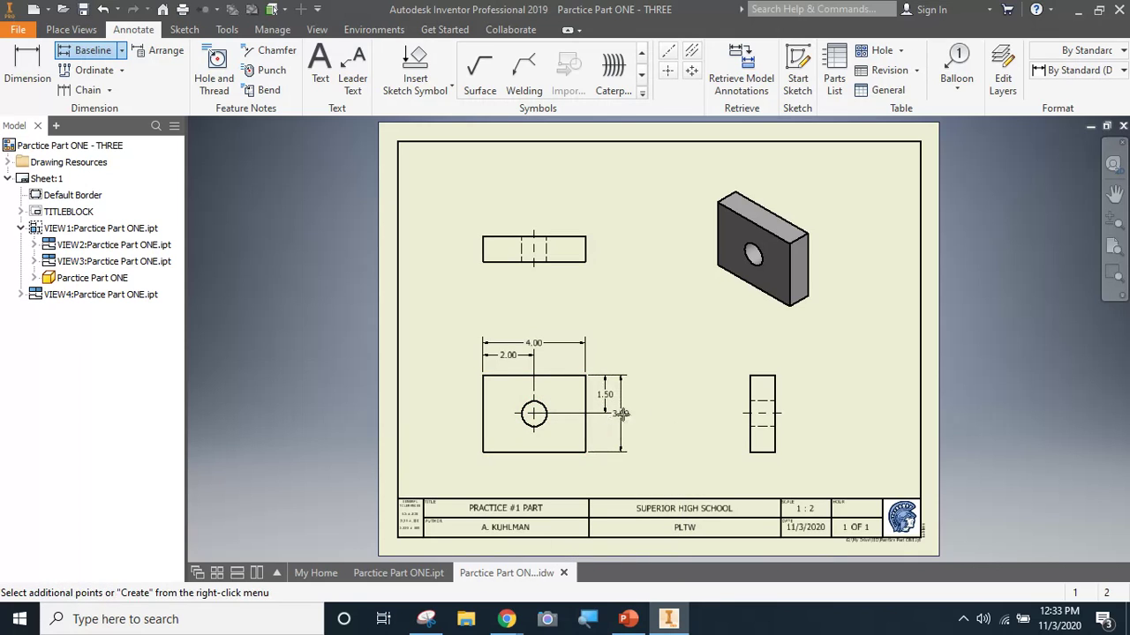
right_click(621, 415)
click(682, 414)
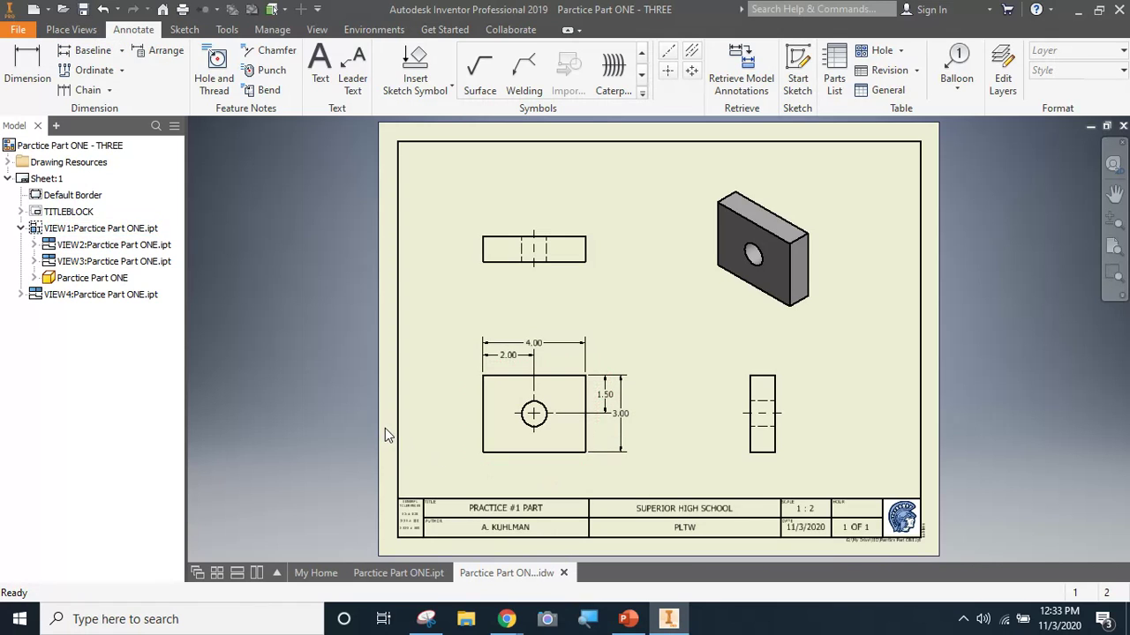
Dimension the block's thickness in the top view, placing the dimension to the right of the view
click(24, 63)
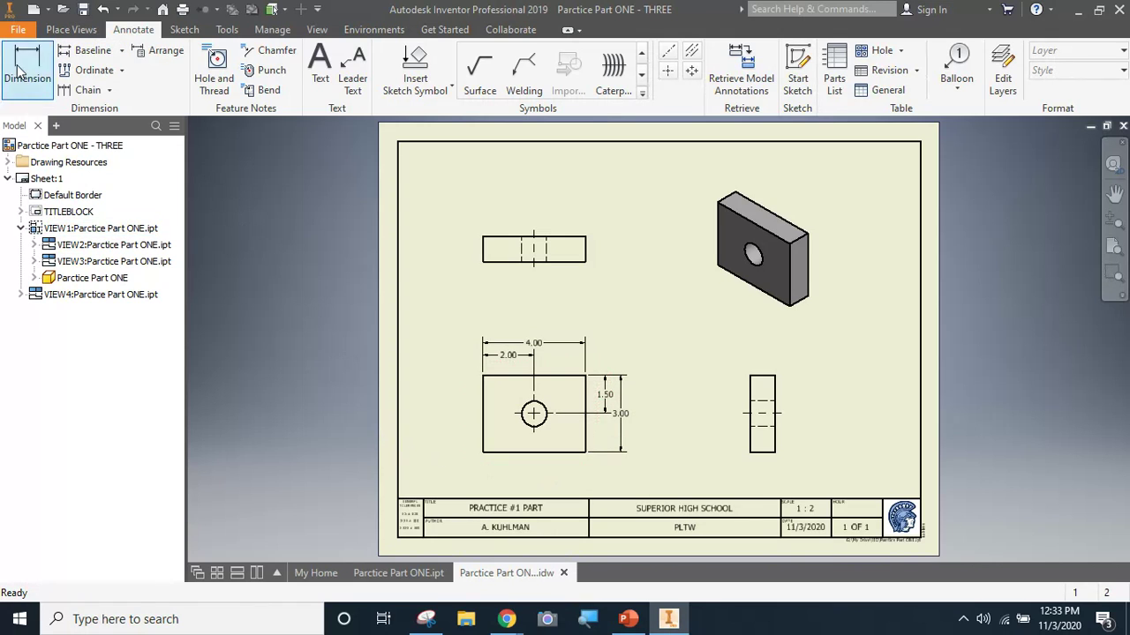
click(567, 236)
click(575, 262)
click(613, 258)
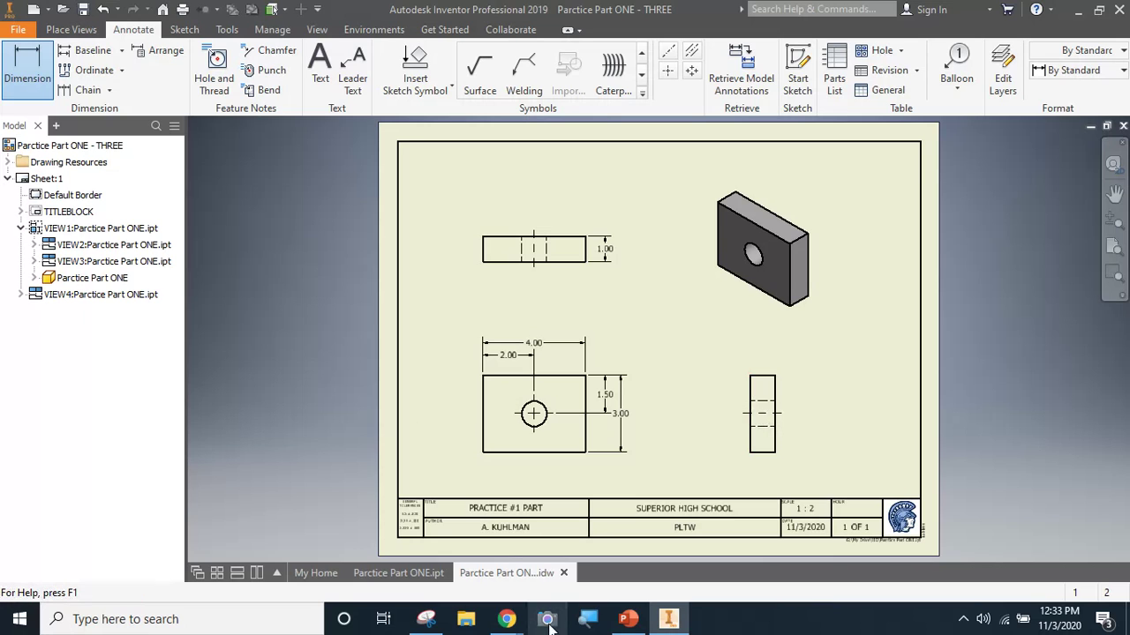
Check the reference drawing, add a hole note to the front view's circle, place it below and to the left, and save the drawing
mouse_move(507, 619)
click(433, 574)
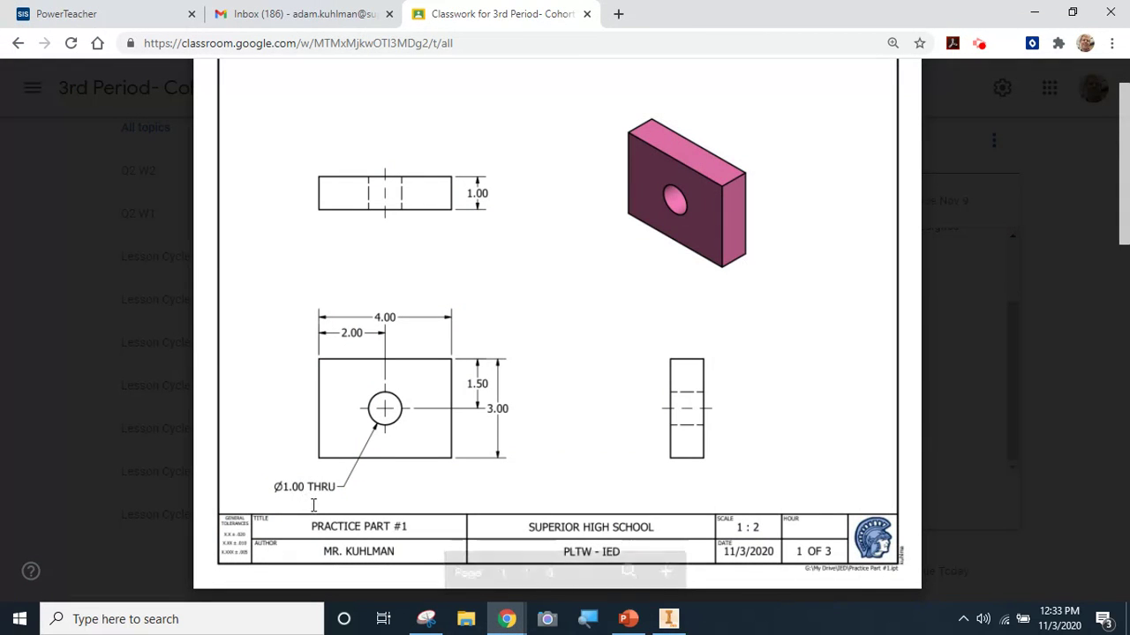
key(alt+Tab)
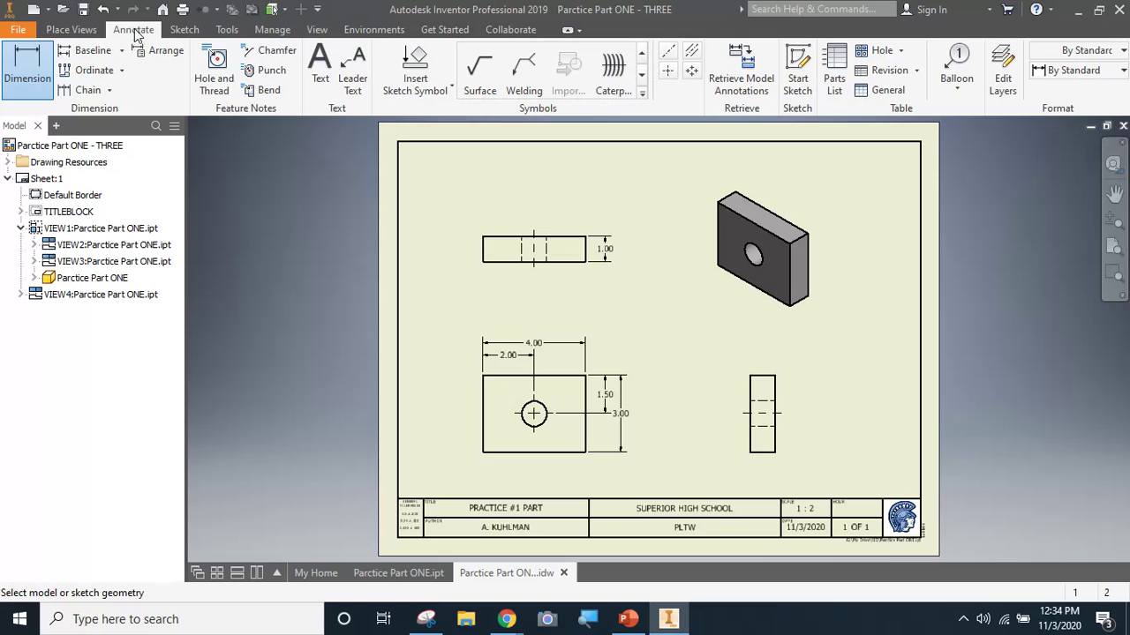
click(229, 76)
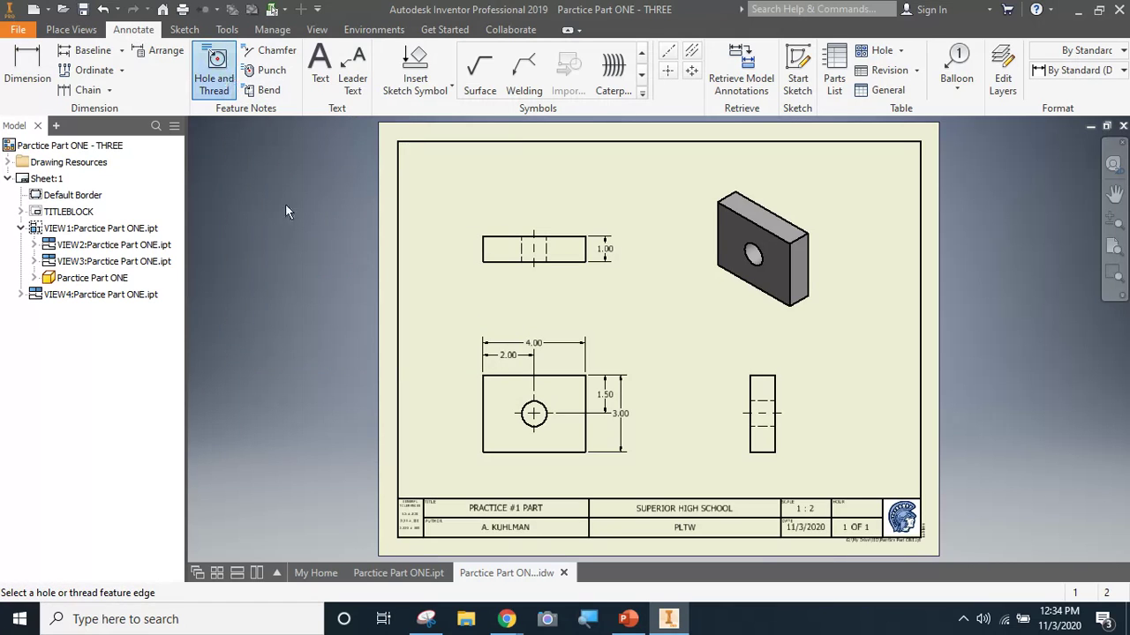
click(532, 429)
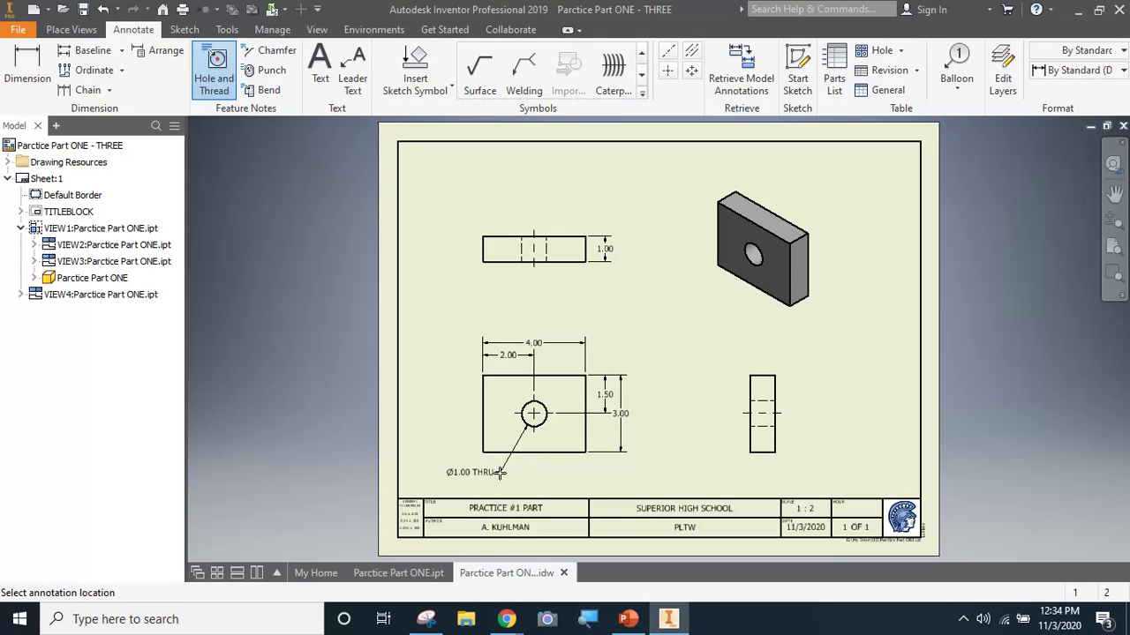
click(499, 473)
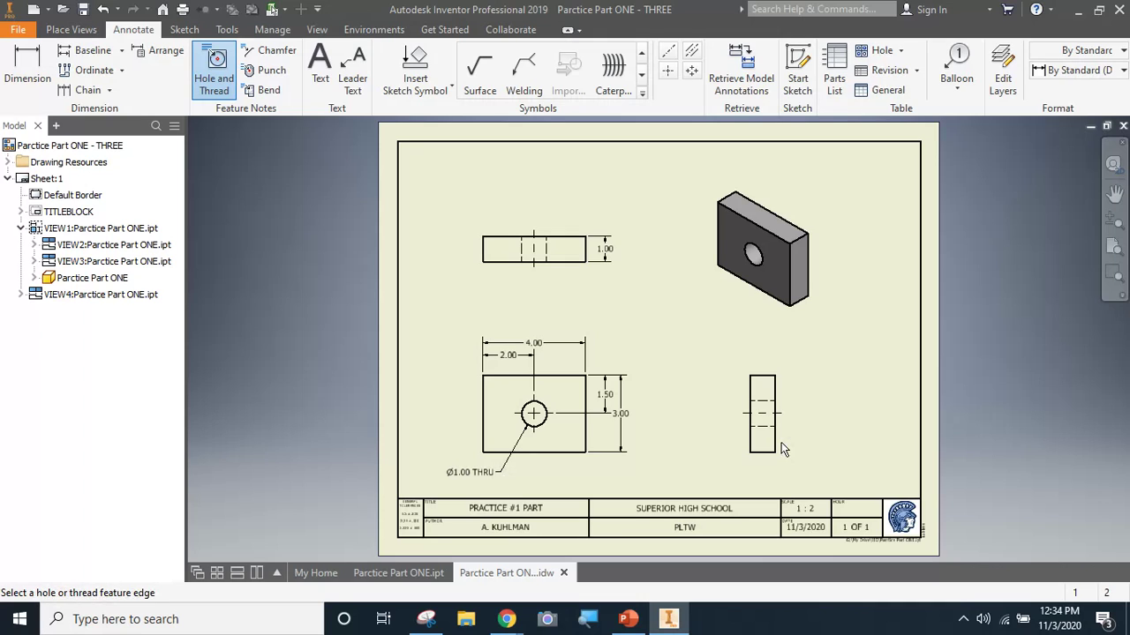
click(82, 9)
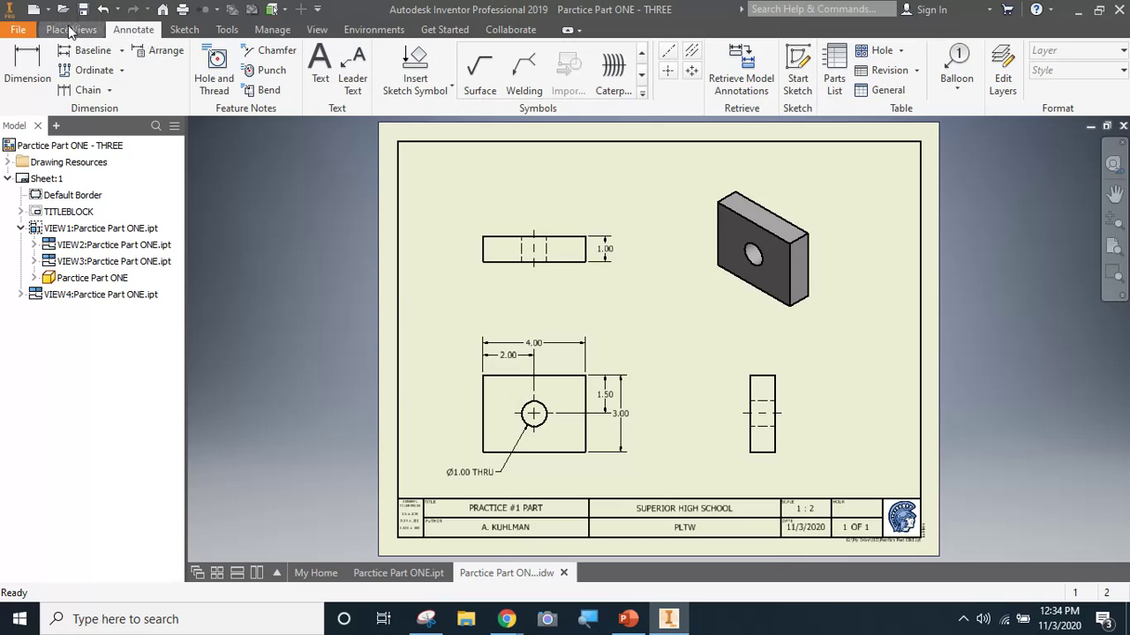
click(72, 30)
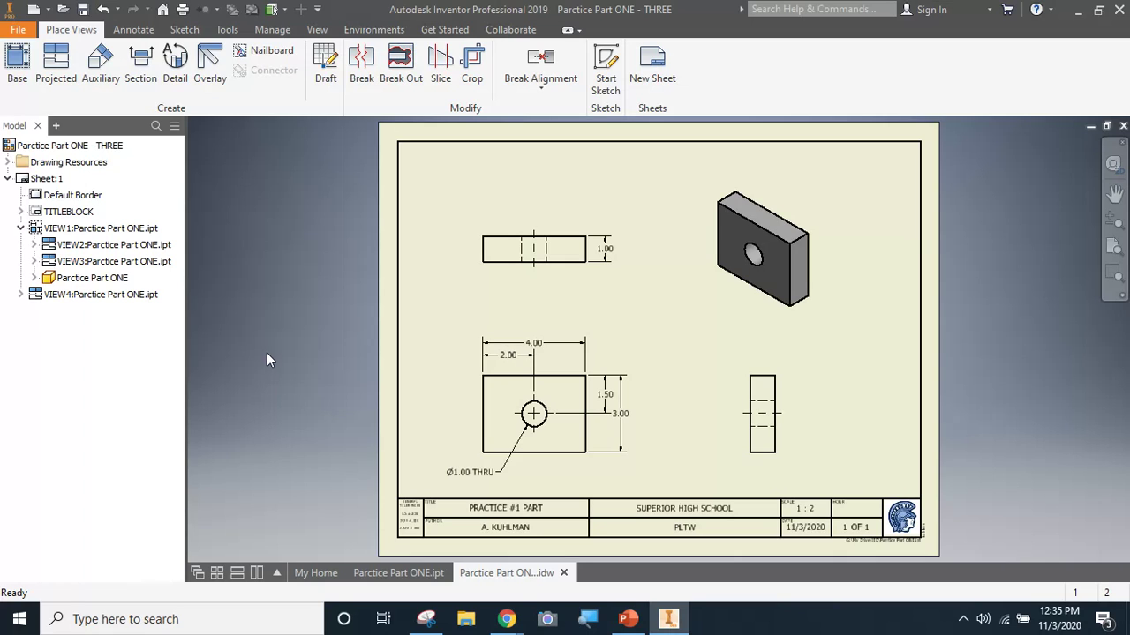
Consult the Practice Part #2 page of the reference PDF, and start a new part with a 2D sketch on the front (XY) plane
mouse_move(507, 619)
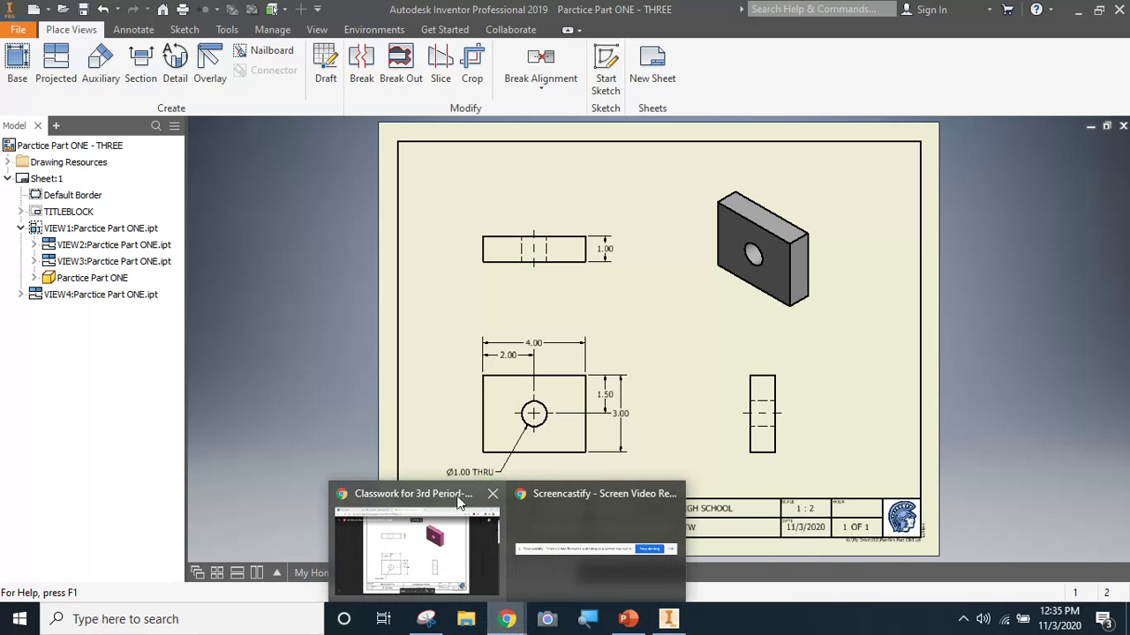
click(411, 547)
scroll(443, 386, down, 5)
scroll(443, 385, down, 1)
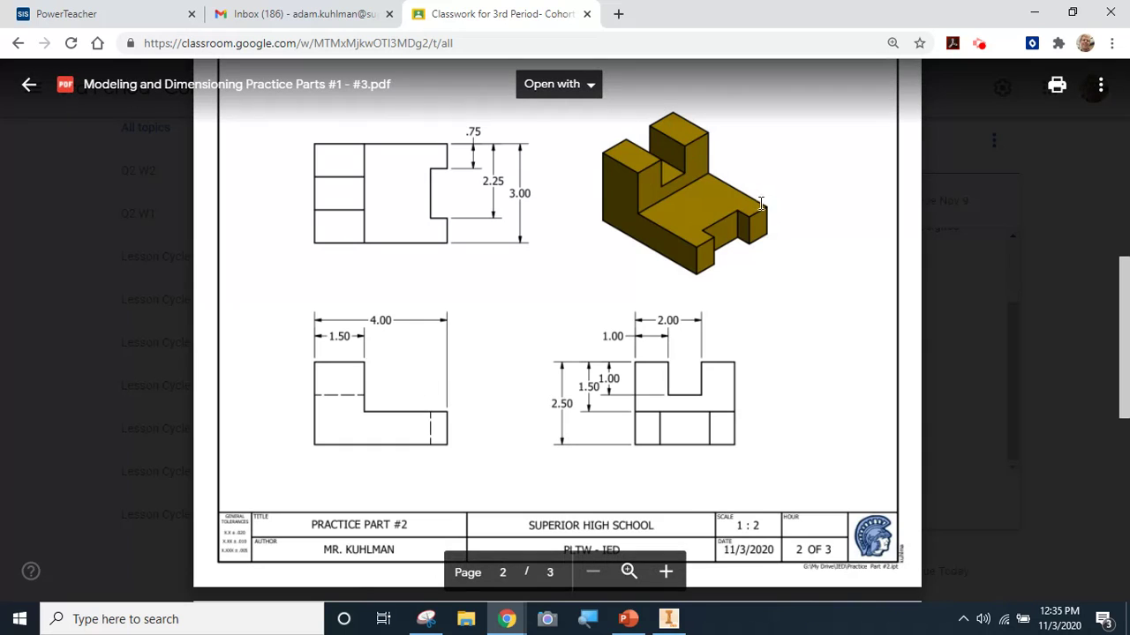
click(668, 620)
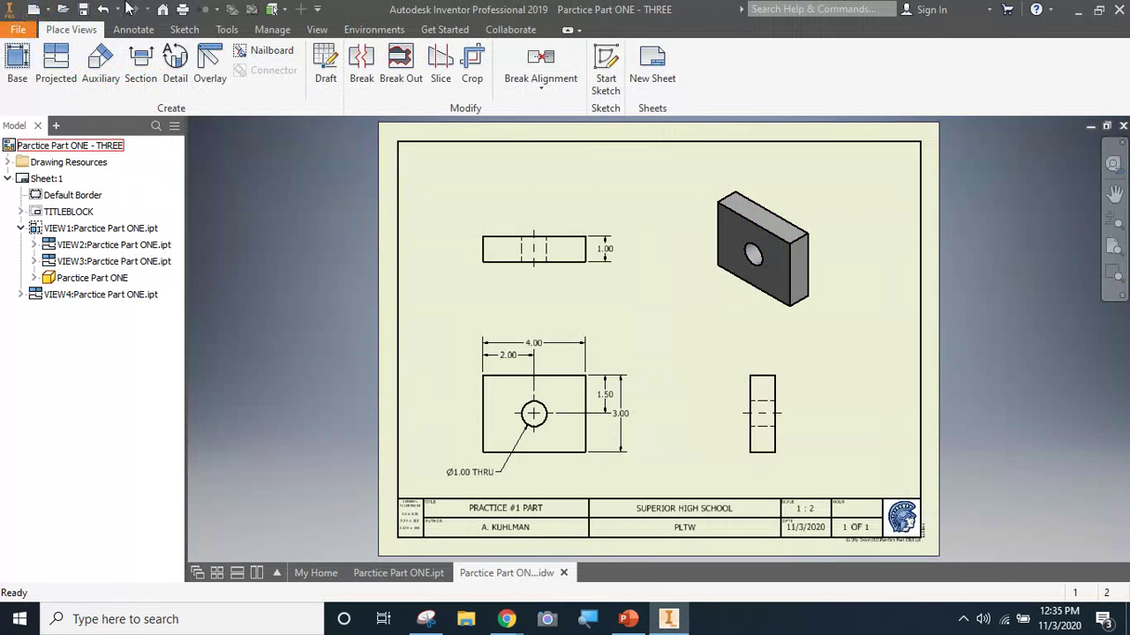
click(164, 10)
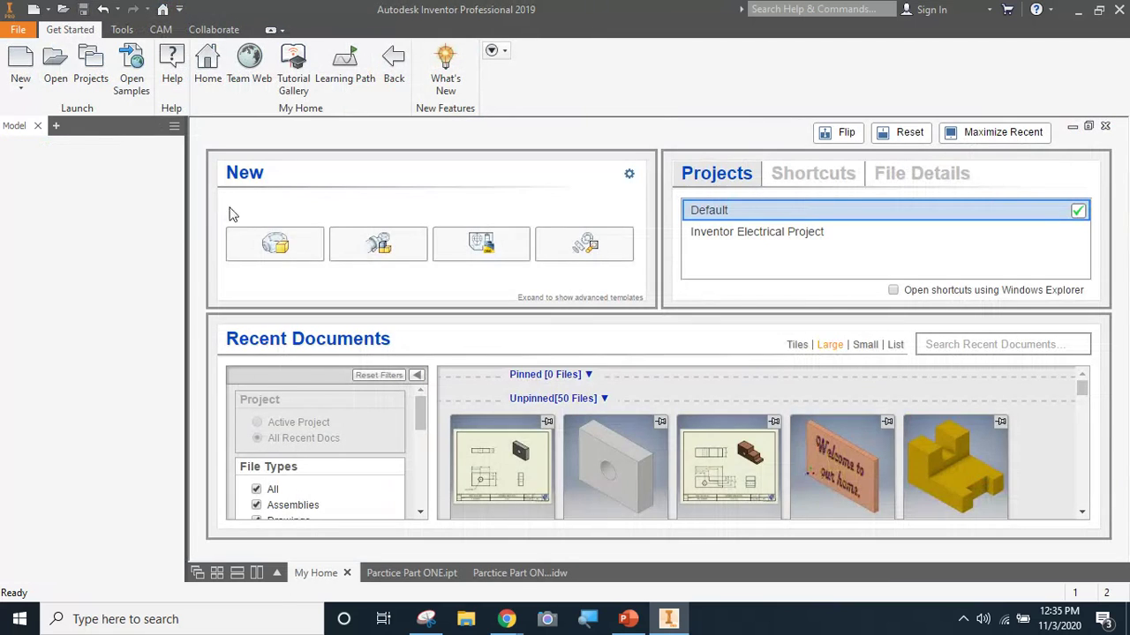
click(276, 248)
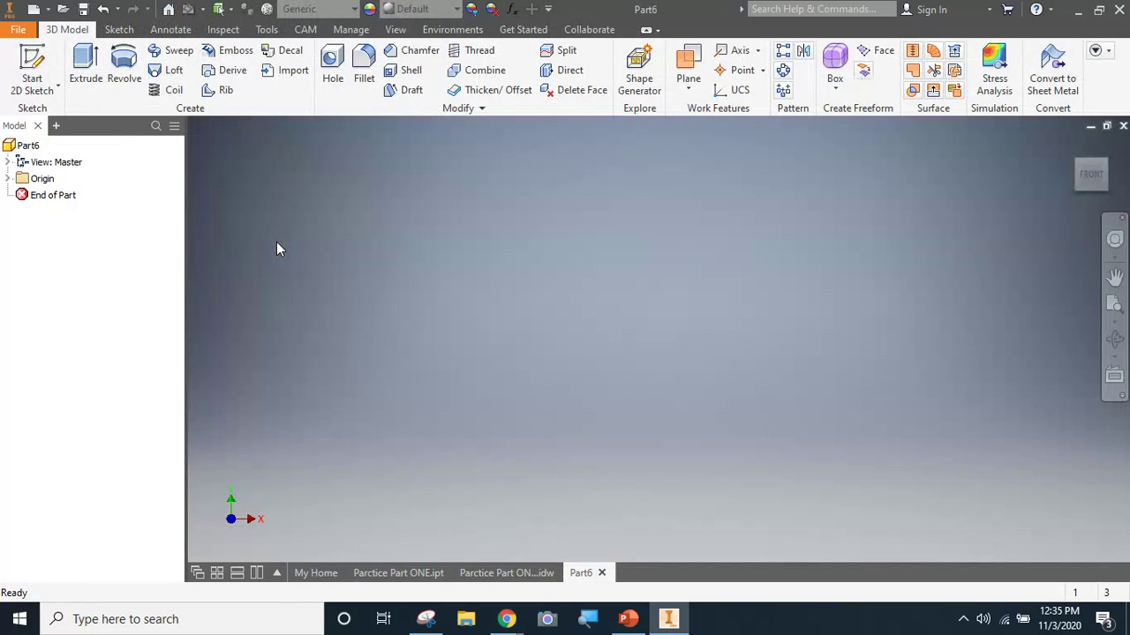
click(32, 67)
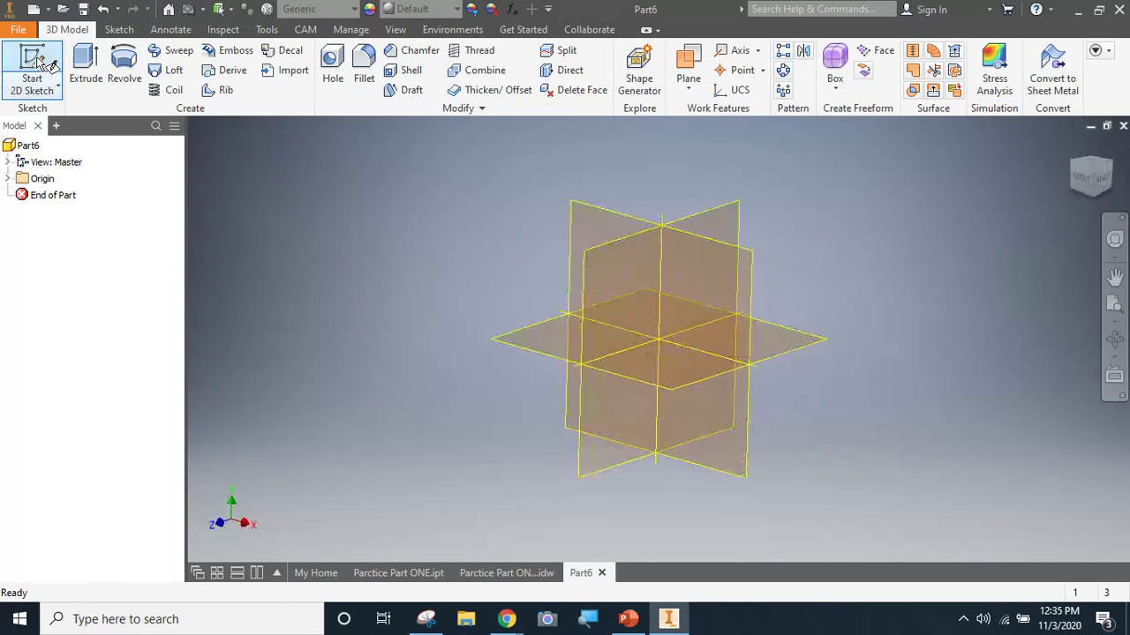
click(686, 328)
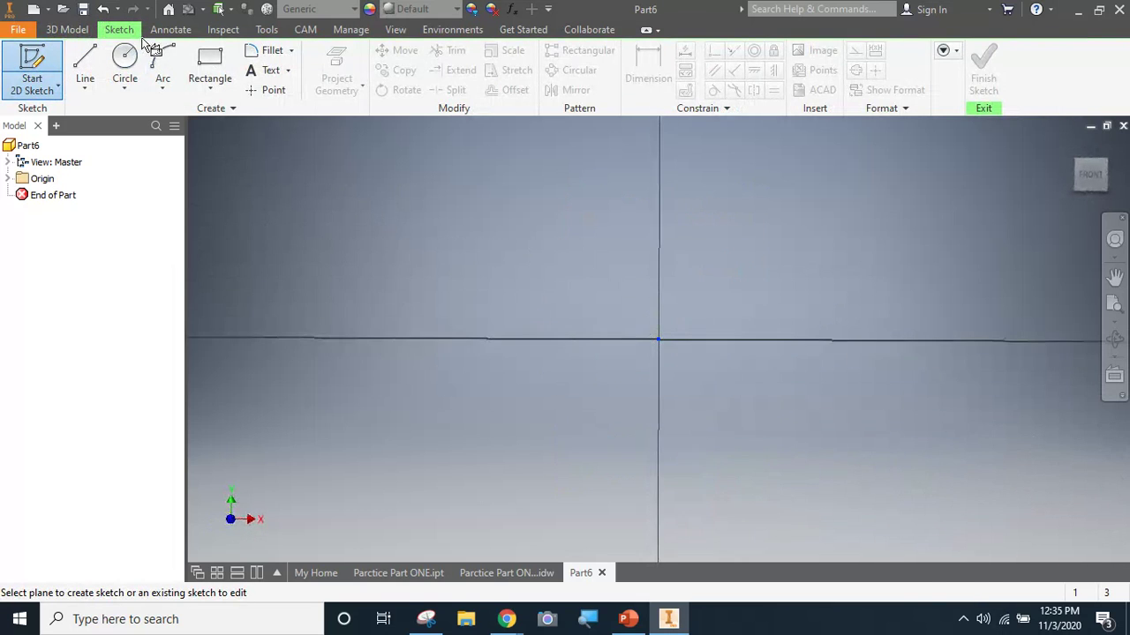
Sketch a rectangle 4 in wide and 2.5 in high from the origin, using the reference drawing's overall sizes, and finish the sketch
click(210, 61)
click(658, 338)
mouse_move(506, 619)
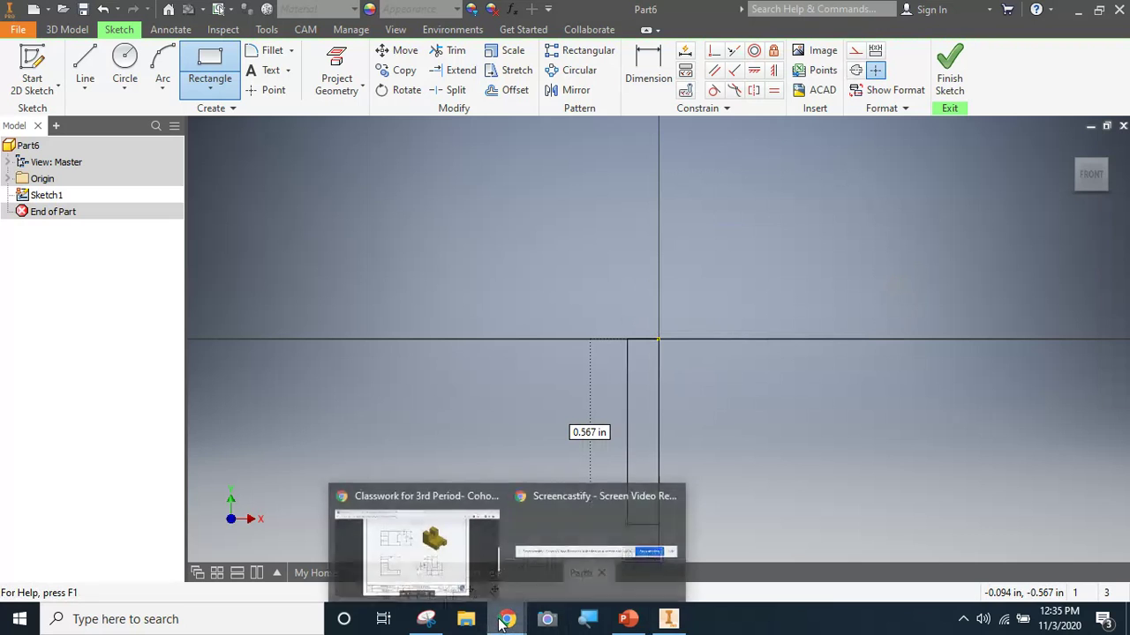
click(496, 565)
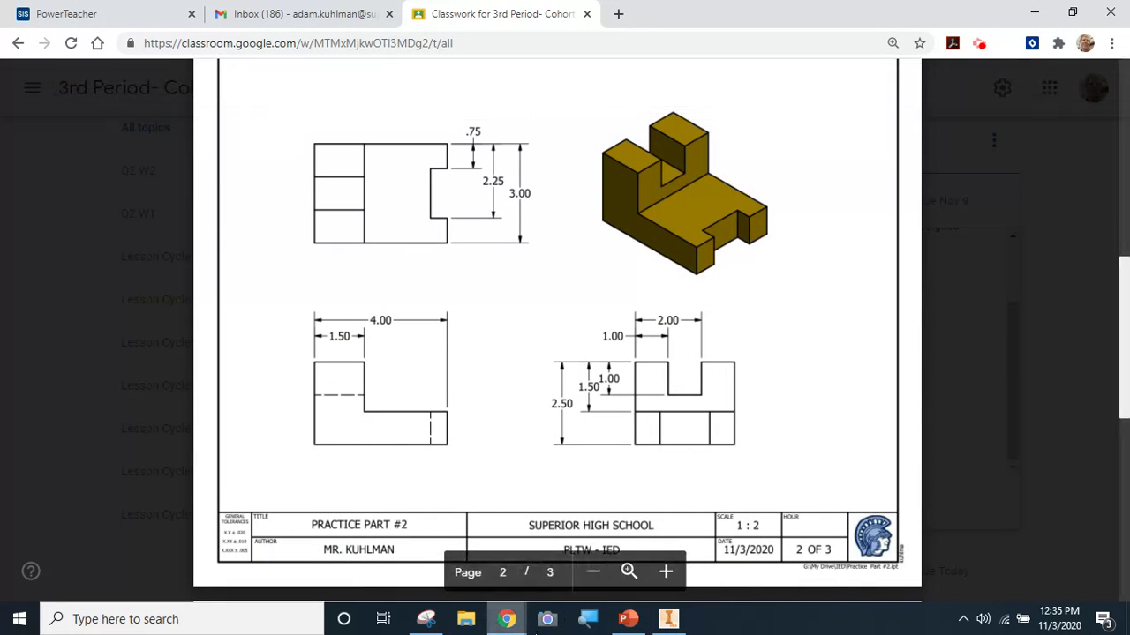
click(668, 621)
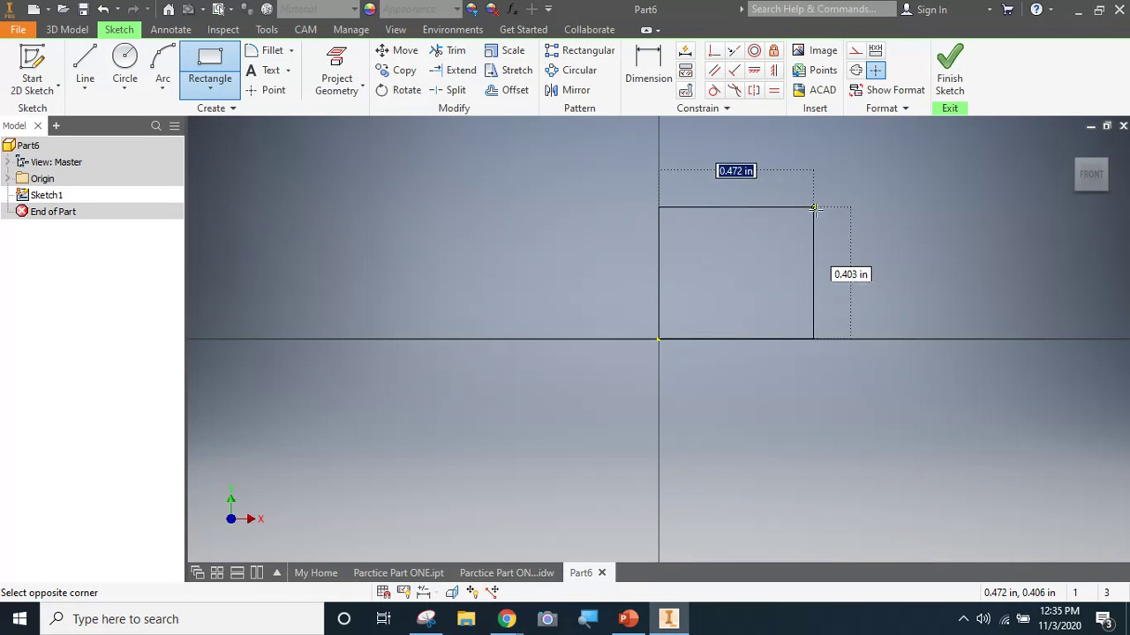
text(4)
key(Tab)
text(2)
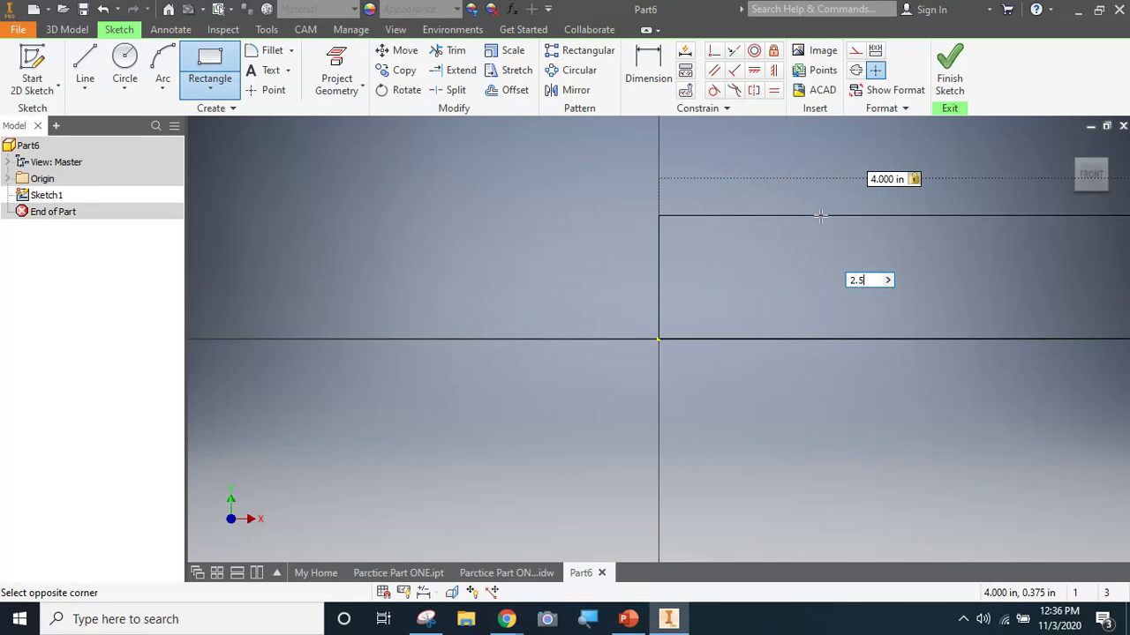
text(.5)
key(Return)
click(1117, 305)
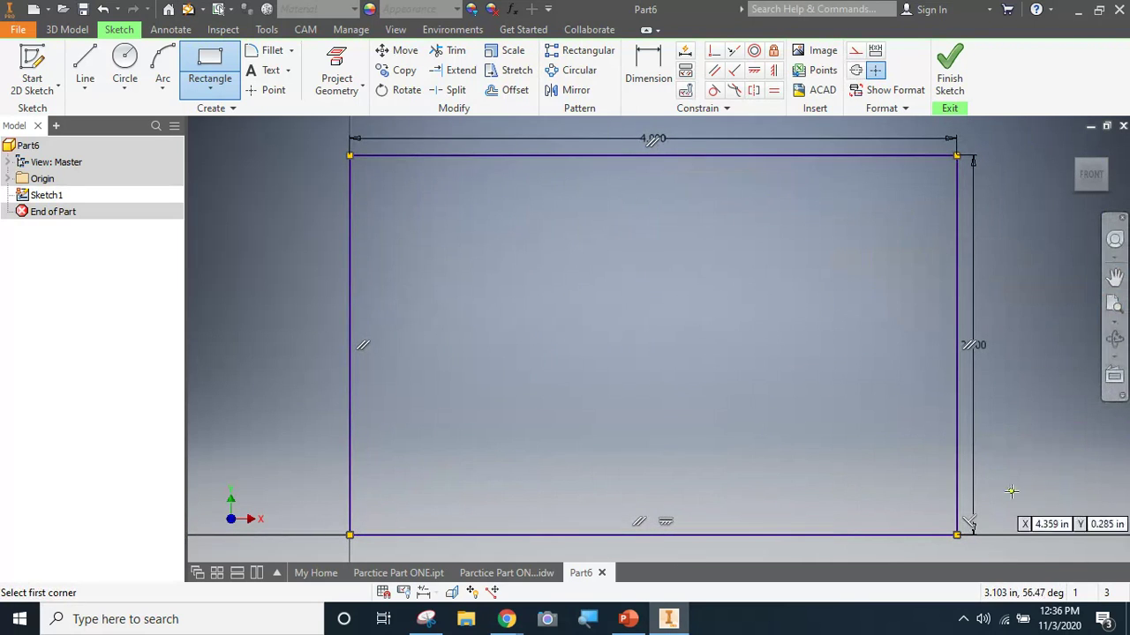
click(950, 78)
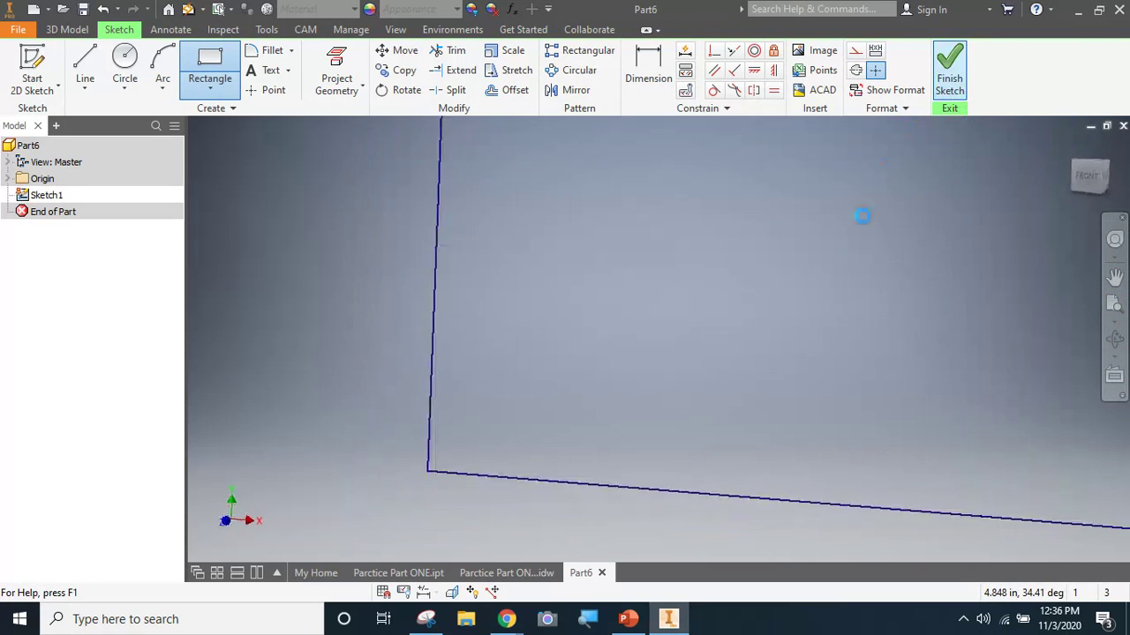
Check the overall depth in the reference drawing and extrude the rectangle 3 in into a solid block
click(1115, 303)
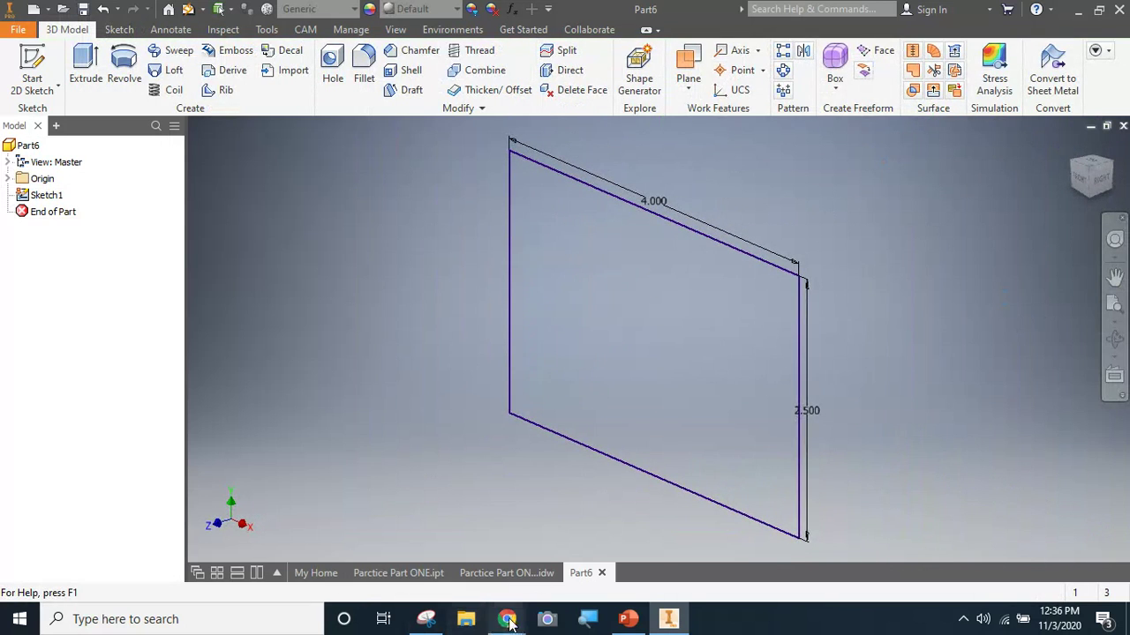
mouse_move(508, 622)
click(389, 532)
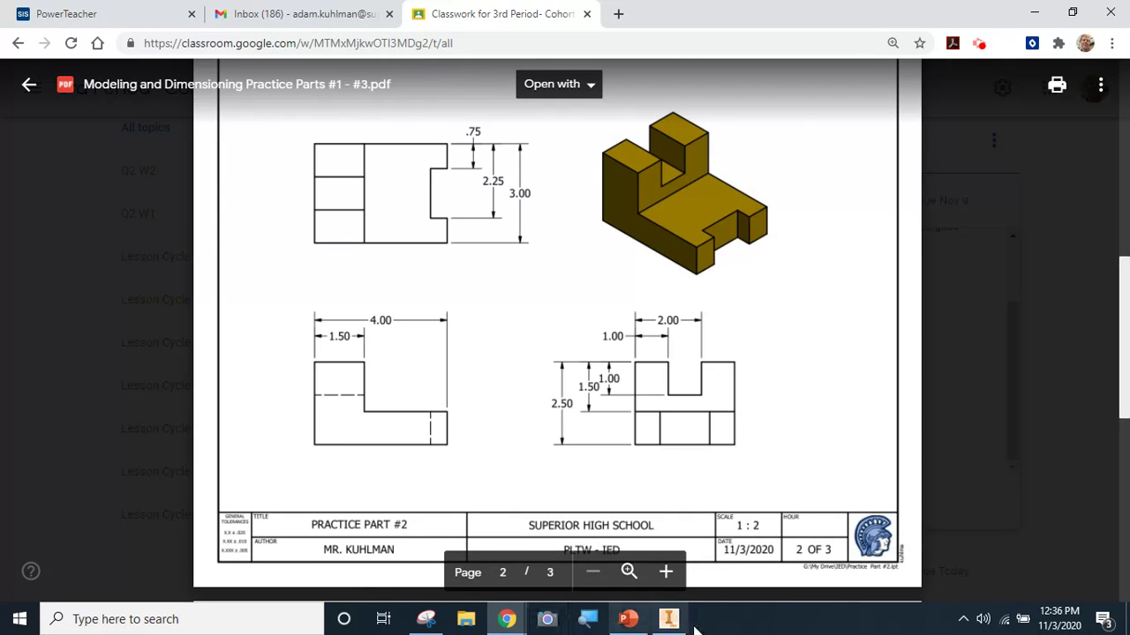
click(668, 618)
click(85, 66)
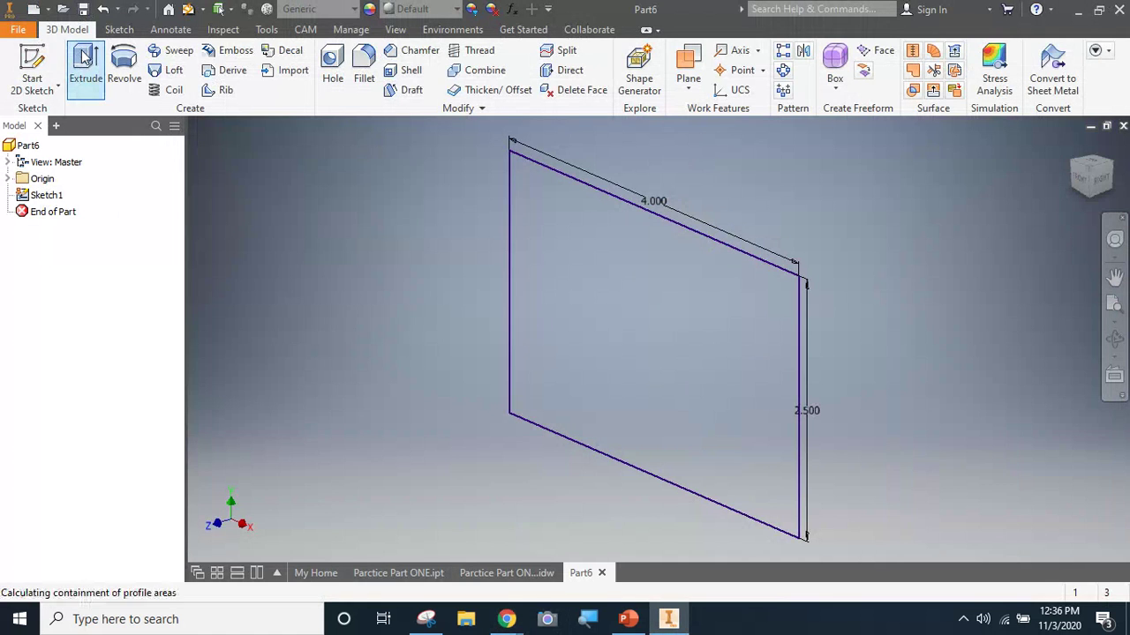
text(3)
key(Return)
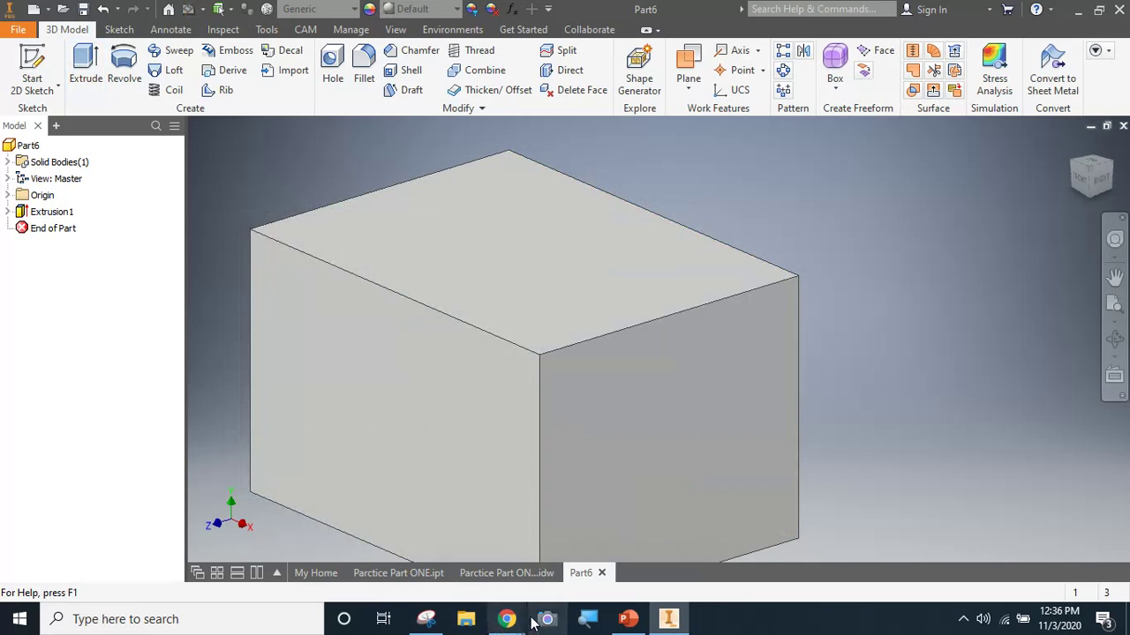
Examine the Practice Part #2 reference drawing for the cutouts needed in the block, and return to the part model
click(499, 623)
click(416, 541)
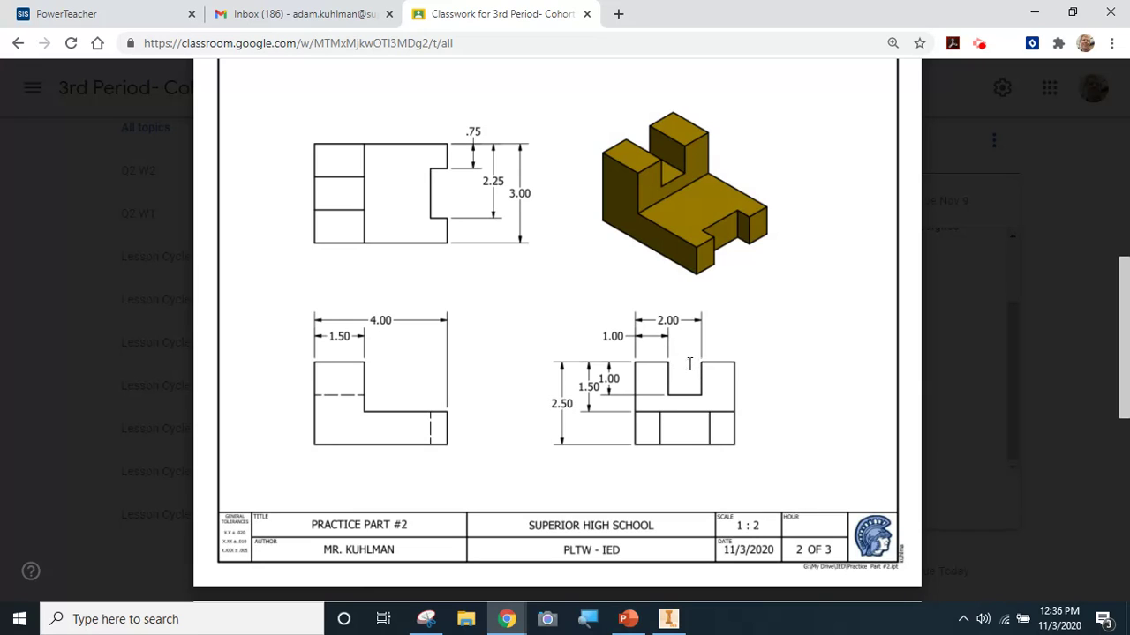
click(668, 619)
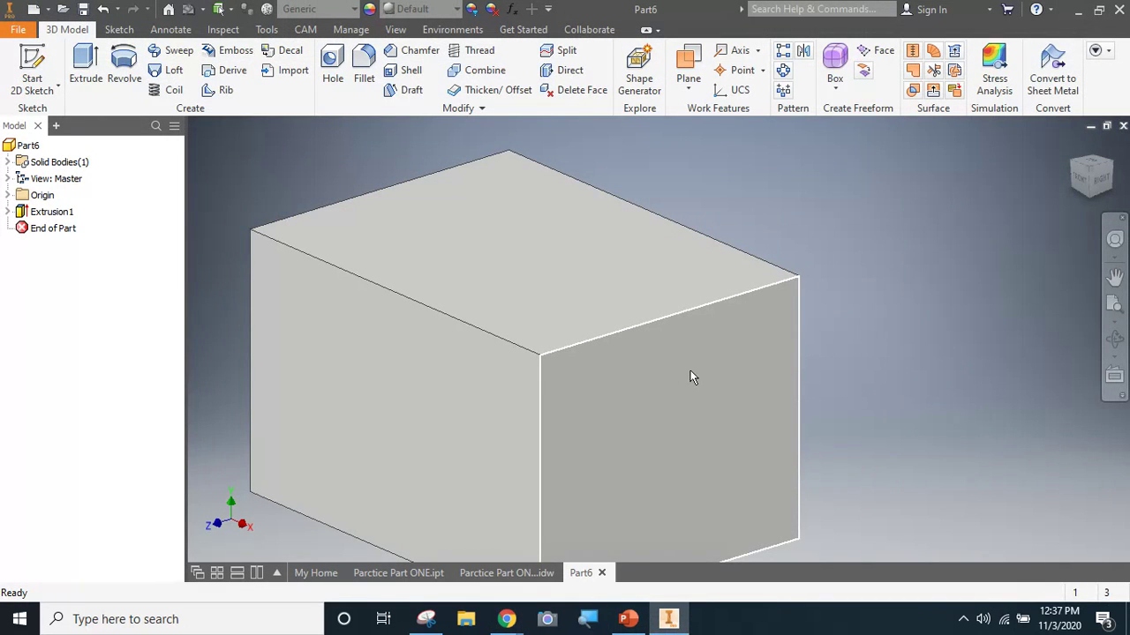
mouse_move(715, 398)
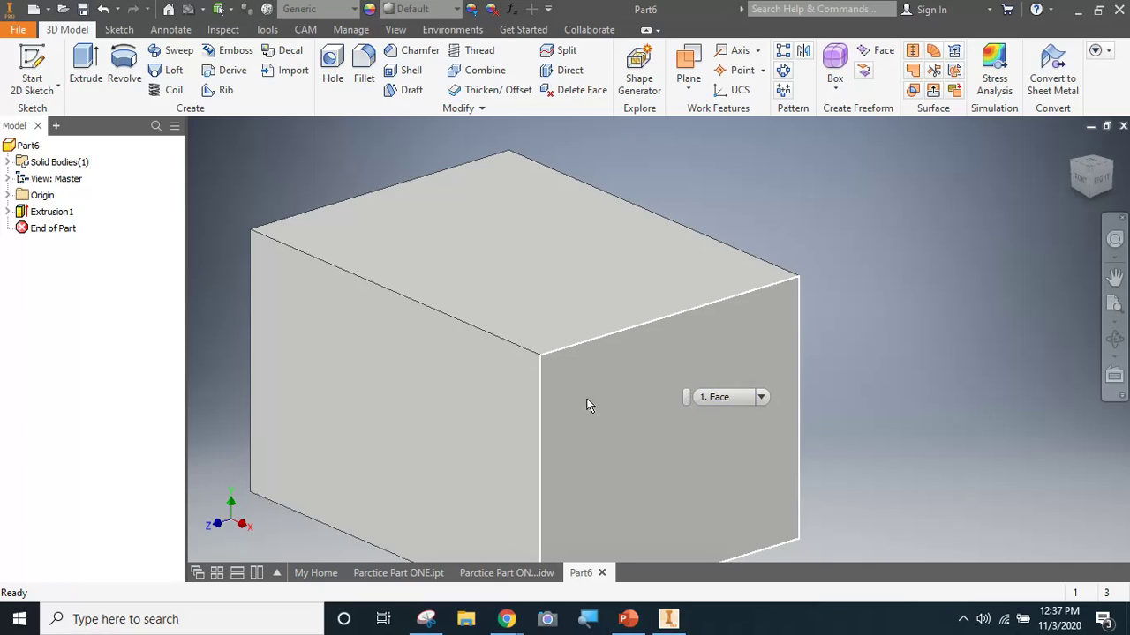
Start a sketch on the block's right face and draw a 1 x 1 in rectangle down from its top edge
click(121, 30)
click(68, 30)
click(35, 60)
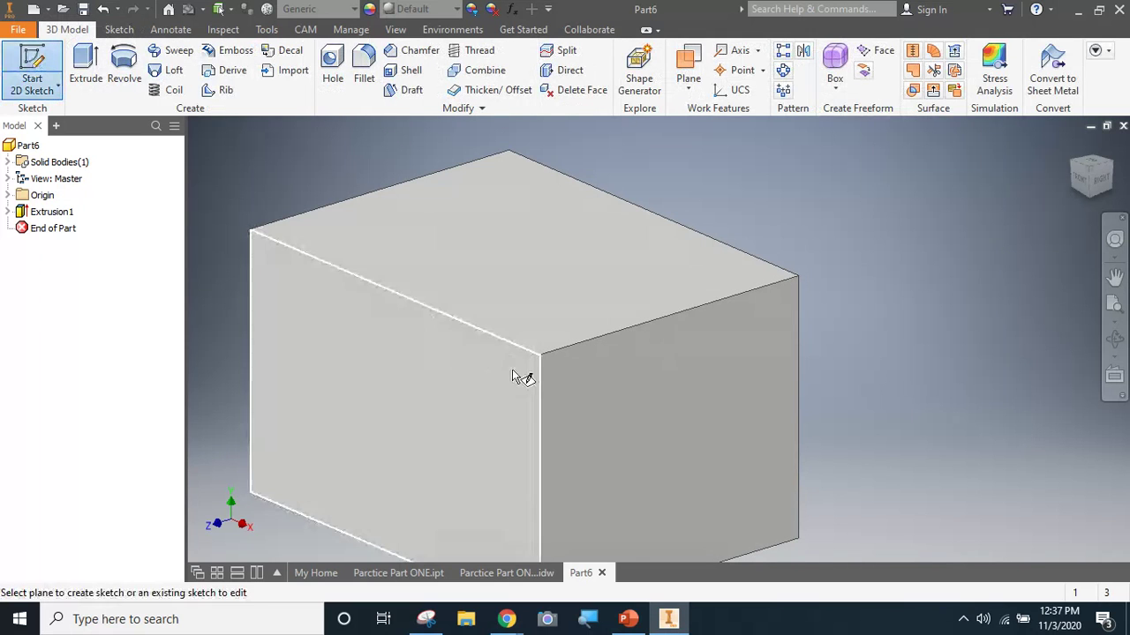
click(676, 362)
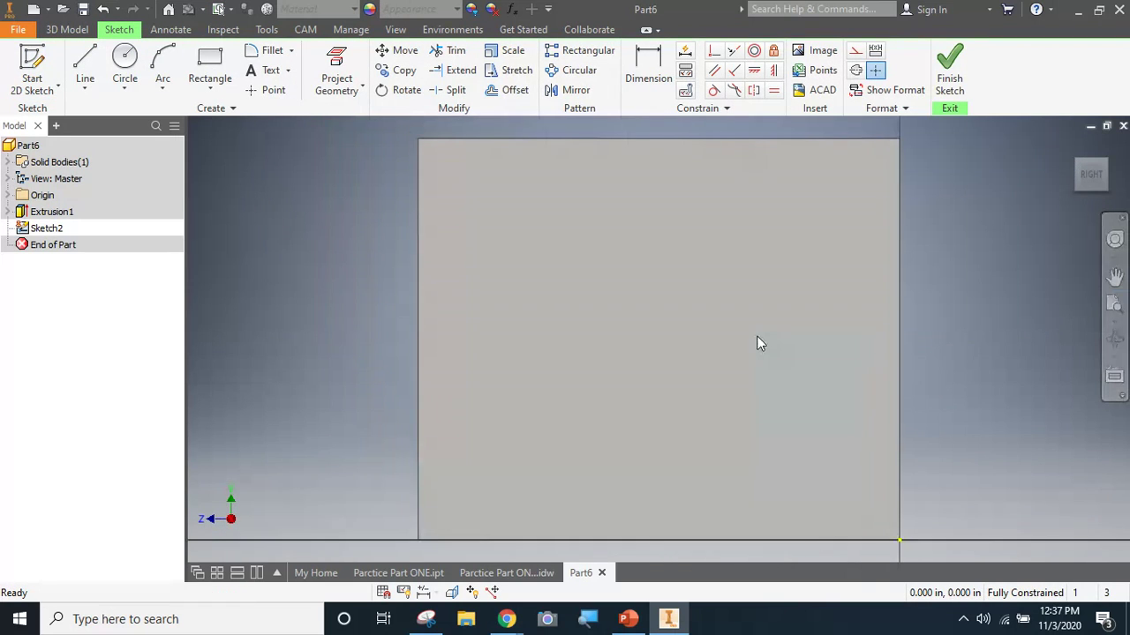
click(209, 66)
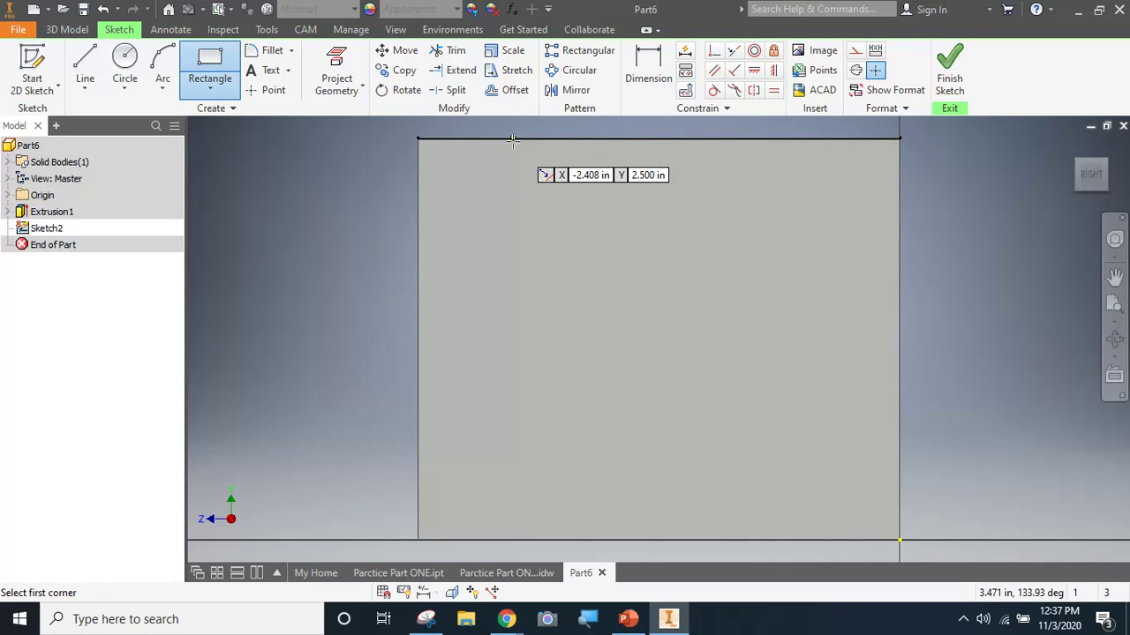
click(513, 140)
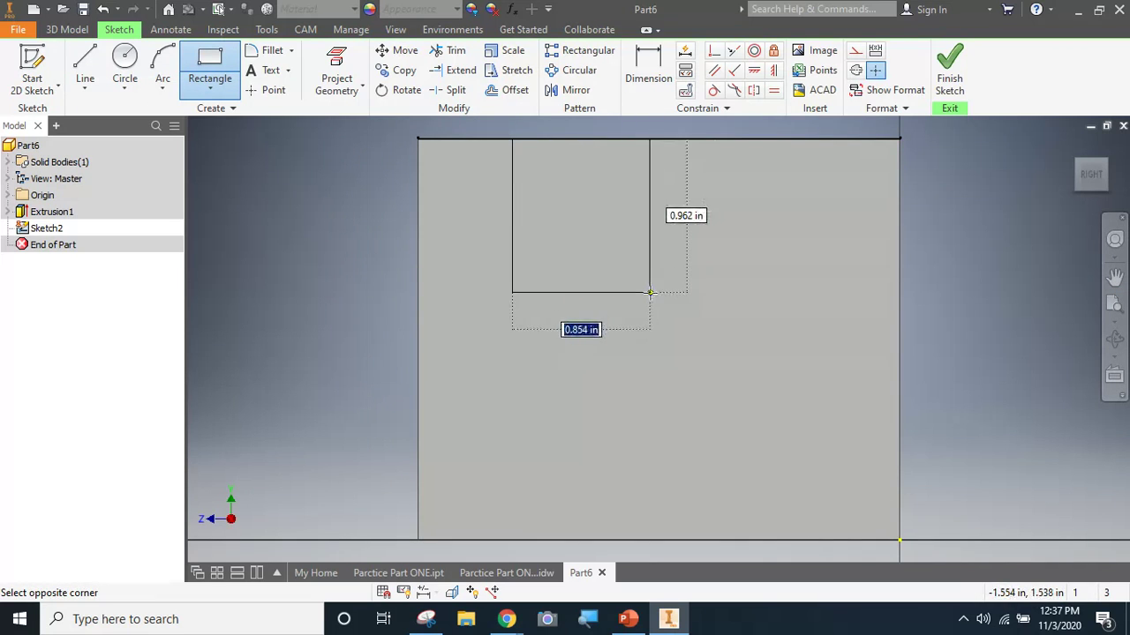
text(1)
key(Tab)
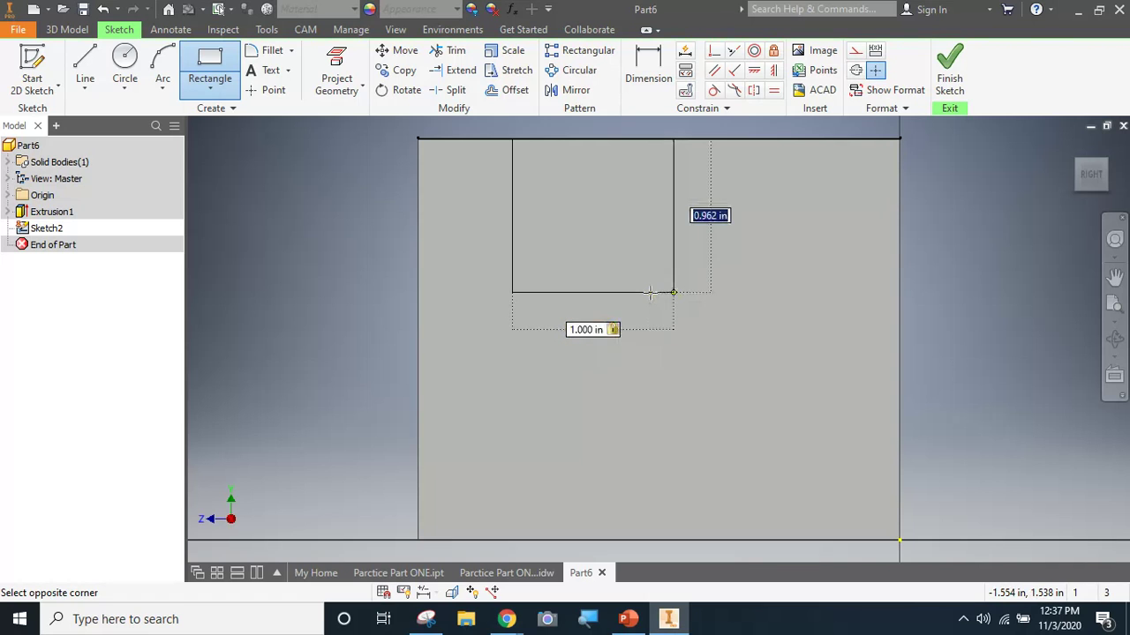
text(1)
key(Tab)
key(Return)
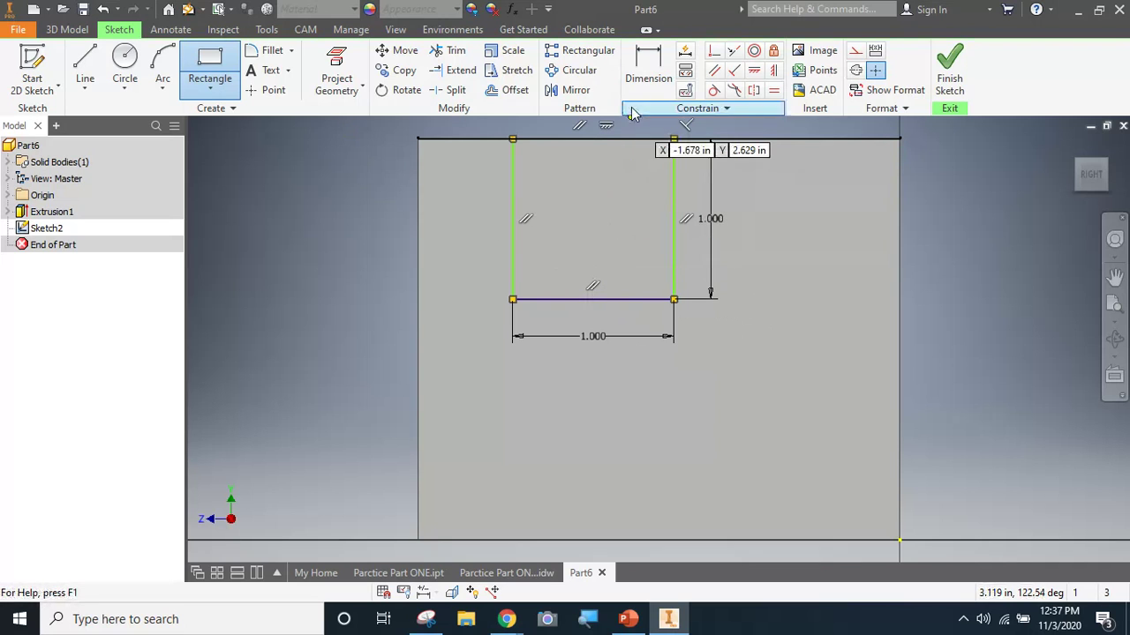
Dimension the square 1 in from the face's front vertical edge, following the reference drawing, and finish the sketch
click(640, 76)
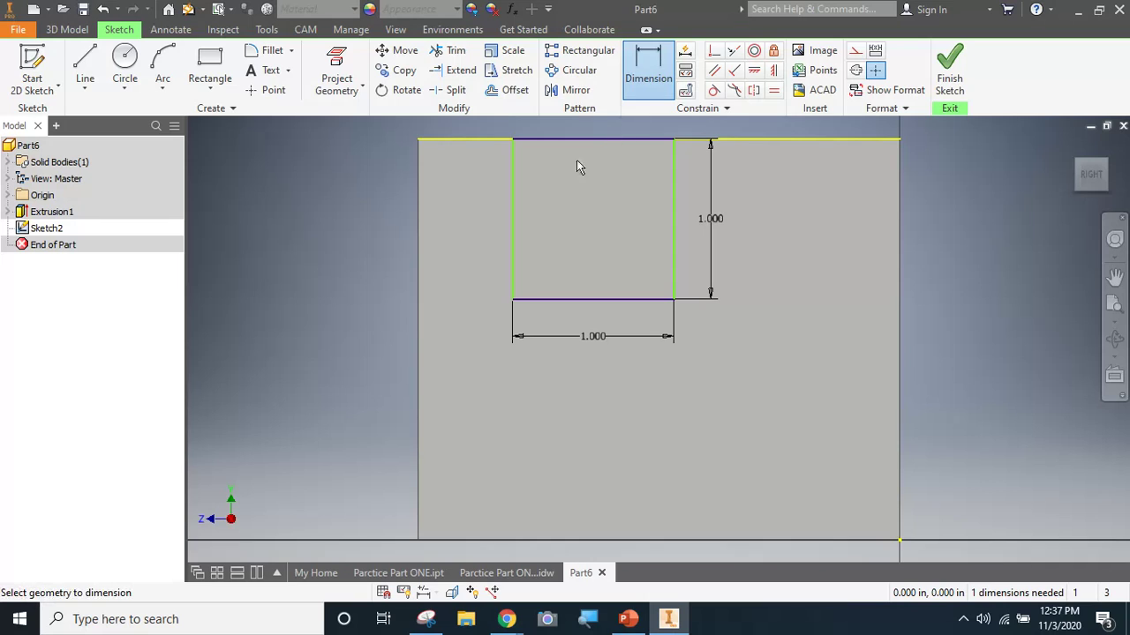
click(418, 188)
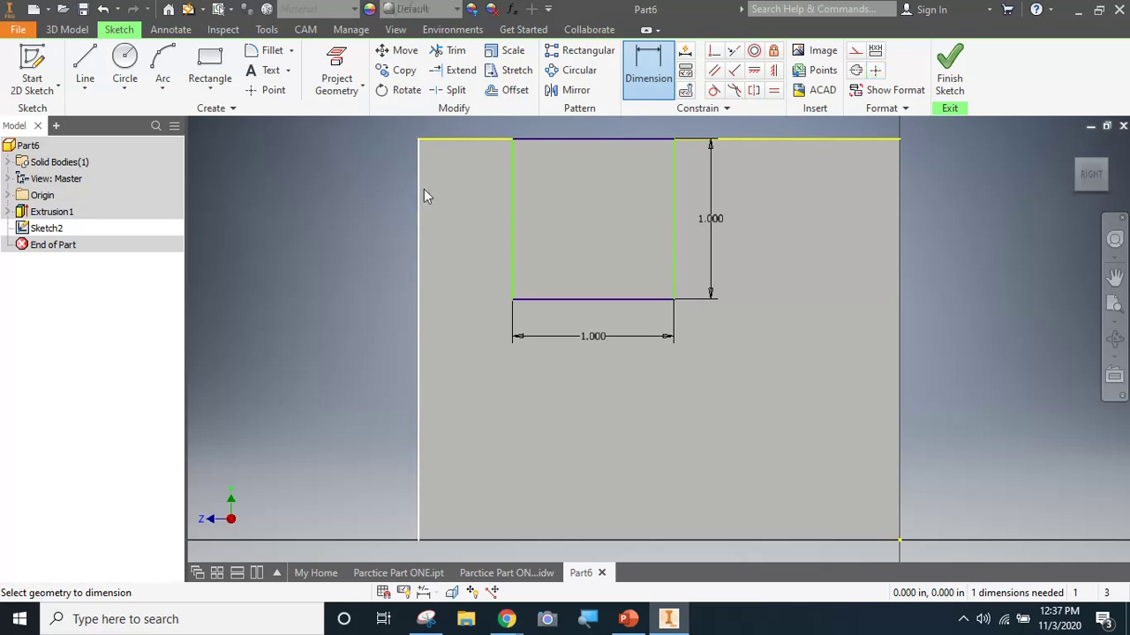
key(Escape)
click(512, 193)
click(467, 193)
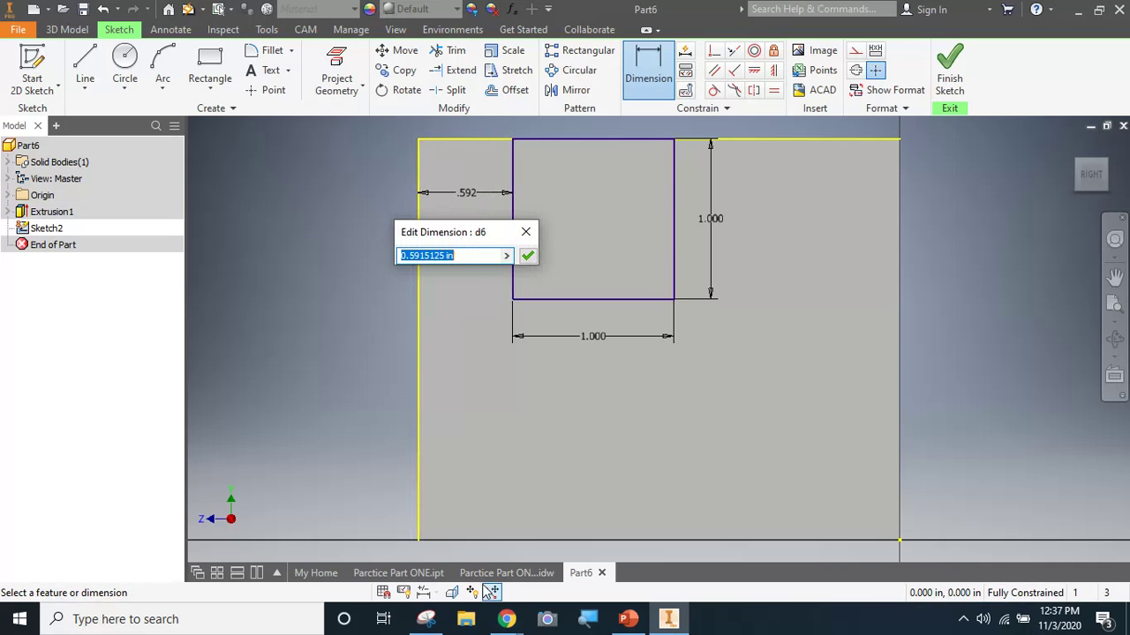
click(506, 619)
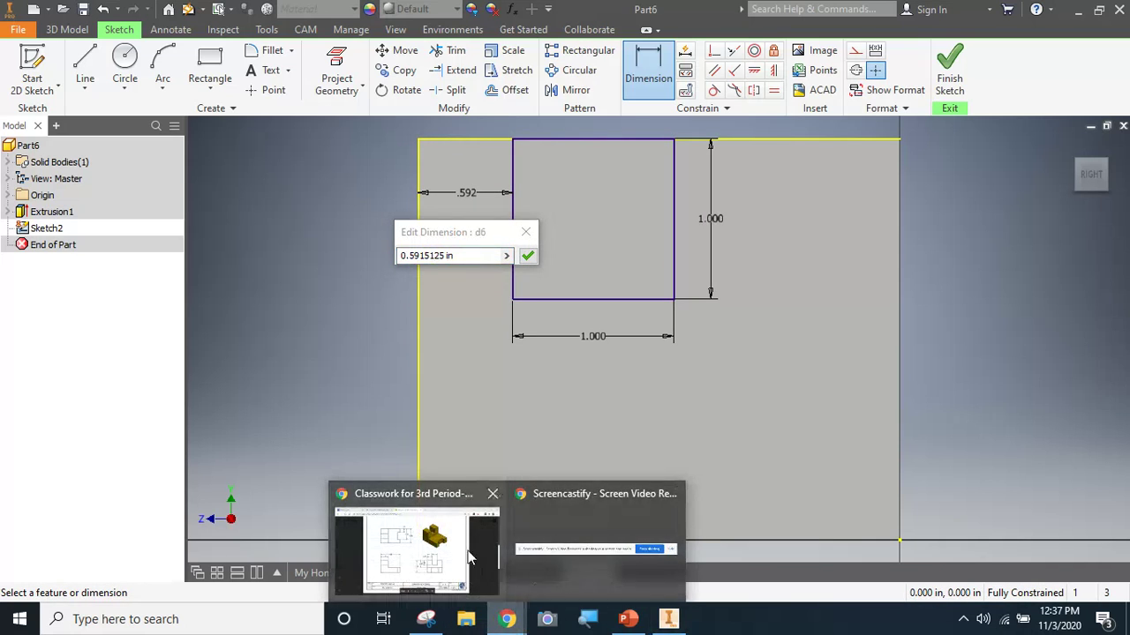
click(468, 556)
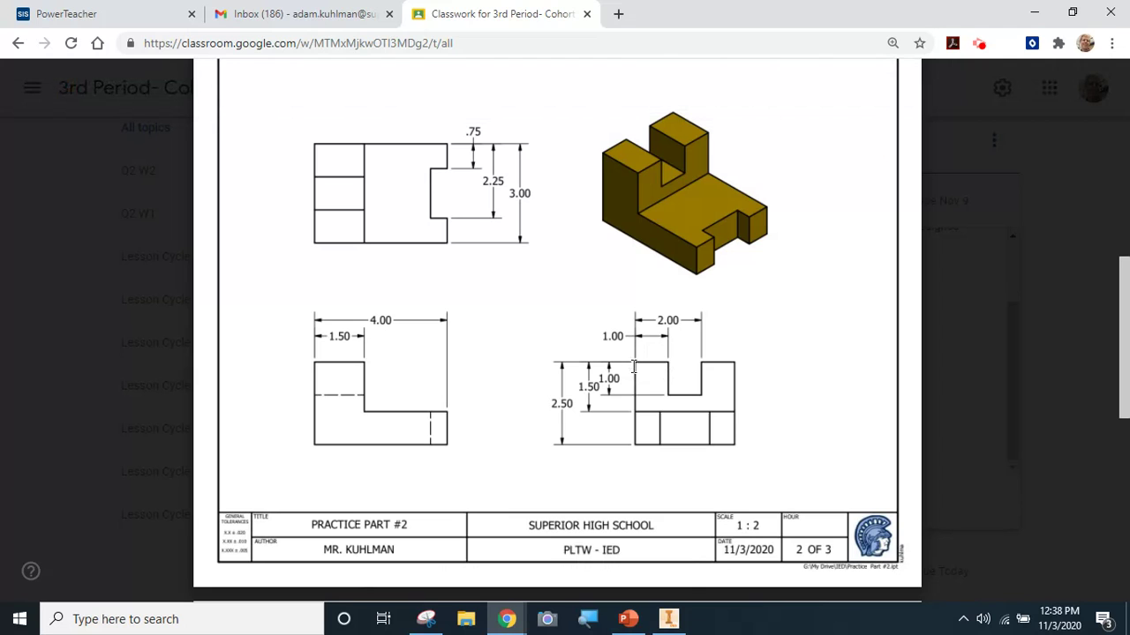
click(668, 618)
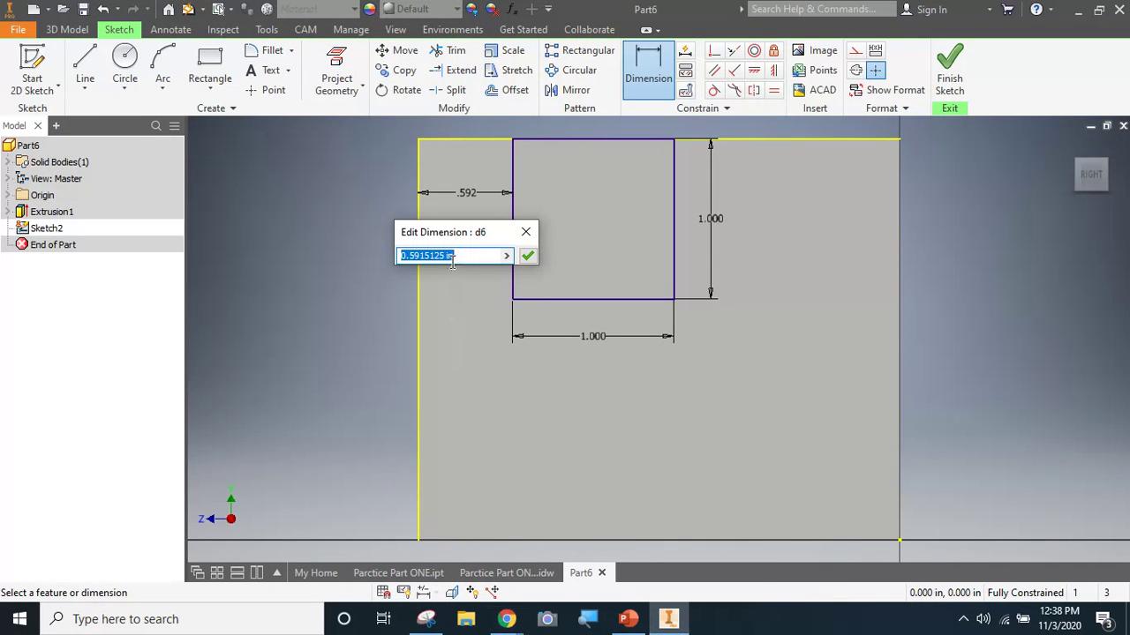
text(1)
key(Return)
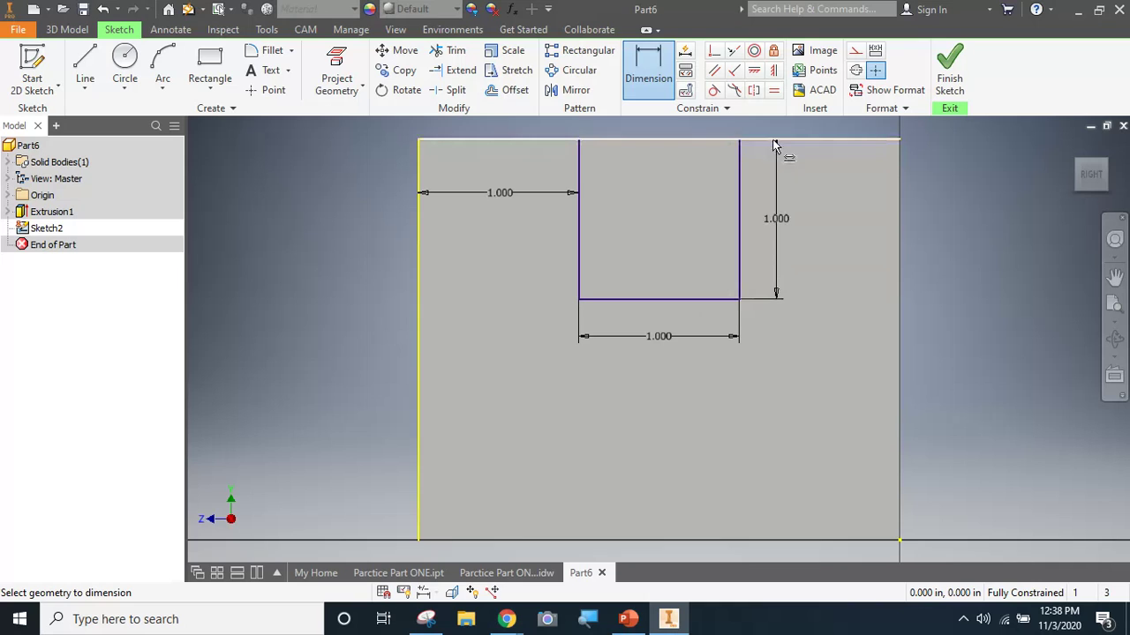
click(780, 192)
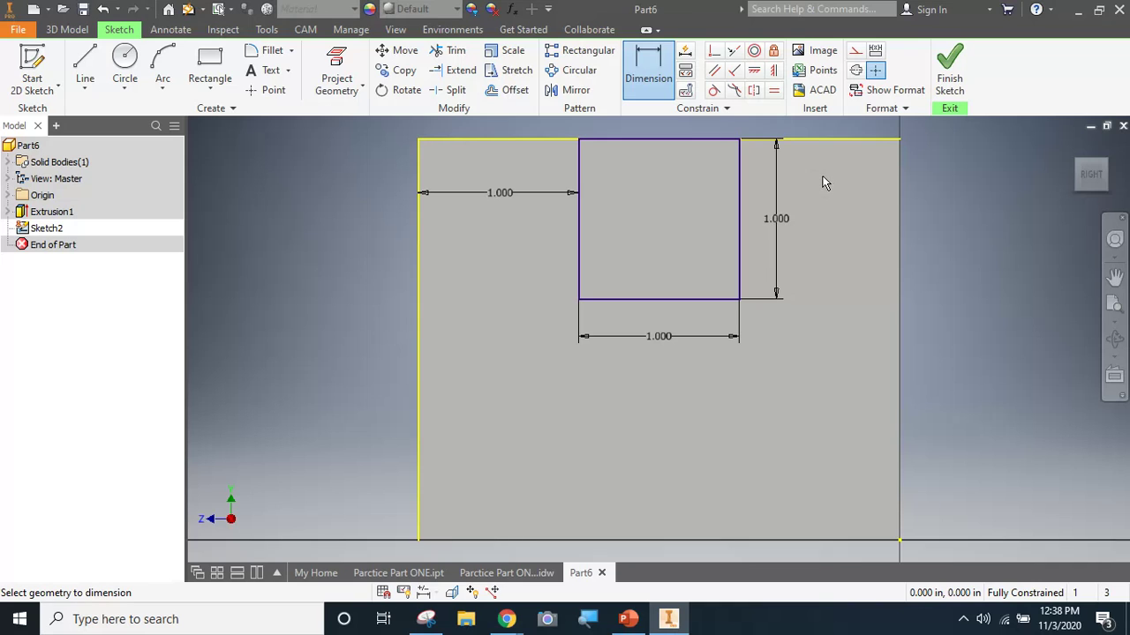
click(949, 66)
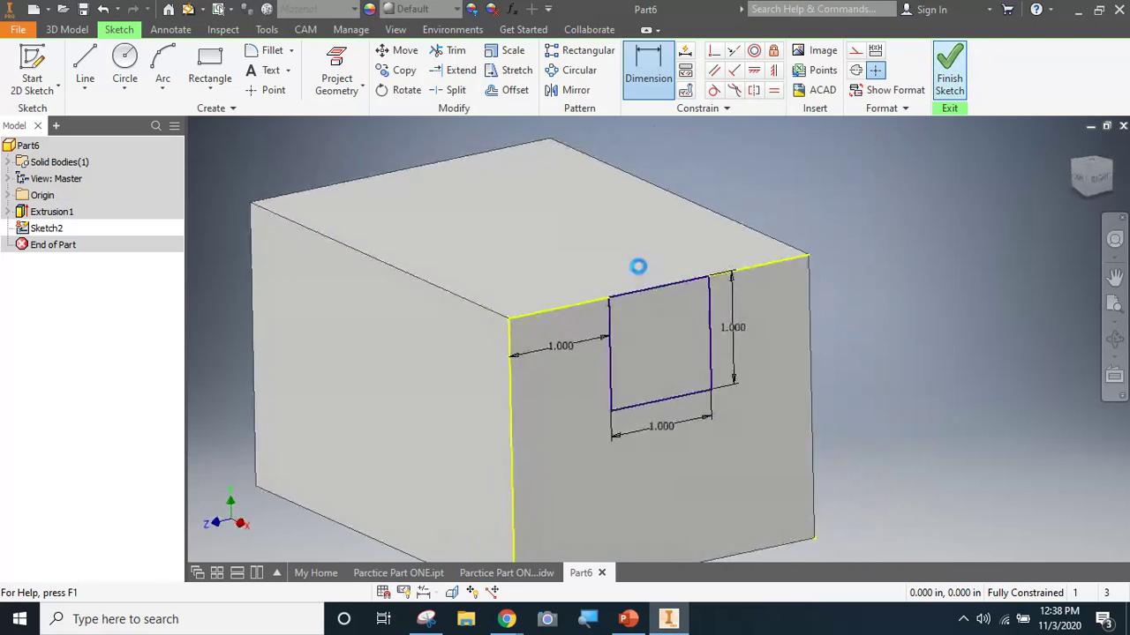
Extrude the square profile as a cut with extents All, making a slot along the full length of the block
click(86, 66)
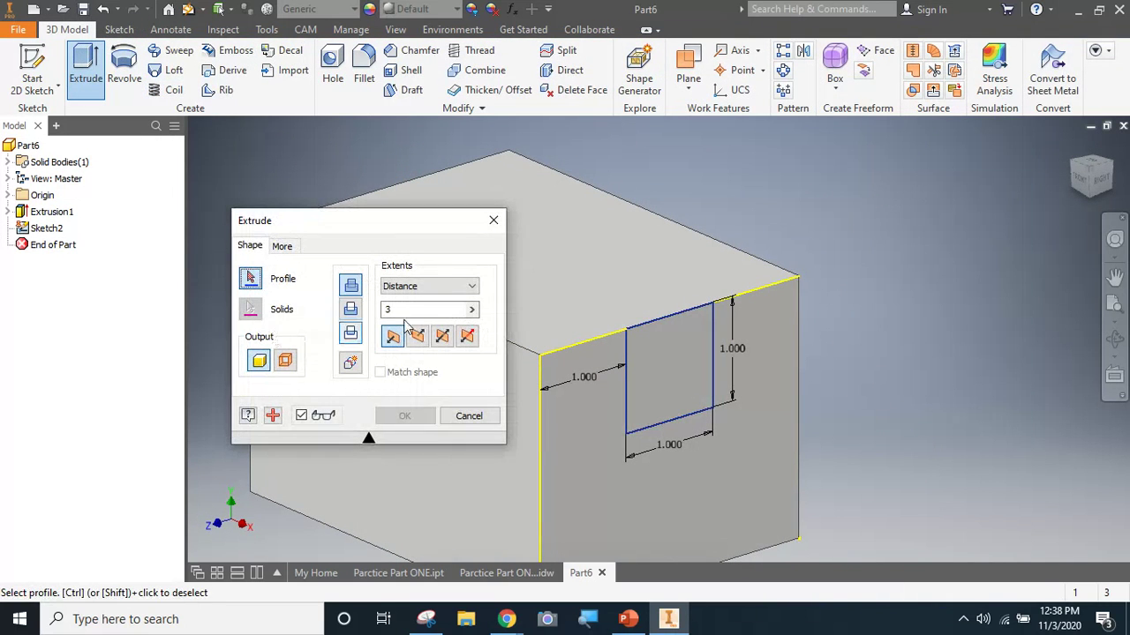
click(408, 286)
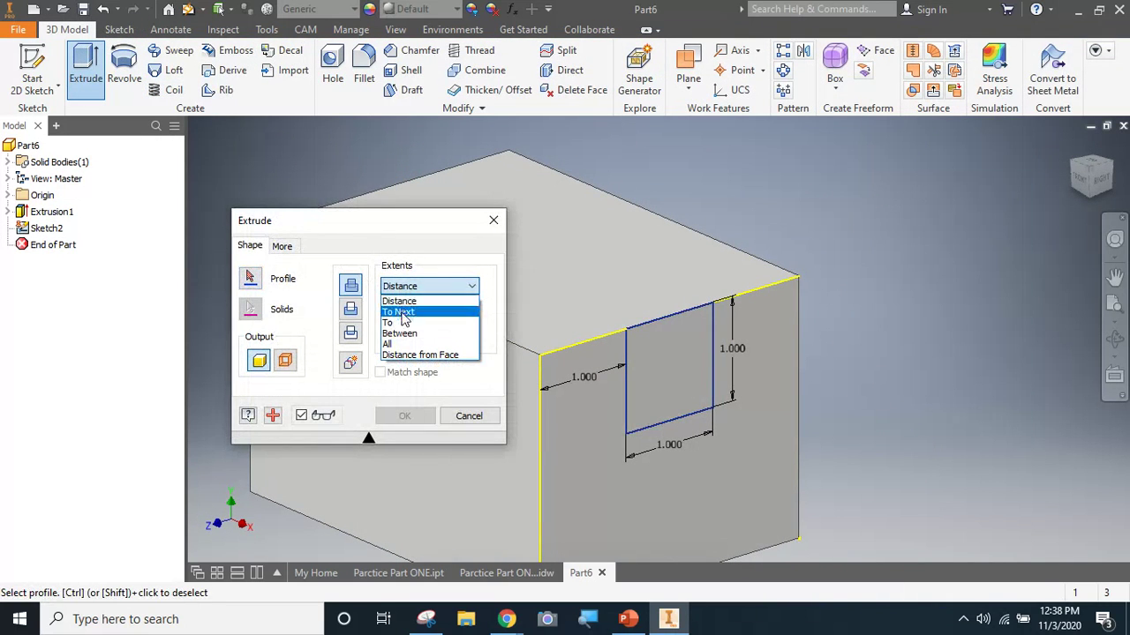
click(393, 344)
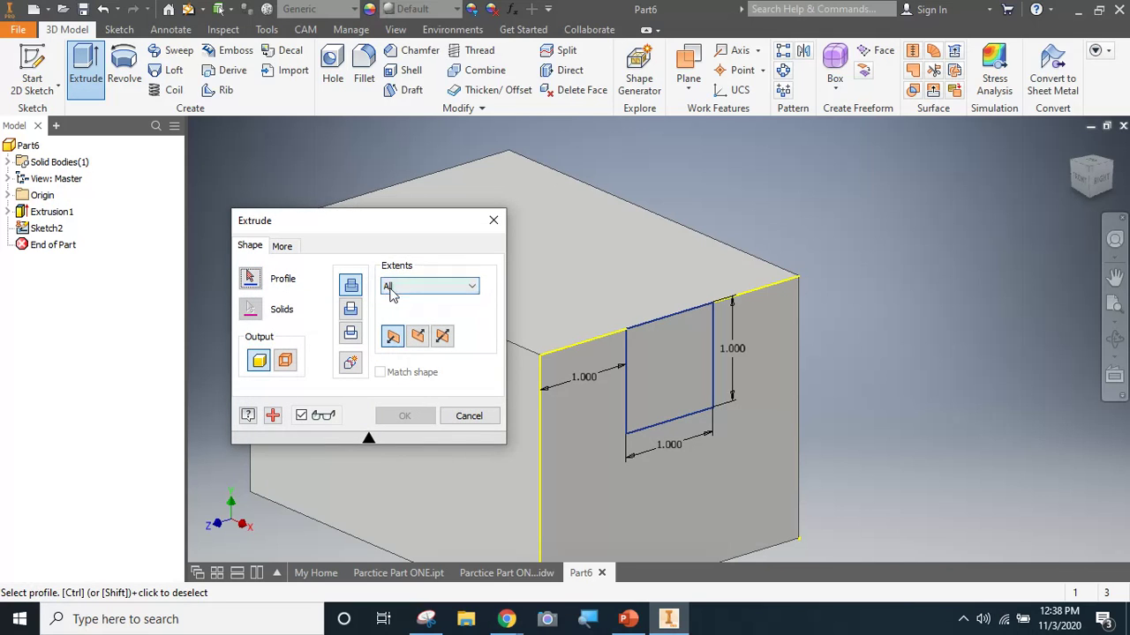
click(675, 385)
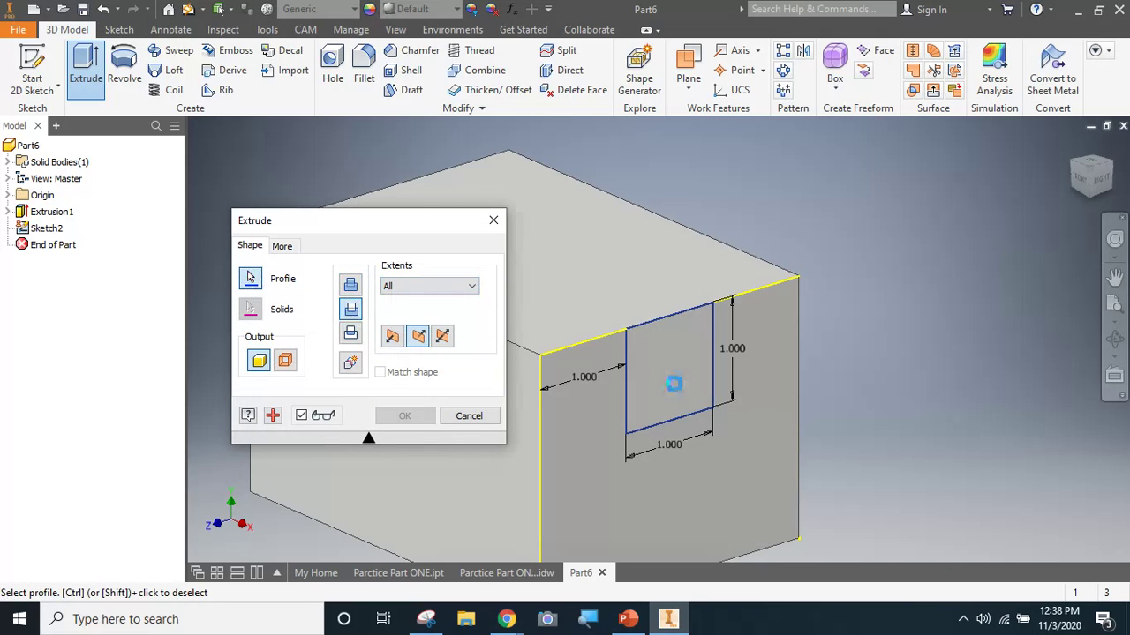
drag(429, 227, 380, 326)
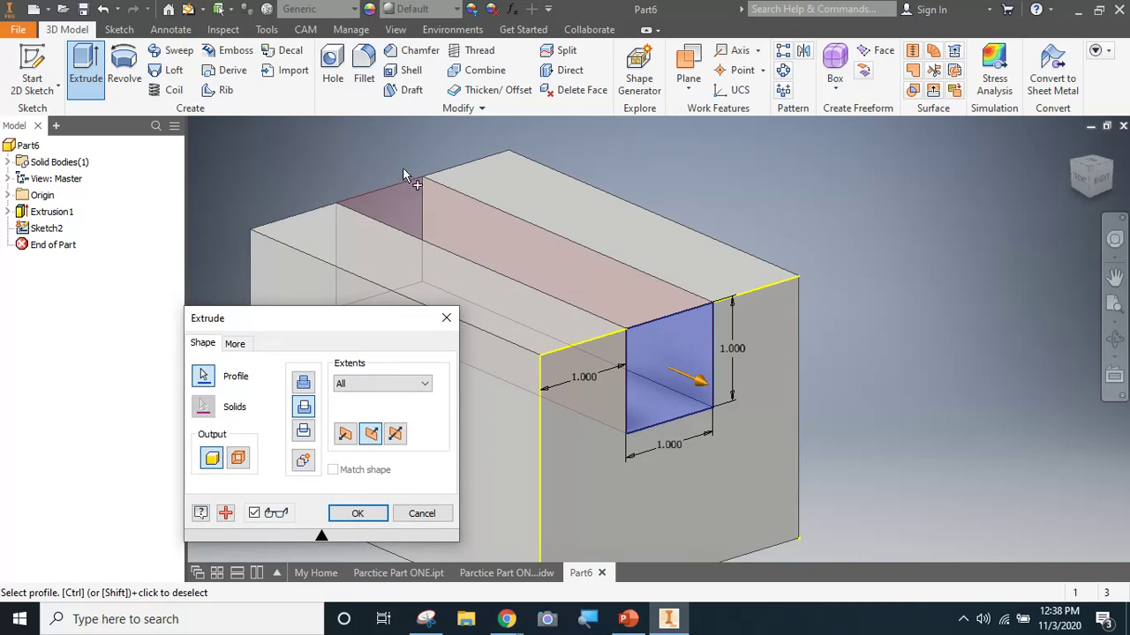
click(358, 516)
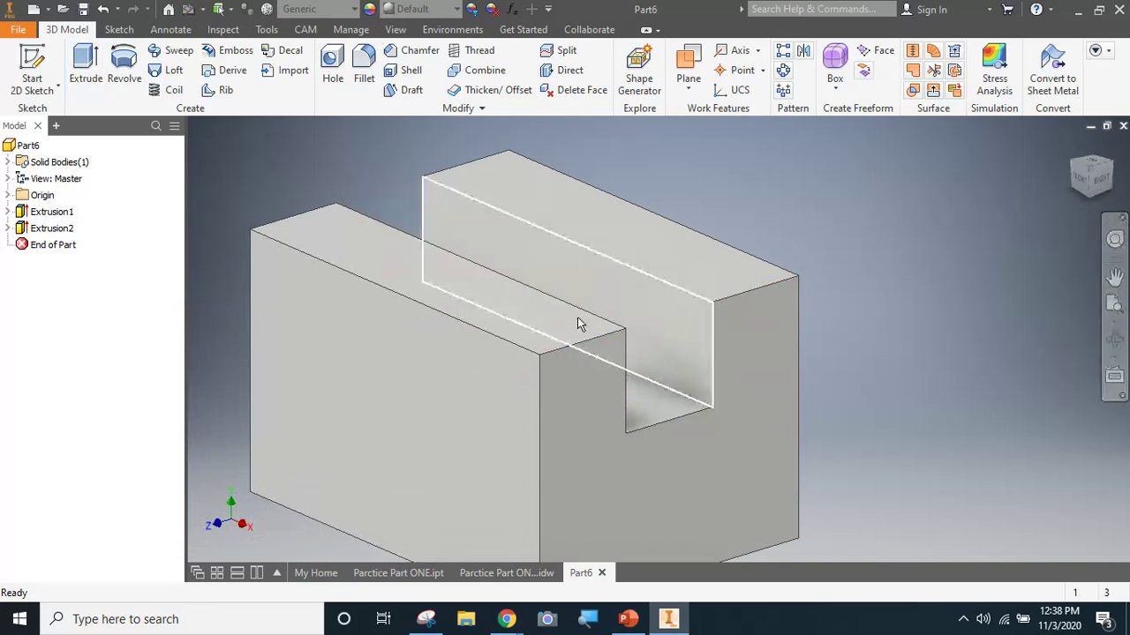
Select the block's front face and consult the Practice Part #2 reference drawing for the step cutout in the front view
click(399, 386)
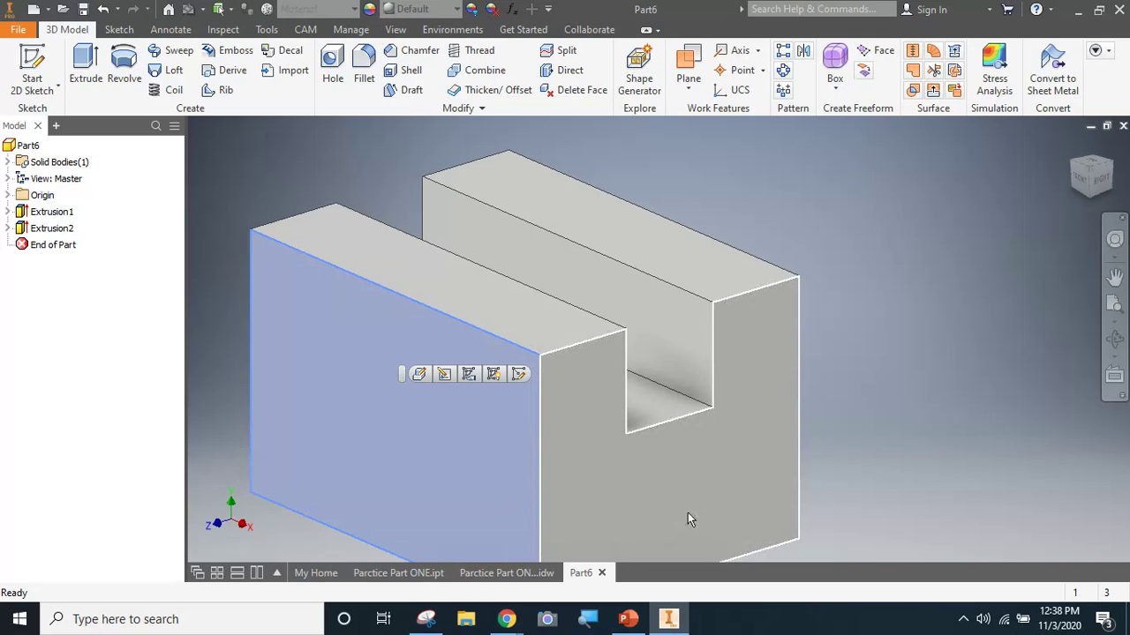
mouse_move(507, 621)
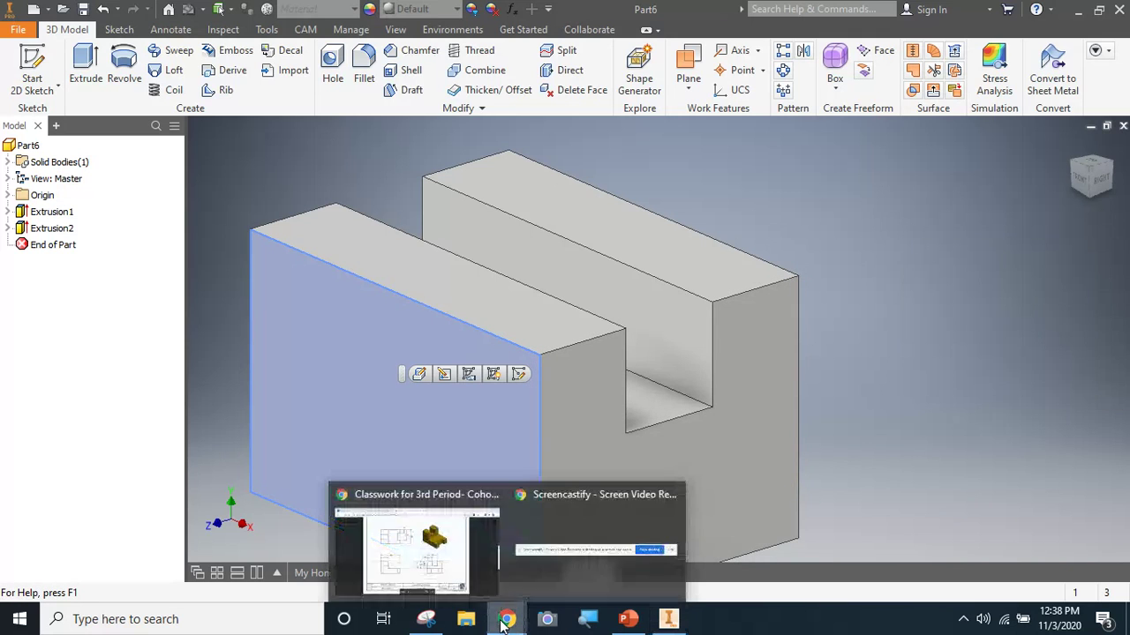
click(469, 568)
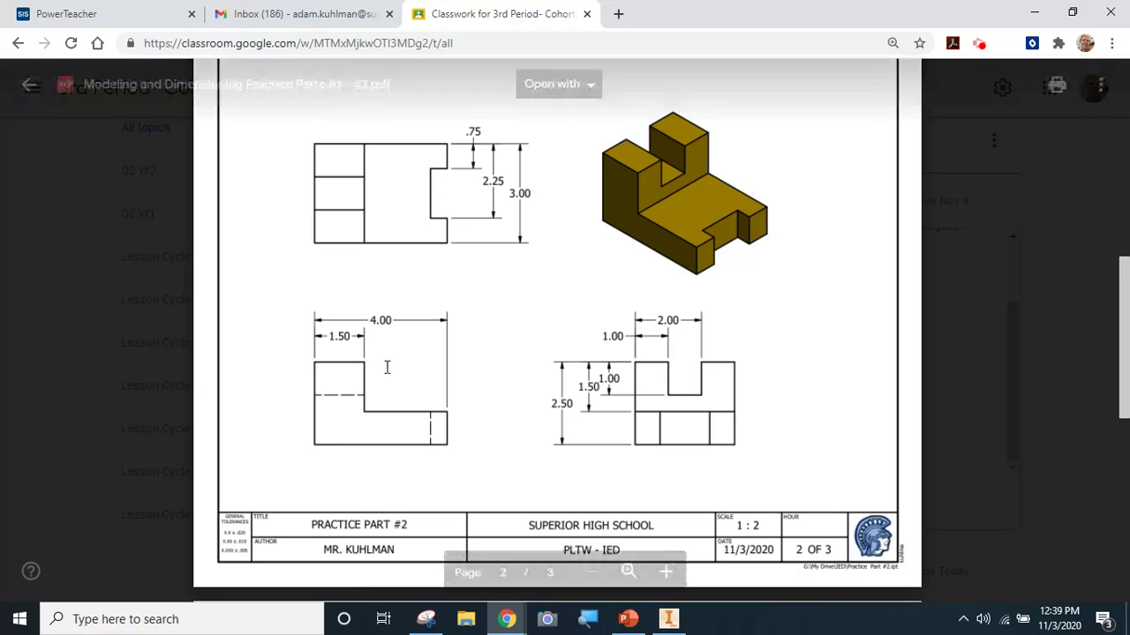
click(524, 618)
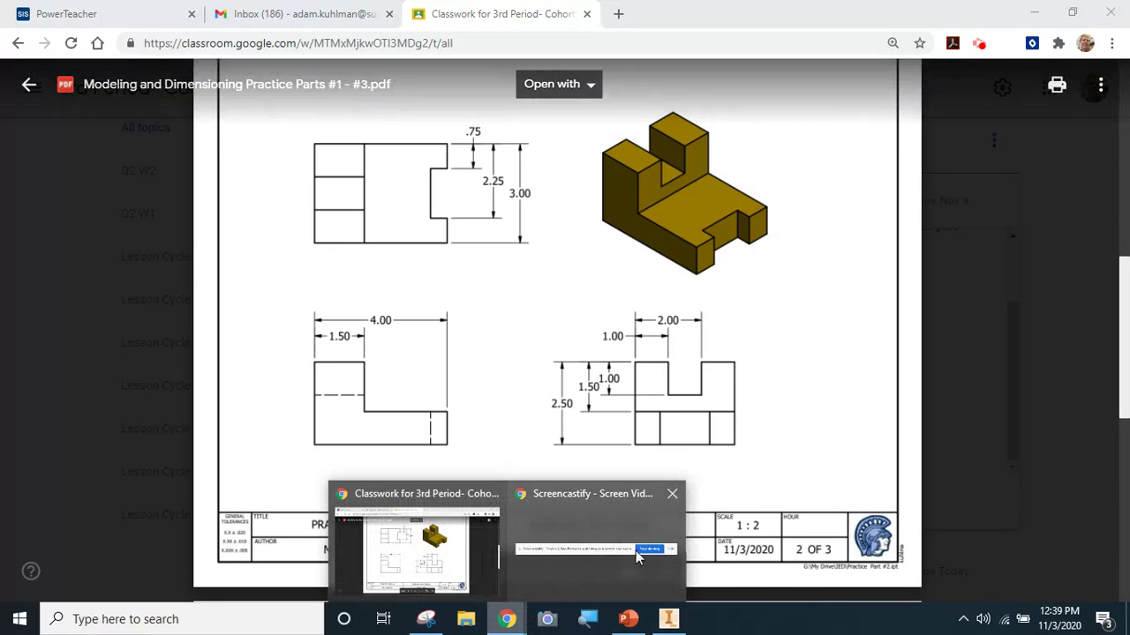